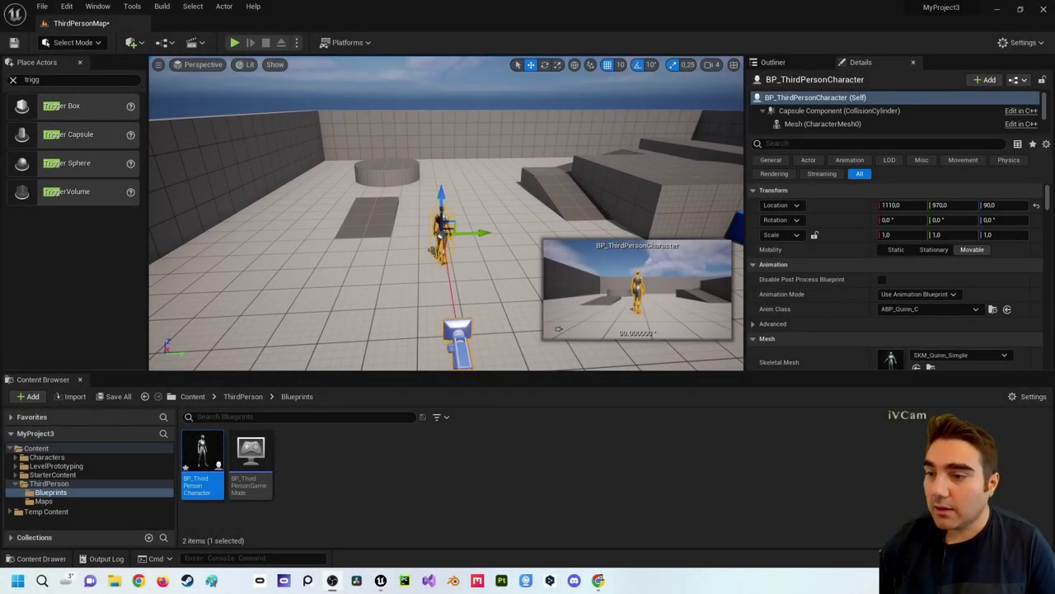
# Step: Select BP_ThirdPersonCharacter in the Content Browser's ThirdPerson > Blueprints folder
pyautogui.click(295, 482)
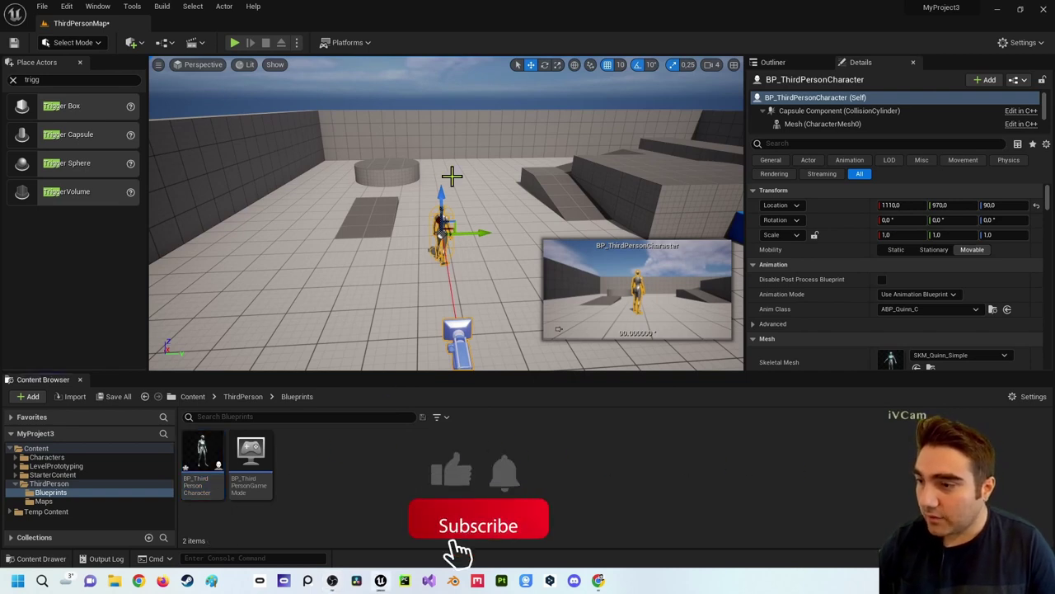
pyautogui.click(203, 450)
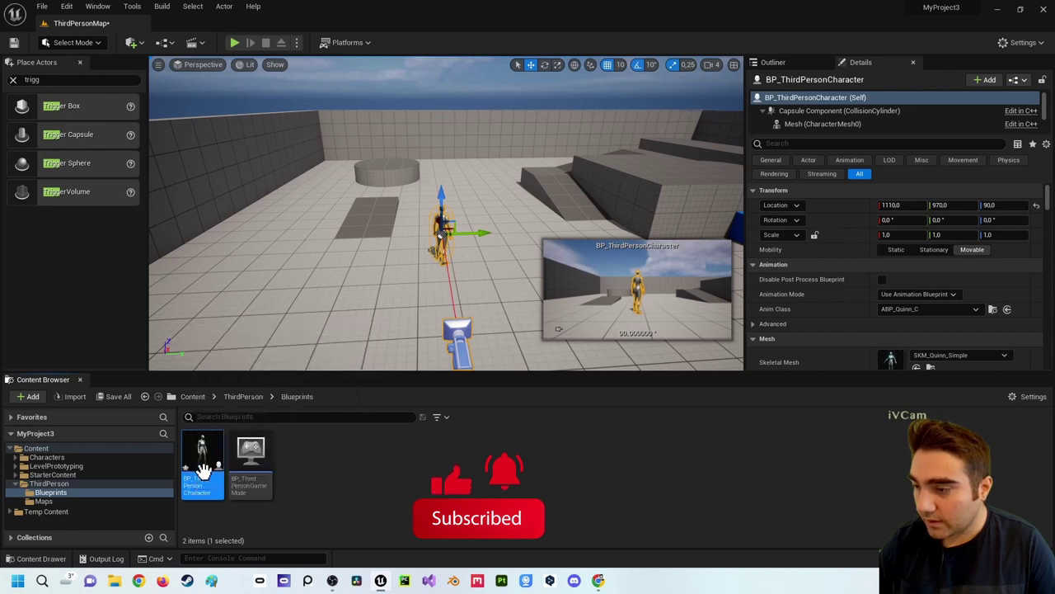
# Step: Open and save BP_ThirdPersonCharacter, then add an event dispatcher named 'An alle die mich hoeren'
pyautogui.doubleClick(203, 468)
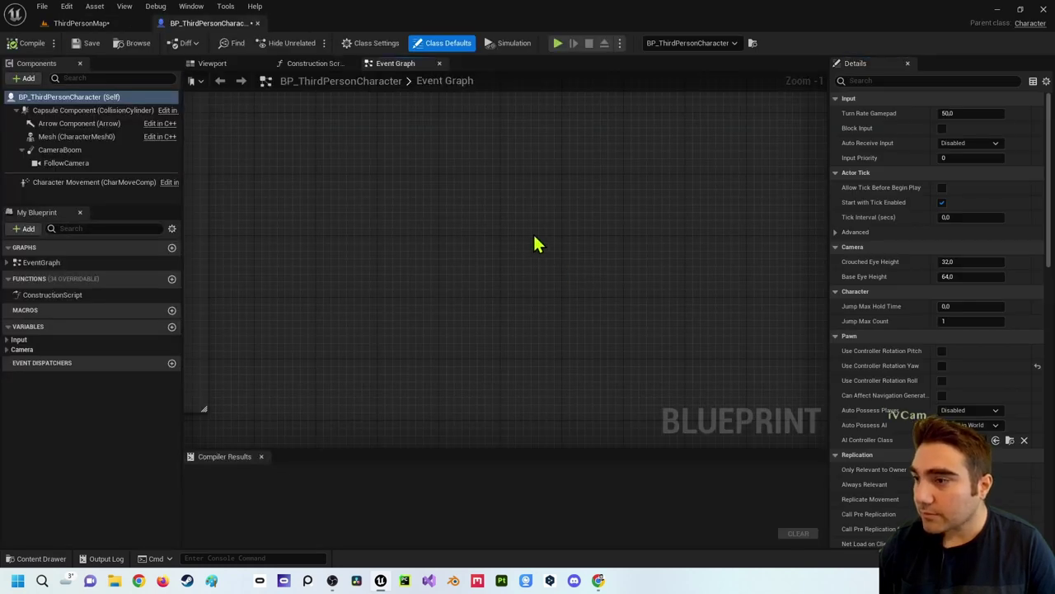
pyautogui.click(76, 46)
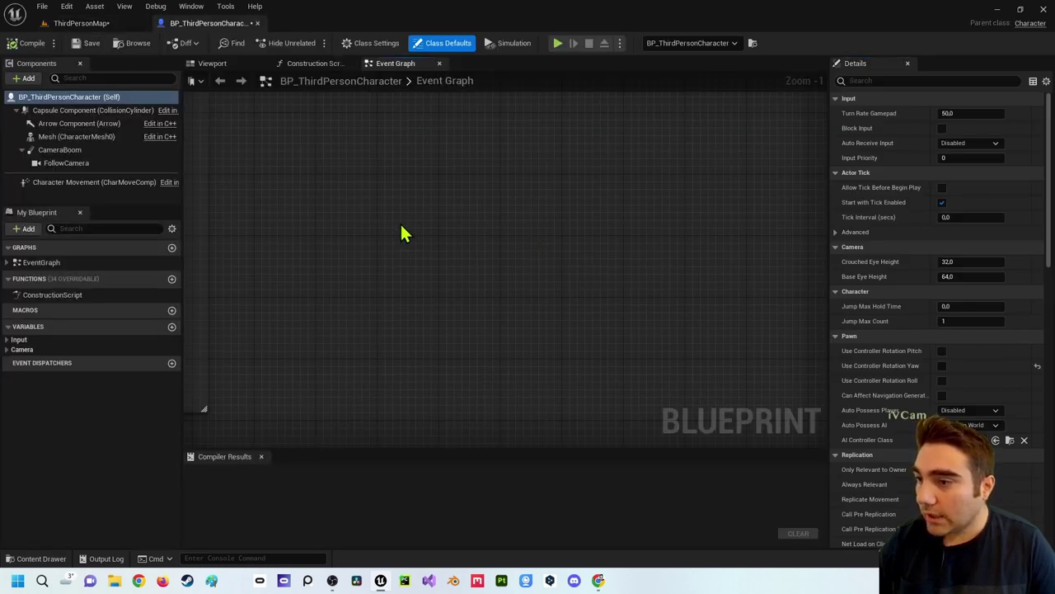
pyautogui.click(171, 364)
pyautogui.write('An')
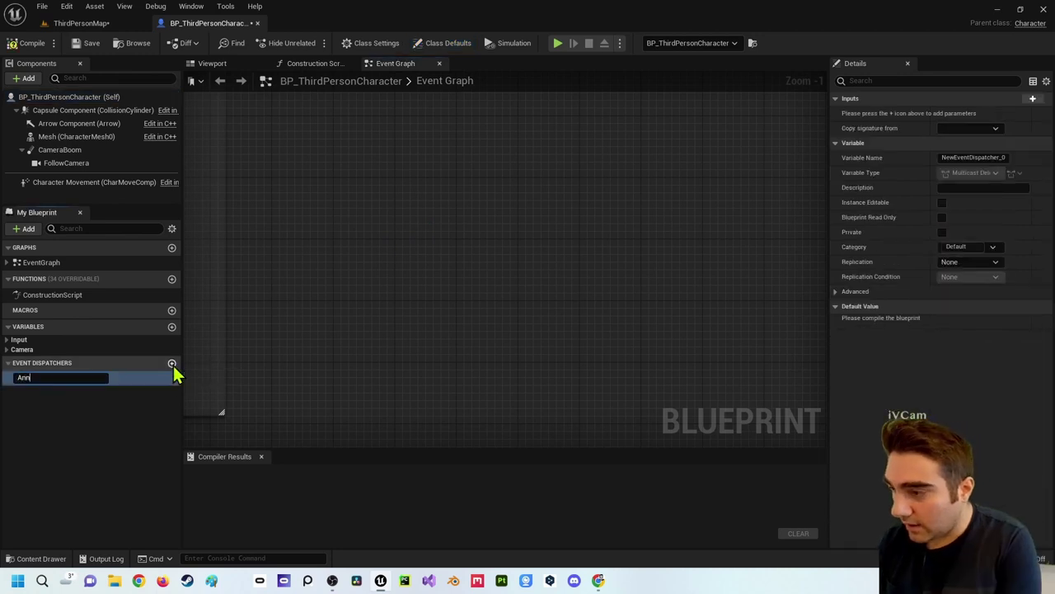
pyautogui.write(' alle')
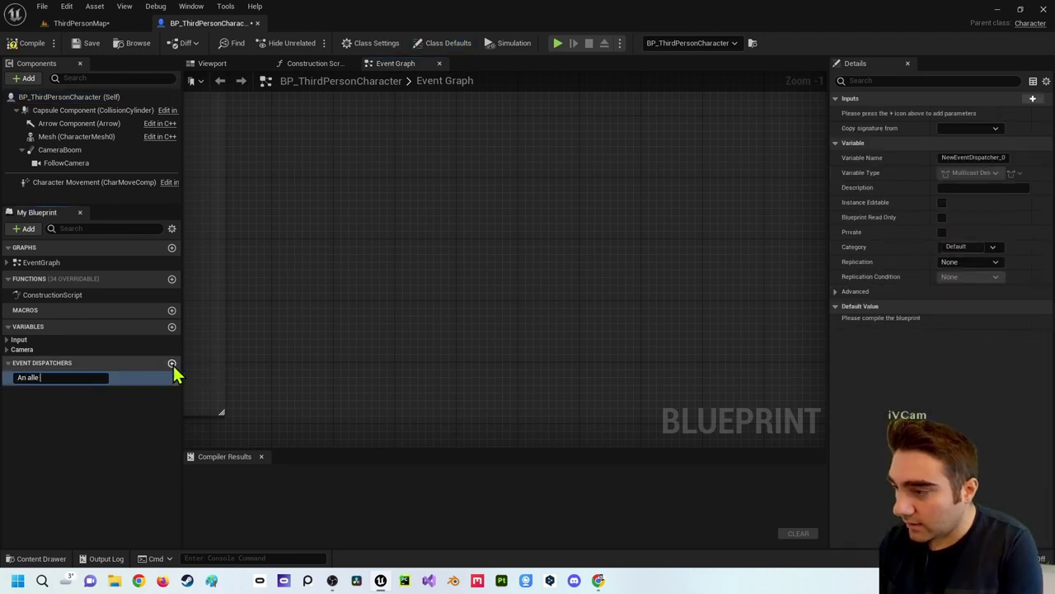
pyautogui.write(' die mich ho')
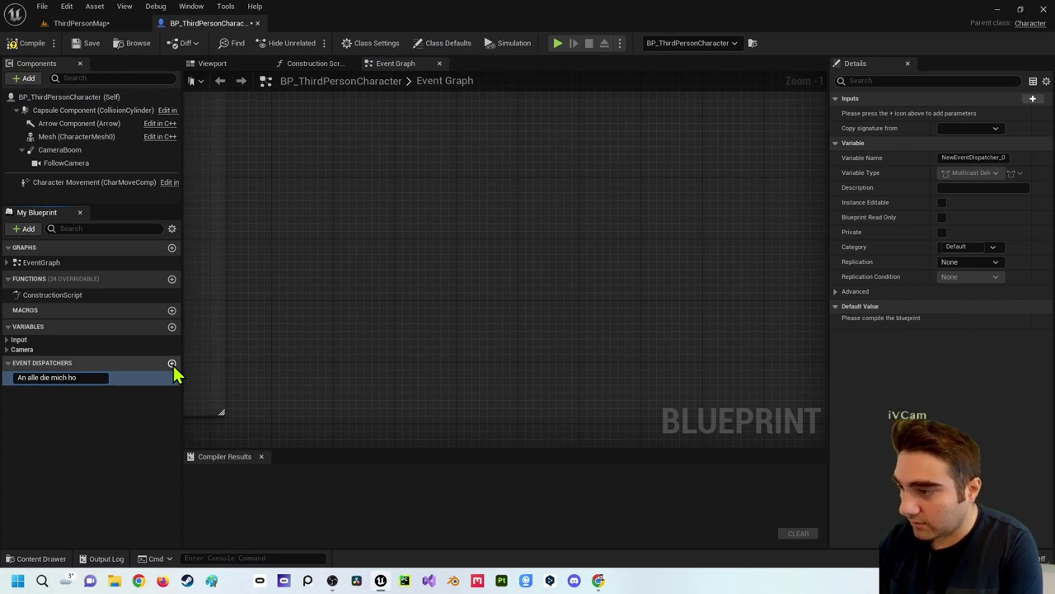
pyautogui.write('eren')
pyautogui.press('Return')
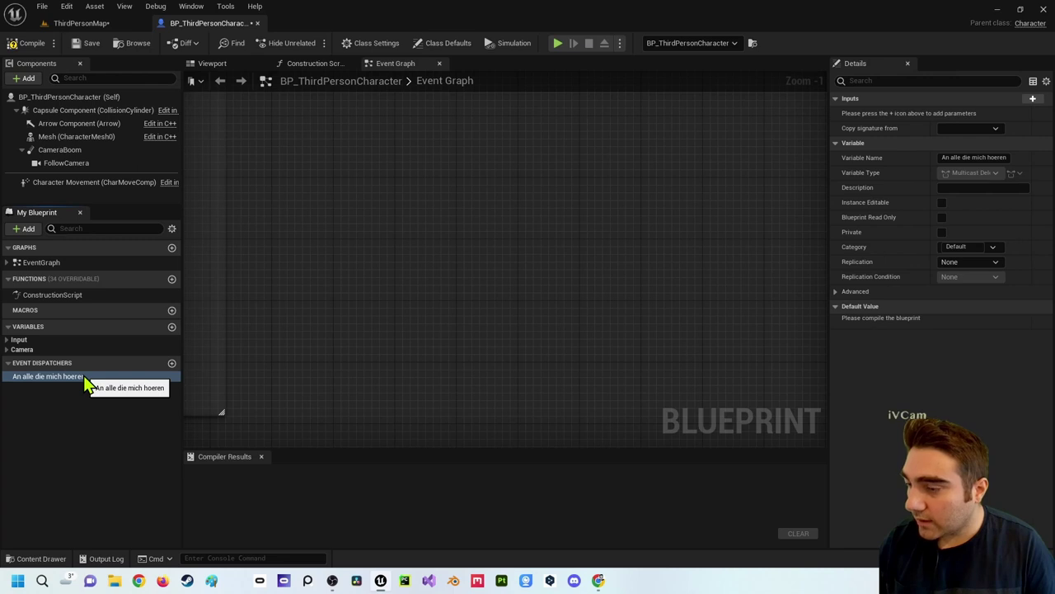
pyautogui.moveTo(86, 382); pyautogui.dragTo(431, 175)
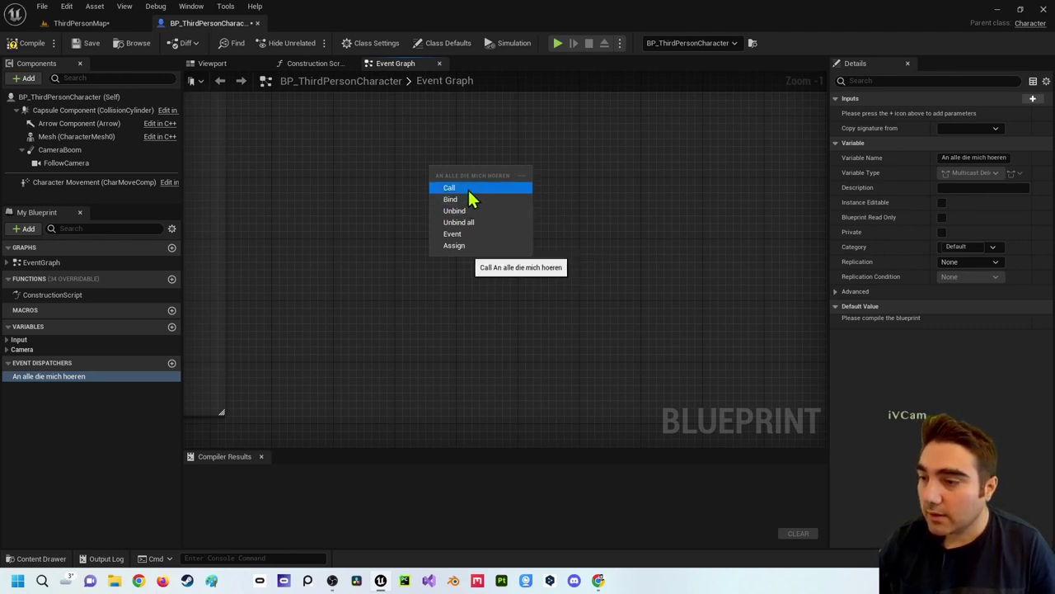
# Step: Add a Call node and a Bind Event node for the dispatcher, deleting the duplicate Call
pyautogui.click(467, 188)
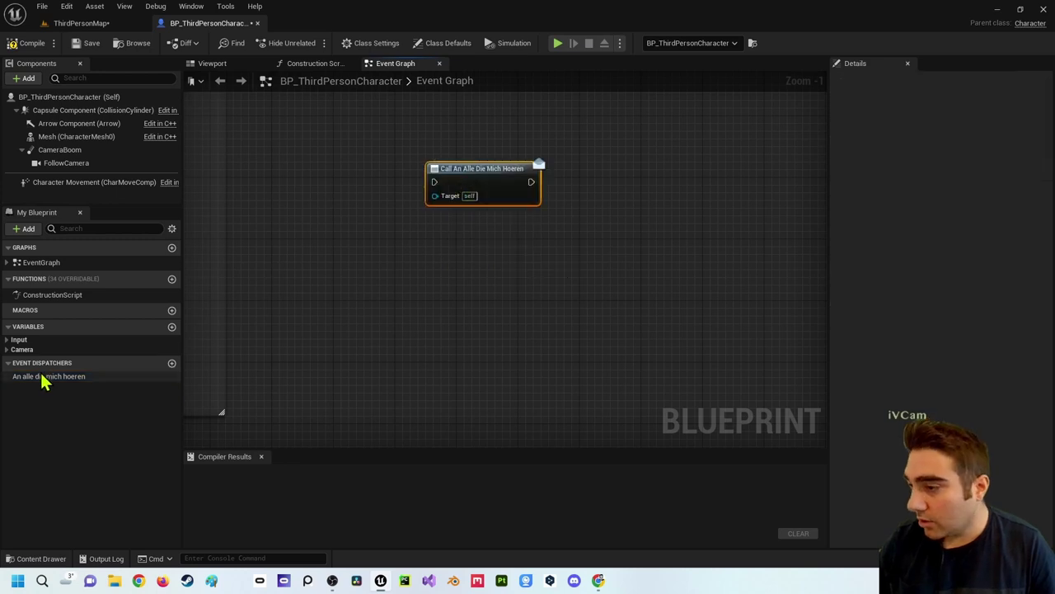
pyautogui.moveTo(45, 381); pyautogui.dragTo(443, 245)
pyautogui.click(458, 262)
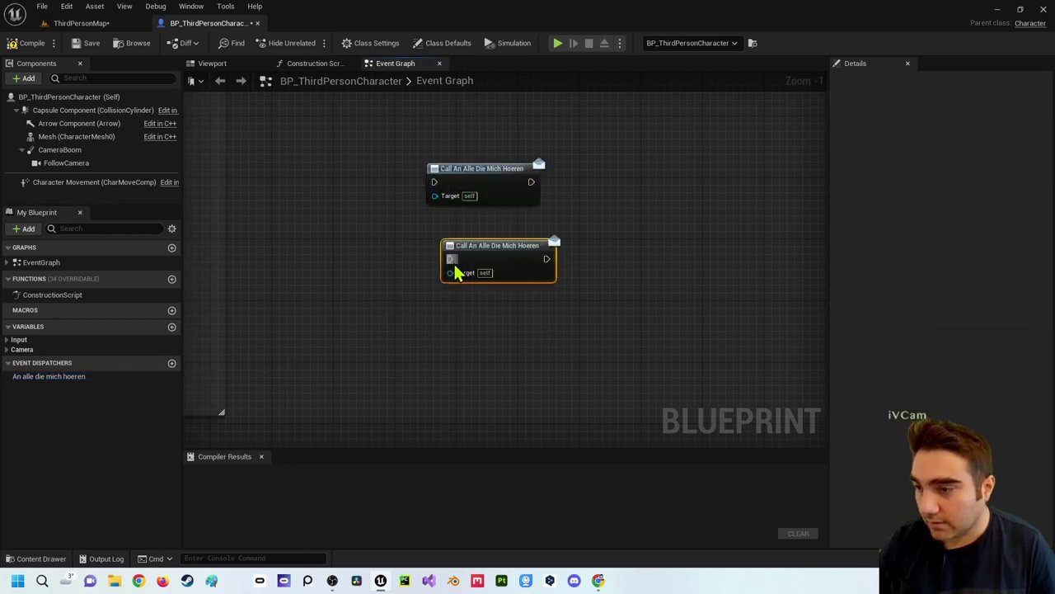
pyautogui.press('Delete')
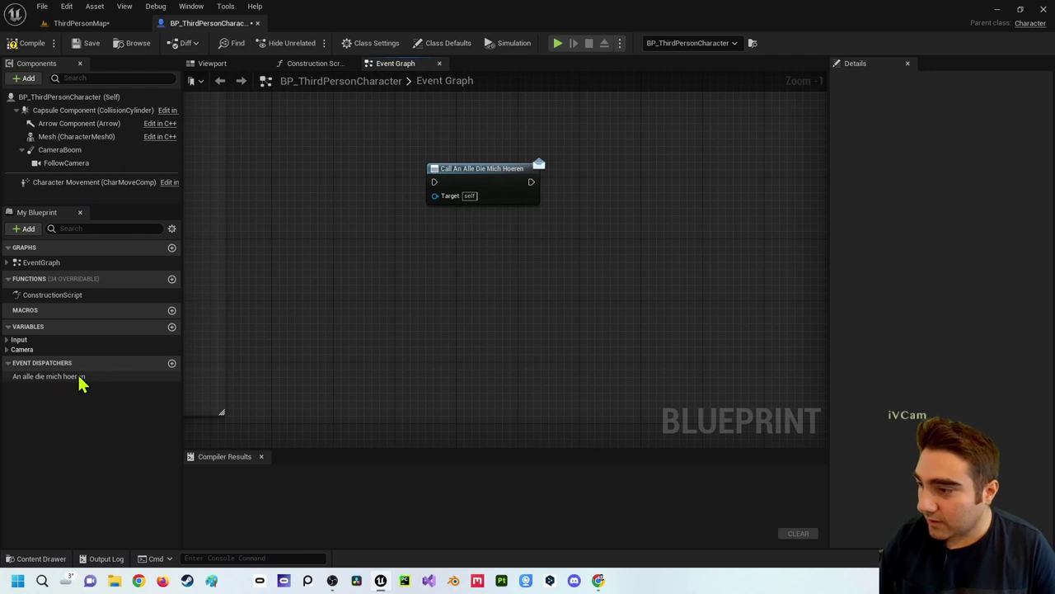
pyautogui.moveTo(78, 376)
pyautogui.mouseDown()
pyautogui.moveTo(474, 260)
pyautogui.moveTo(653, 160)
pyautogui.mouseUp()
pyautogui.click(503, 272)
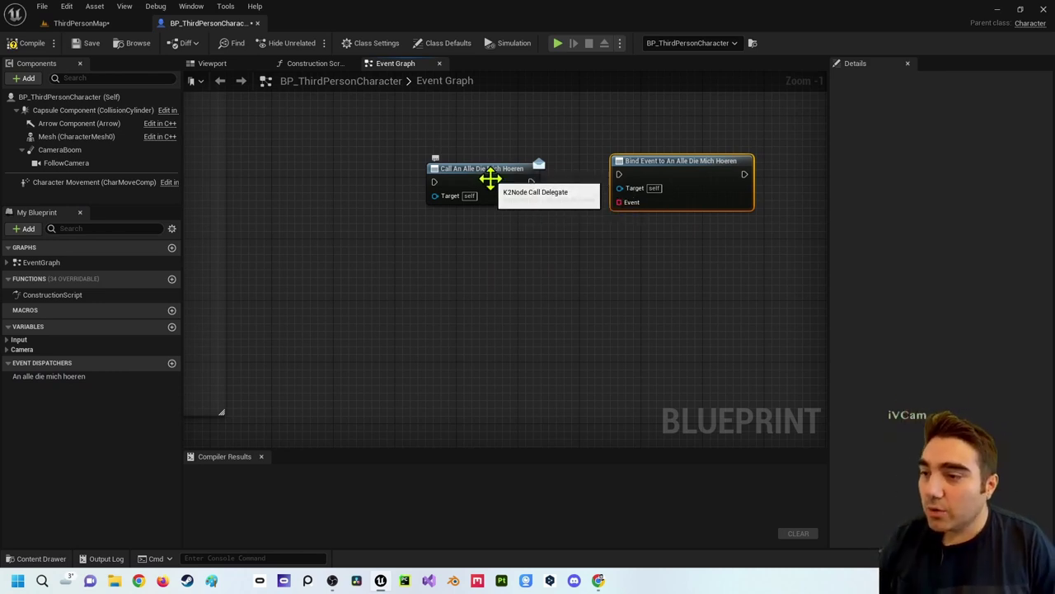
# Step: Arrange the Call and Bind Event nodes neatly in the Event Graph
pyautogui.moveTo(491, 183); pyautogui.dragTo(454, 181)
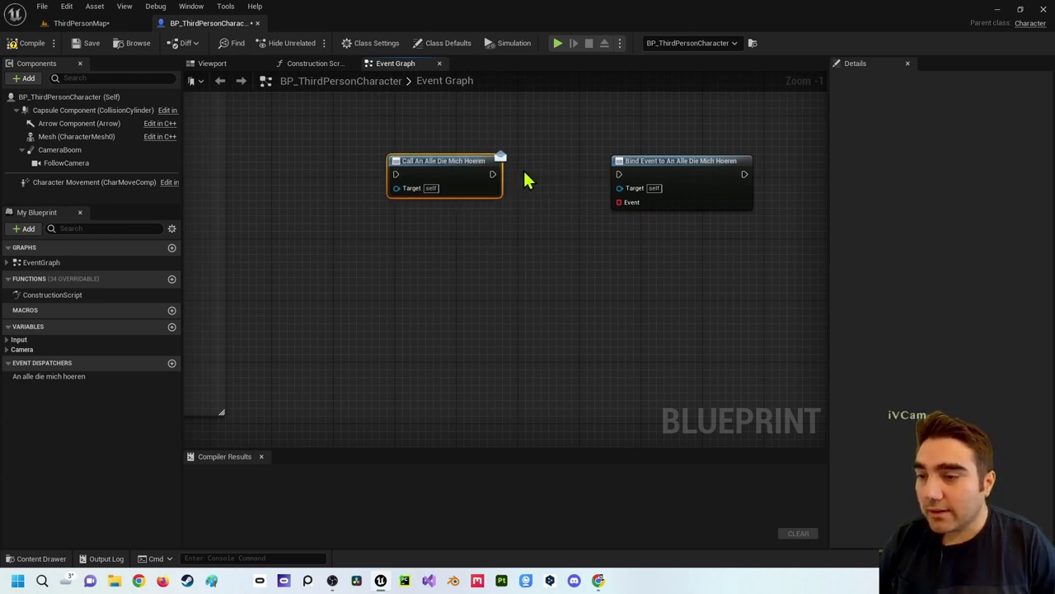
pyautogui.click(647, 169)
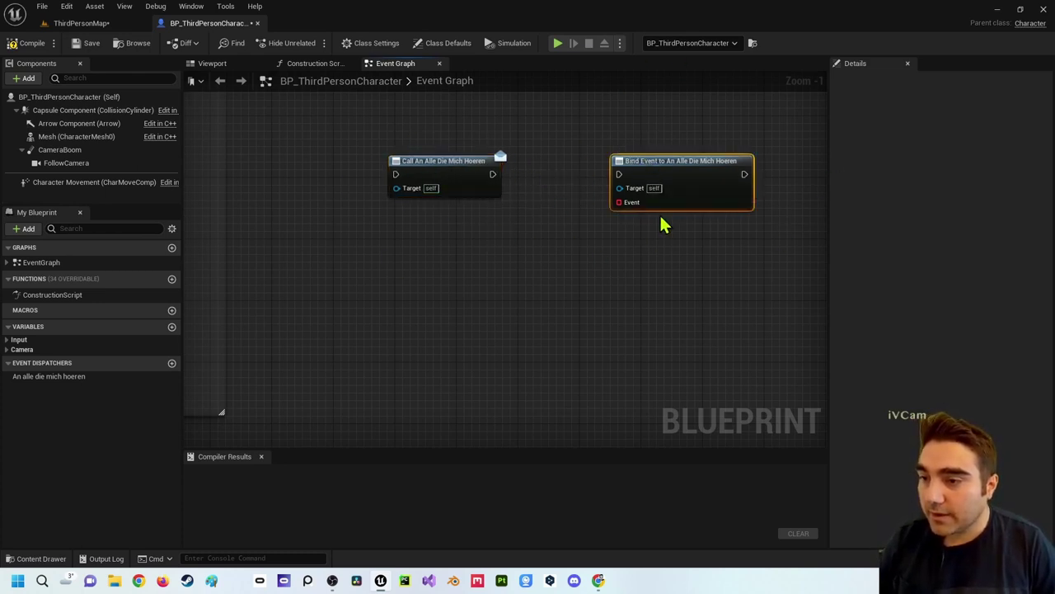
pyautogui.moveTo(549, 222); pyautogui.dragTo(563, 196, button='right')
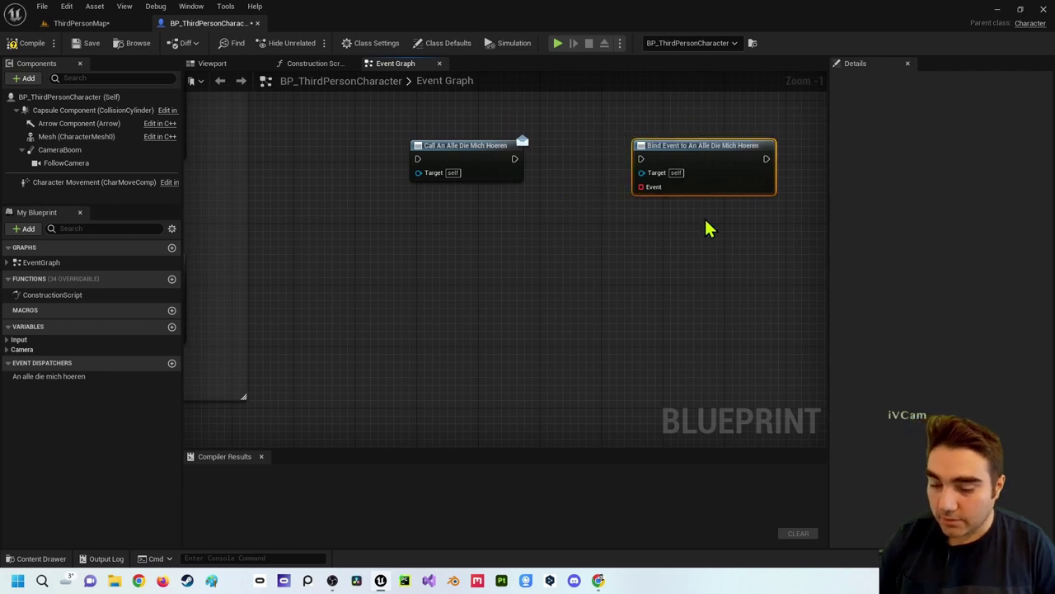
pyautogui.moveTo(658, 216); pyautogui.dragTo(653, 183, button='right')
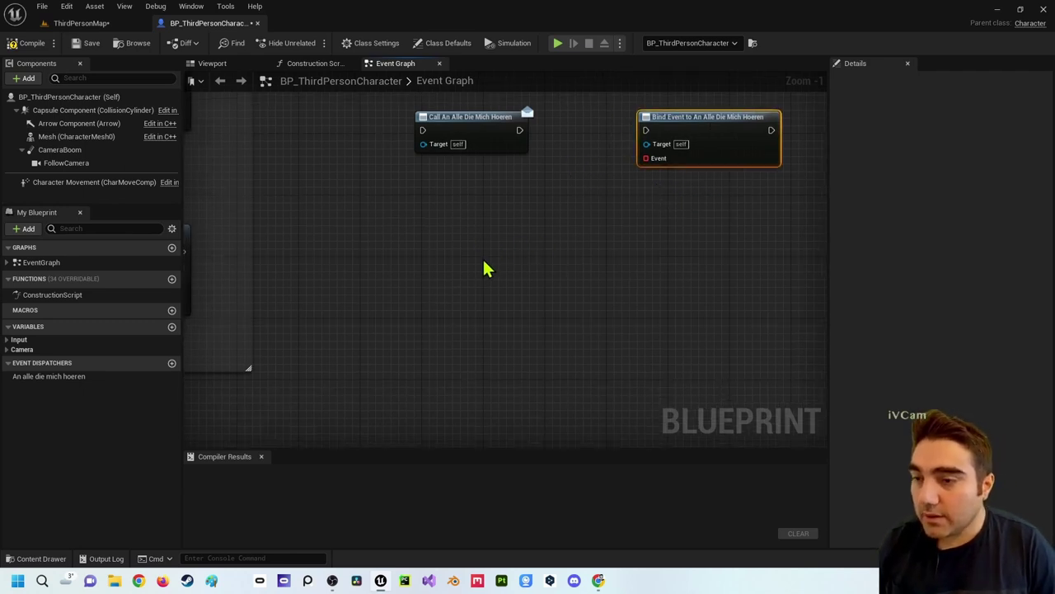
pyautogui.moveTo(486, 268); pyautogui.dragTo(499, 309, button='right')
pyautogui.click(501, 311)
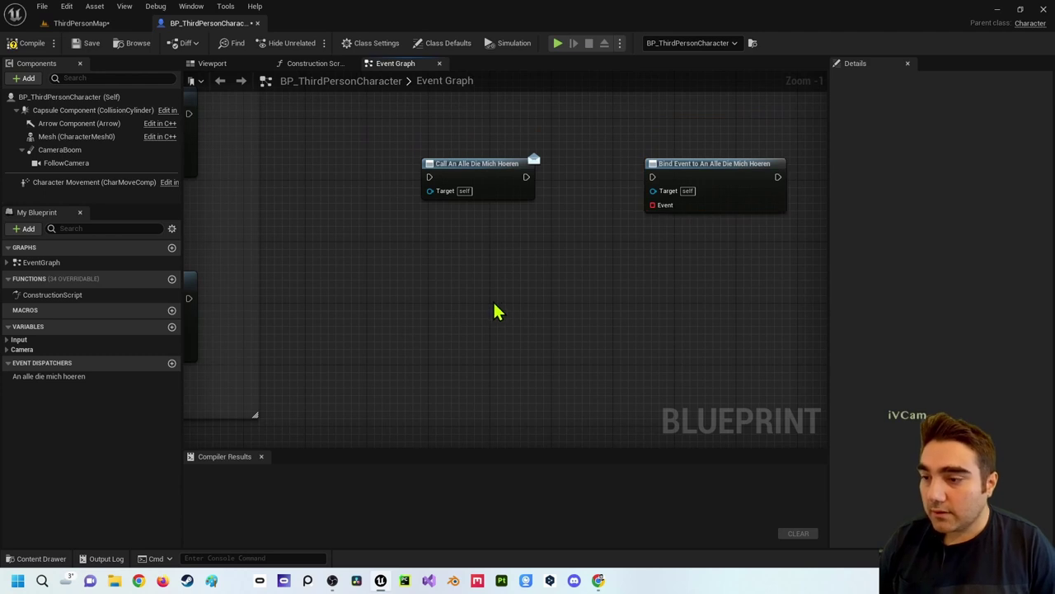
# Step: Add a custom event named DasistmeinEvent and wire it into the Bind Event node's Event pin
pyautogui.rightClick(495, 311)
pyautogui.write('cu')
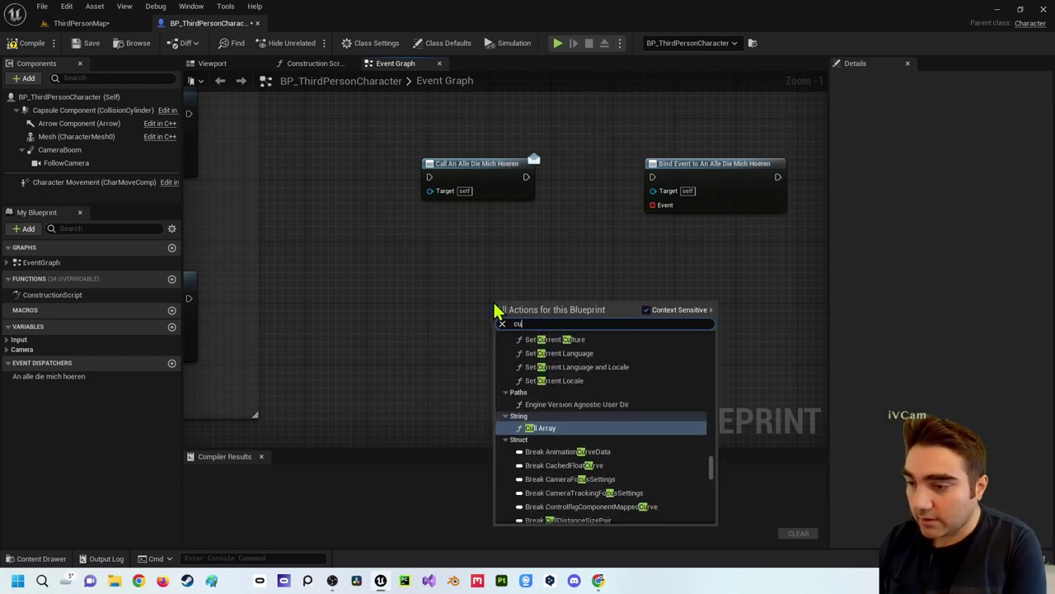
pyautogui.write('stom')
pyautogui.press('Return')
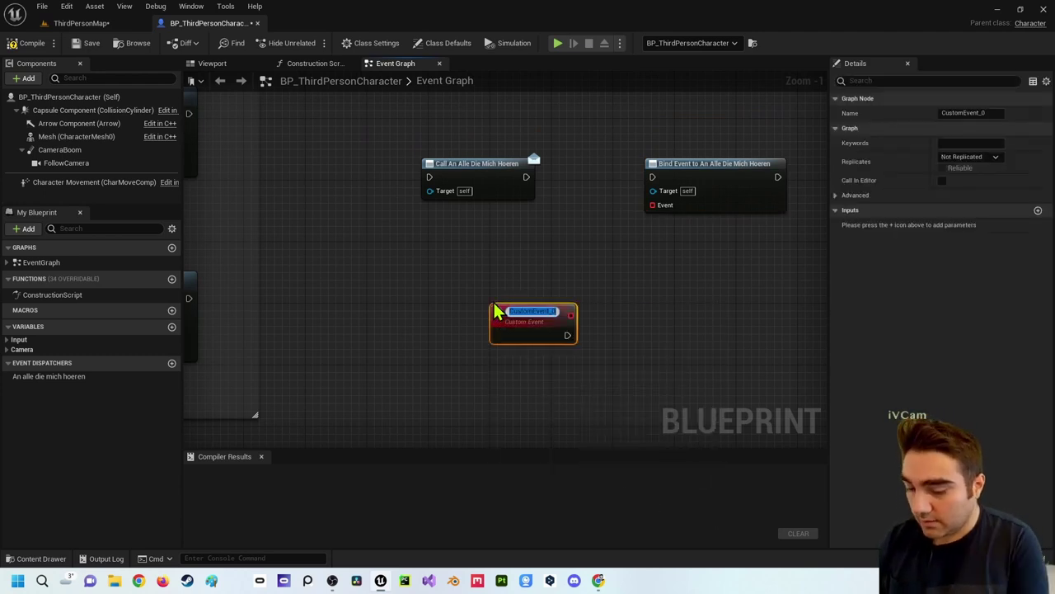
pyautogui.write('C')
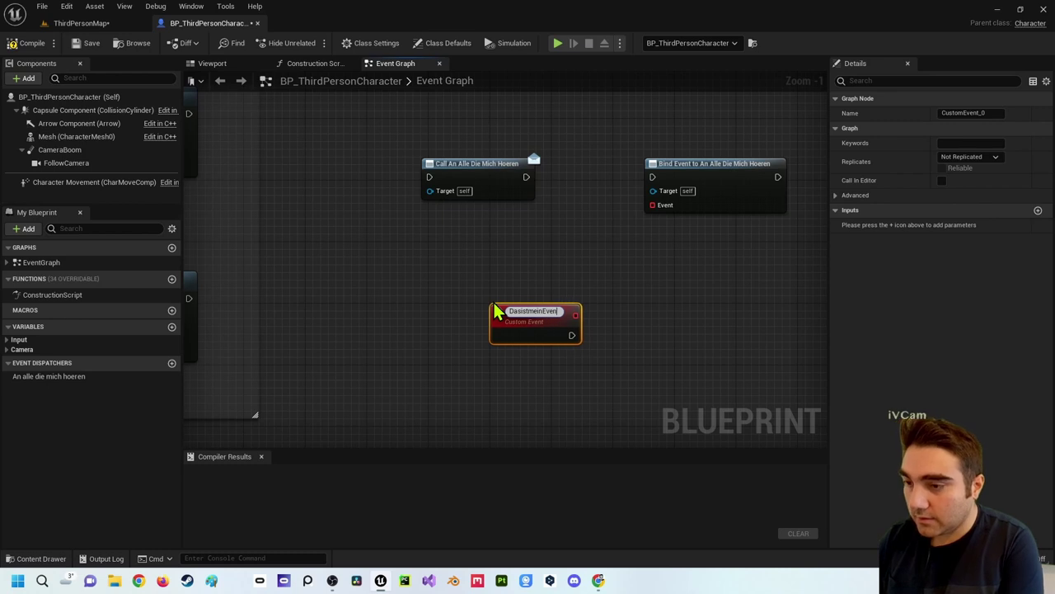
pyautogui.press('Return')
pyautogui.moveTo(530, 327); pyautogui.dragTo(538, 280)
pyautogui.moveTo(650, 202); pyautogui.dragTo(573, 280)
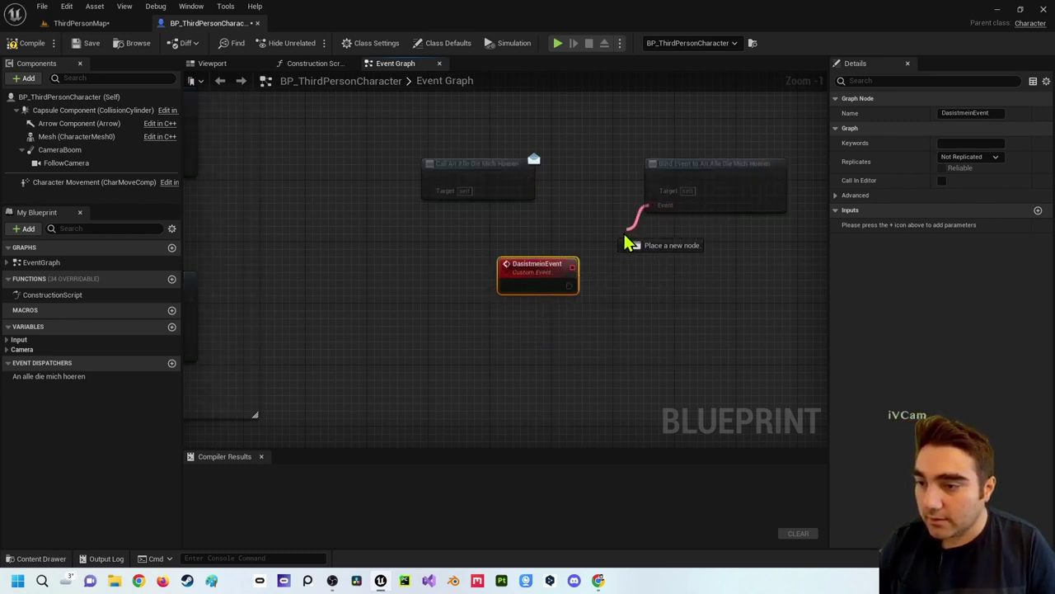
pyautogui.moveTo(447, 301); pyautogui.dragTo(366, 302, button='right')
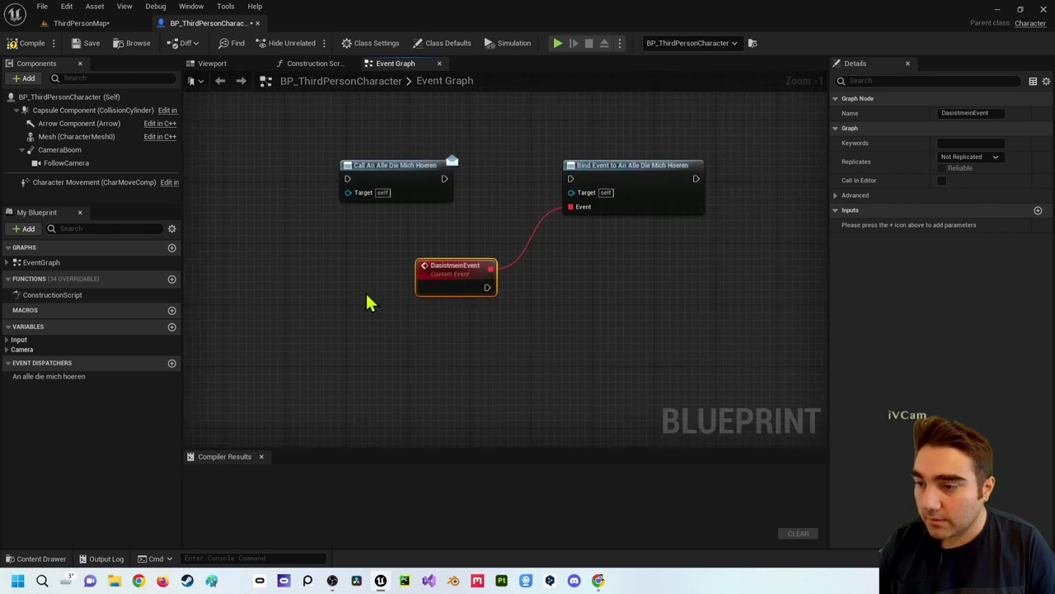
pyautogui.moveTo(485, 288); pyautogui.dragTo(572, 288)
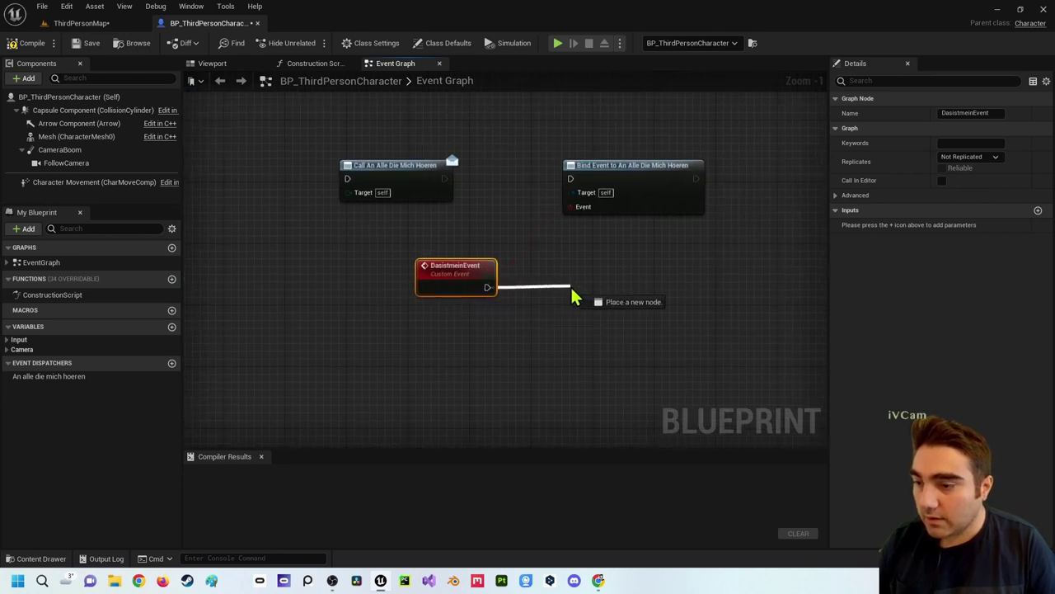
# Step: Have DasistmeinEvent trigger a Print String node printing 'Hallo ich grüße dich'
pyautogui.write('print string')
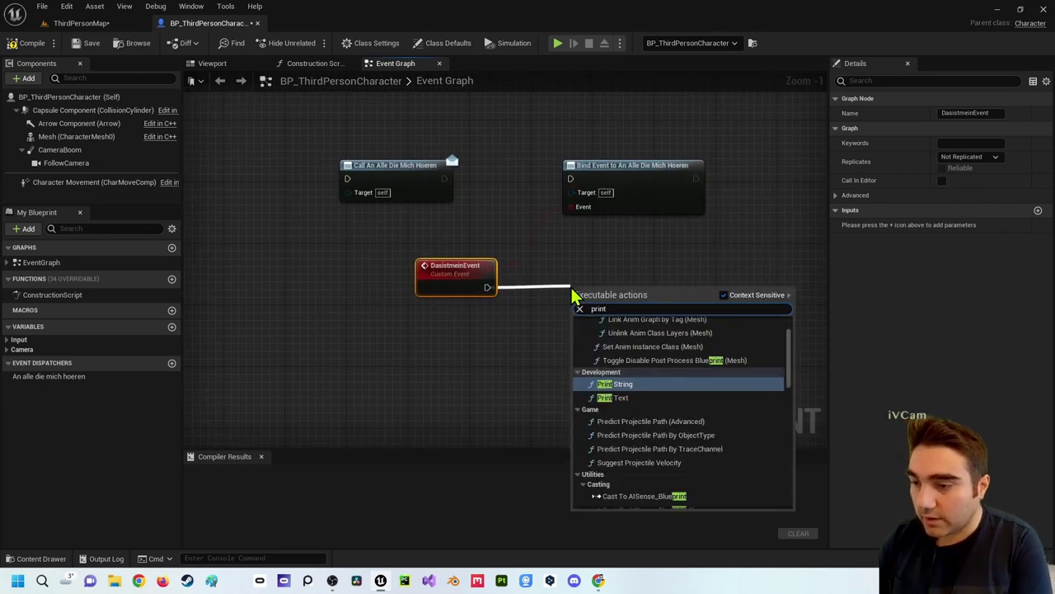
pyautogui.press('Return')
pyautogui.moveTo(575, 297); pyautogui.dragTo(583, 273)
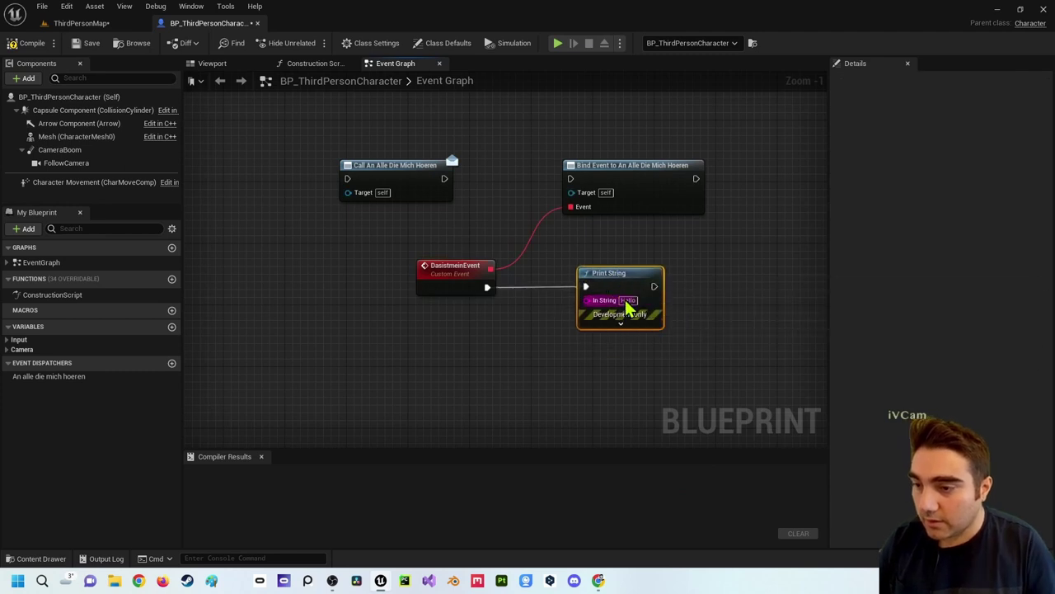
pyautogui.click(628, 300)
pyautogui.write('Hallo ich grü')
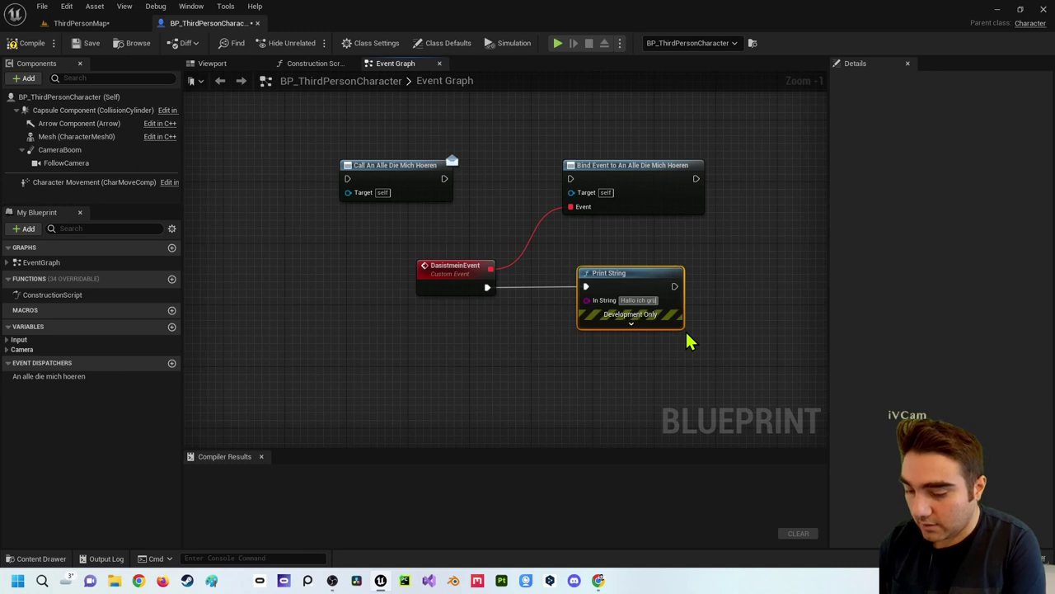
pyautogui.write('ße di')
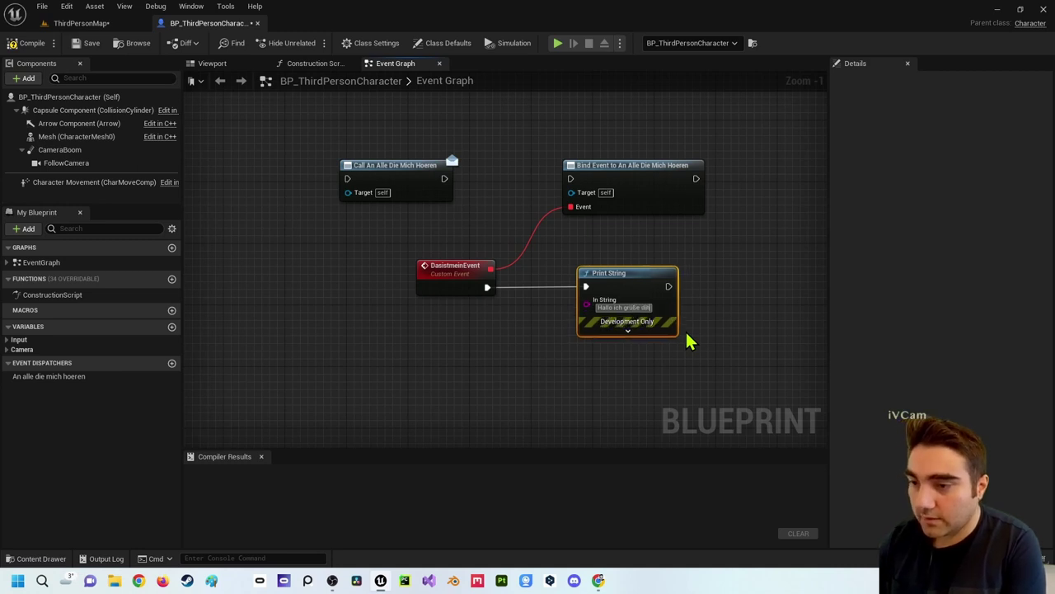
pyautogui.write('ch')
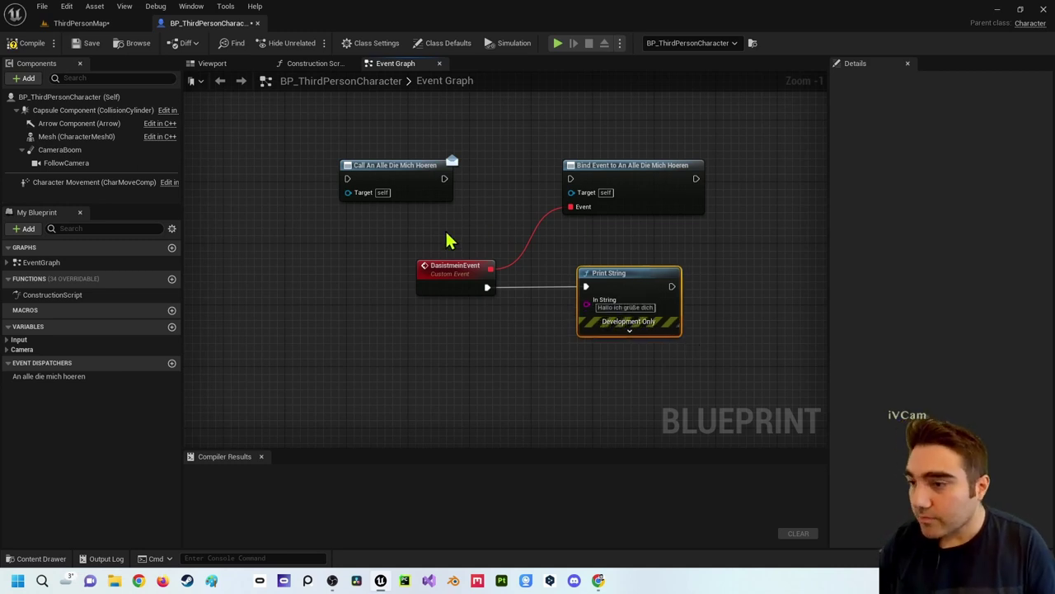
pyautogui.moveTo(387, 183); pyautogui.dragTo(347, 144)
# Step: Move the dispatcher Call node higher and clear space on the left of the graph
pyautogui.moveTo(437, 228); pyautogui.dragTo(494, 294, button='right')
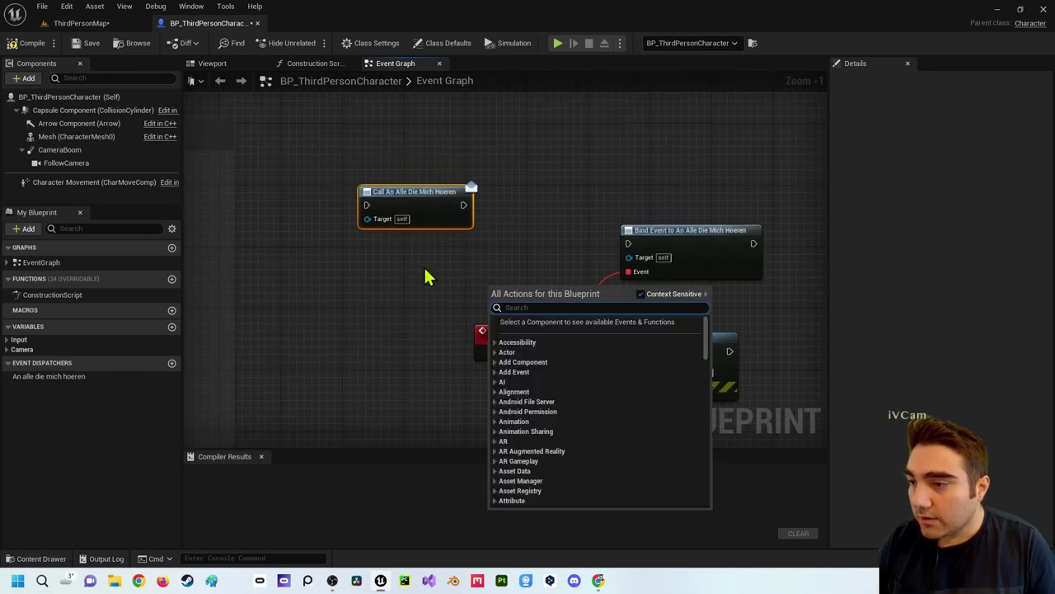
pyautogui.click(426, 276)
pyautogui.moveTo(423, 201); pyautogui.dragTo(492, 149)
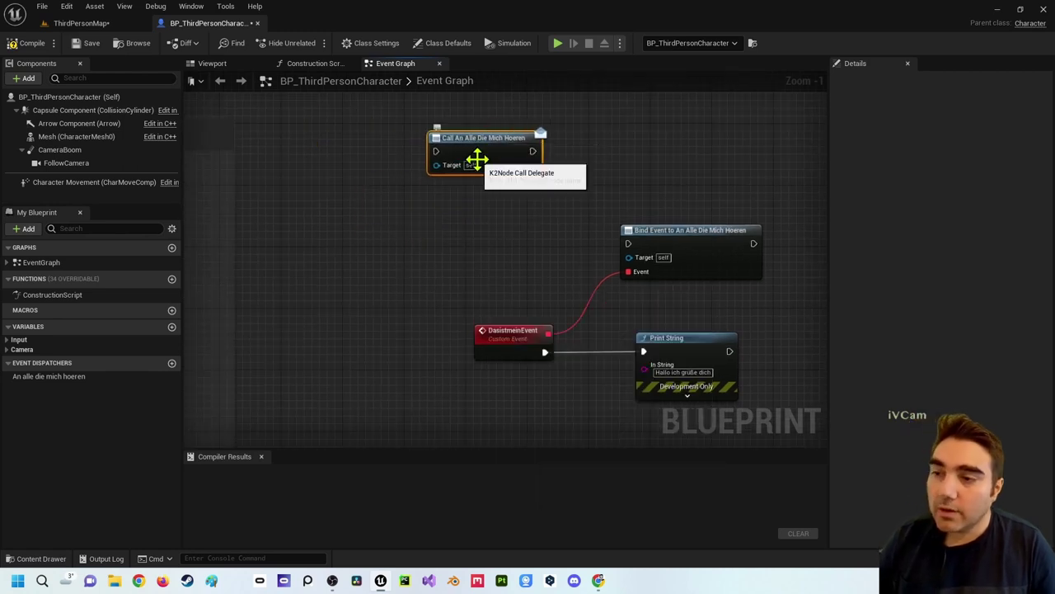
pyautogui.rightClick(367, 175)
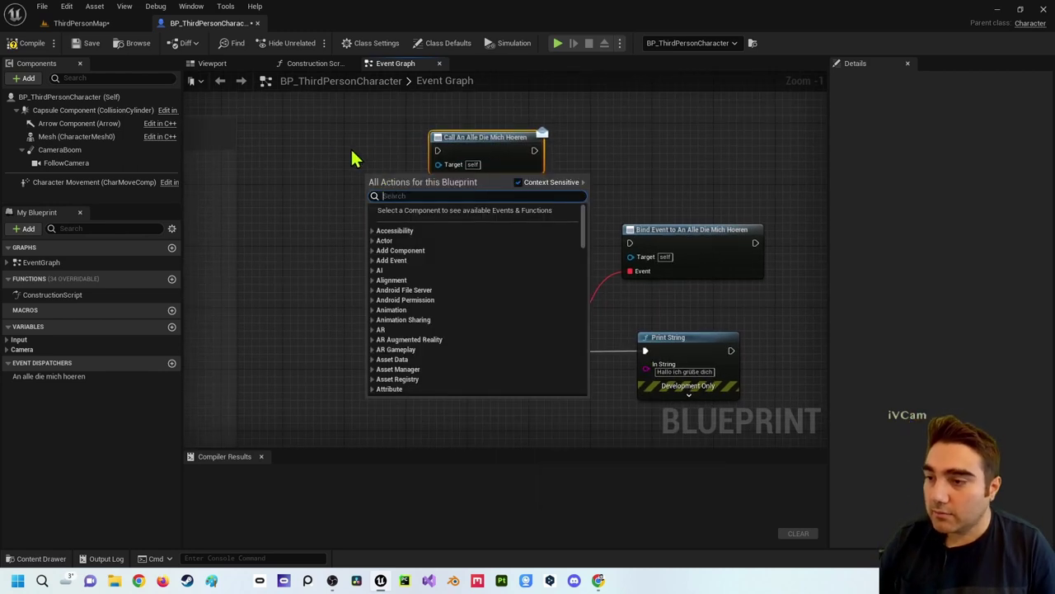
pyautogui.moveTo(353, 159); pyautogui.dragTo(419, 158, button='right')
pyautogui.rightClick(369, 165)
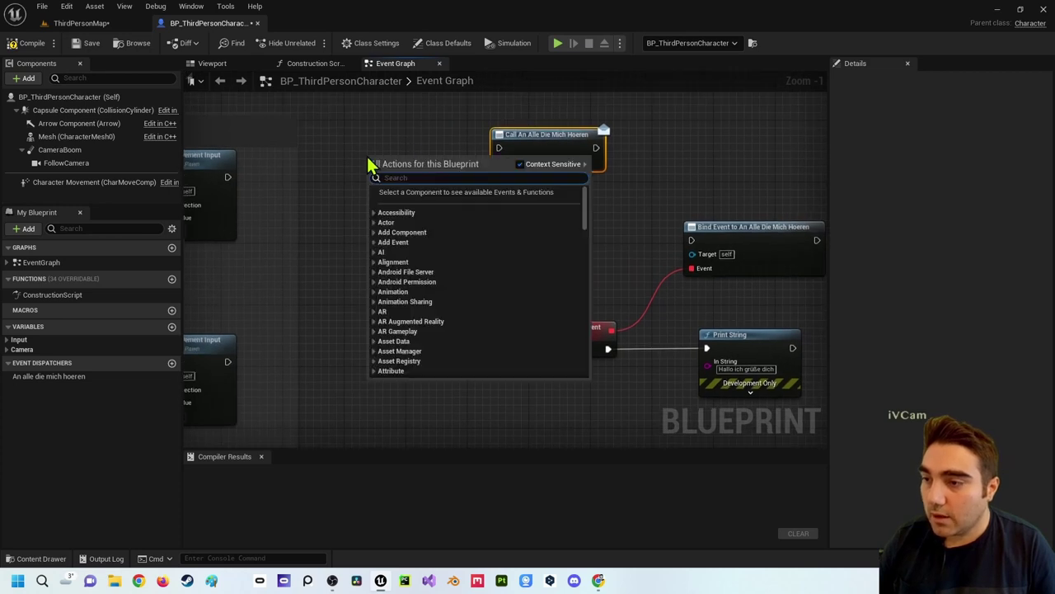
pyautogui.click(389, 145)
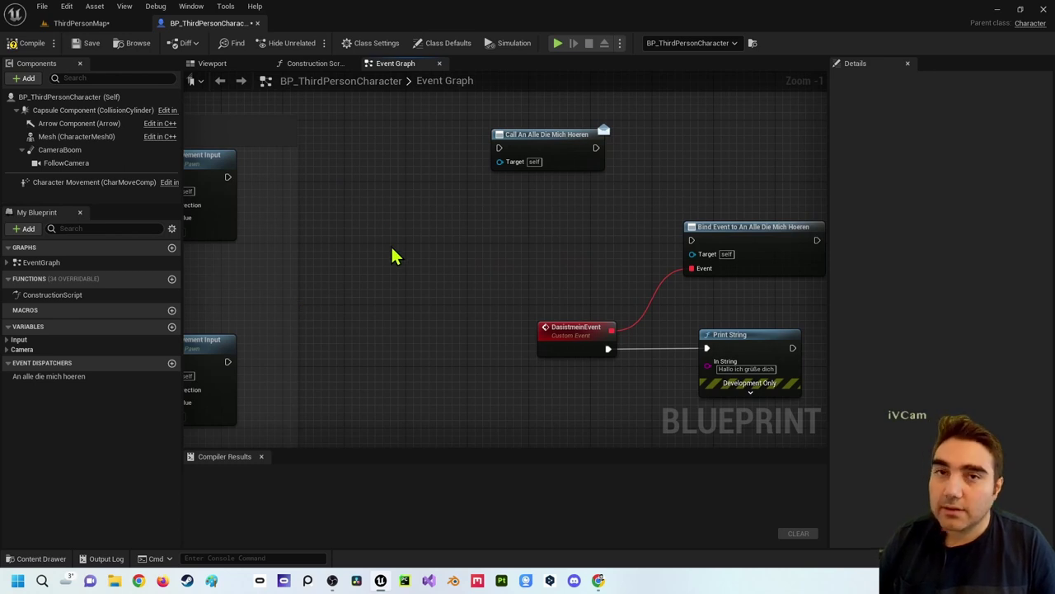
pyautogui.moveTo(396, 218); pyautogui.dragTo(443, 266, button='right')
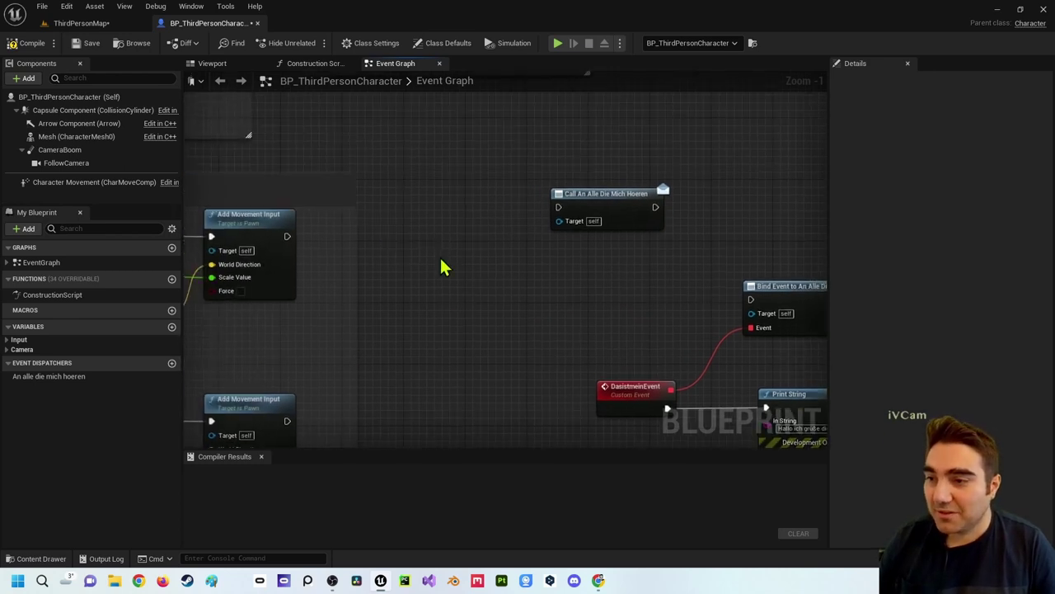
# Step: Add a Keyboard 1 event, wire Pressed to the dispatcher Call node, and compile
pyautogui.rightClick(435, 216)
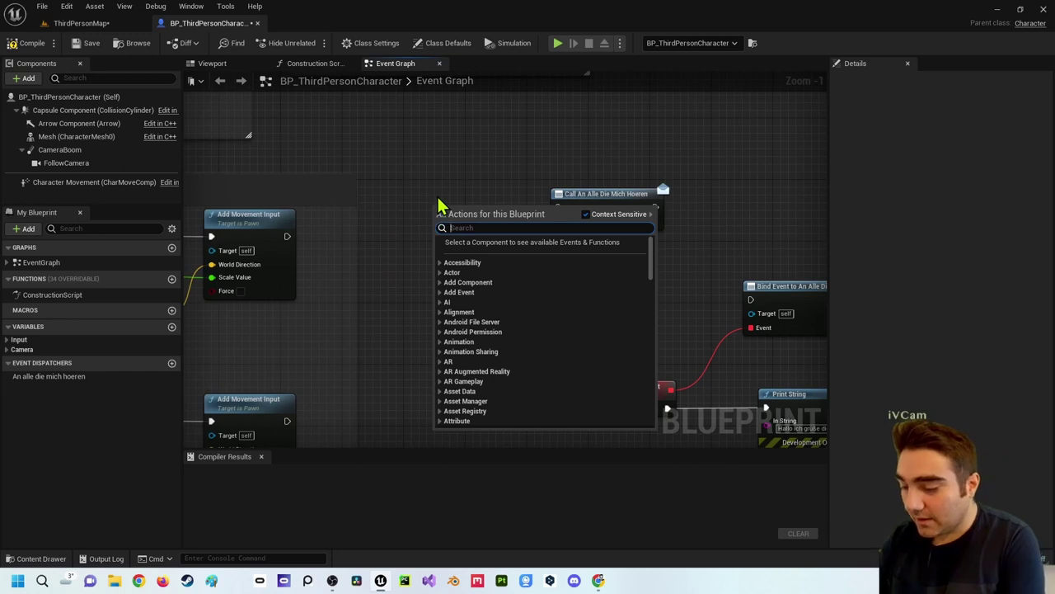
pyautogui.write('1')
pyautogui.press('Up')
pyautogui.press('Down')
pyautogui.press('Return')
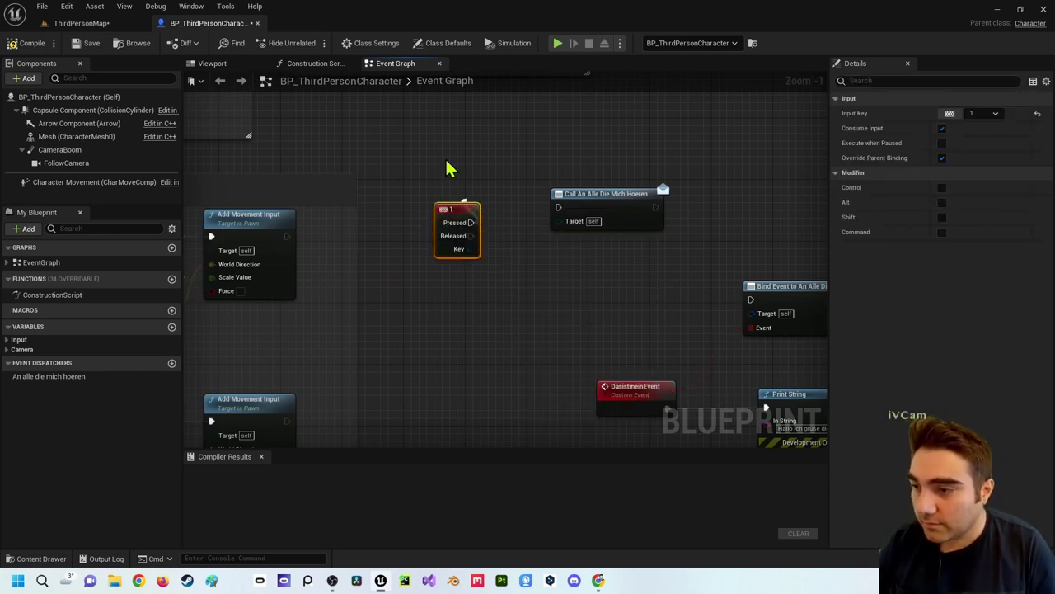
pyautogui.click(448, 170)
pyautogui.moveTo(448, 216)
pyautogui.mouseDown()
pyautogui.moveTo(561, 208)
pyautogui.moveTo(480, 215)
pyautogui.mouseUp()
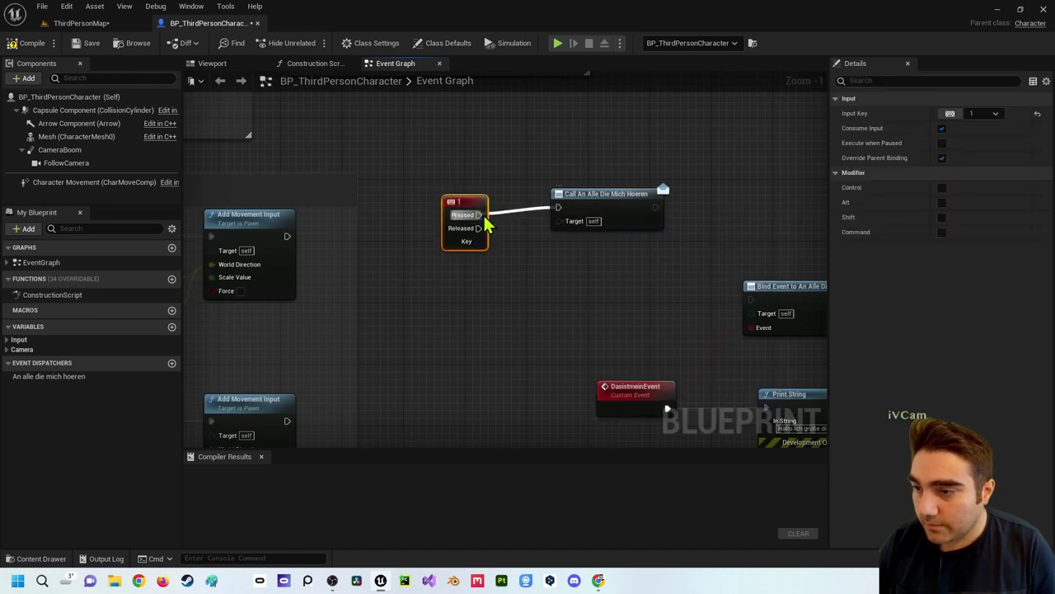
pyautogui.click(527, 213)
pyautogui.moveTo(572, 299)
pyautogui.mouseDown(button='right')
pyautogui.moveTo(529, 239)
pyautogui.moveTo(499, 239)
pyautogui.mouseUp(button='right')
pyautogui.click(31, 45)
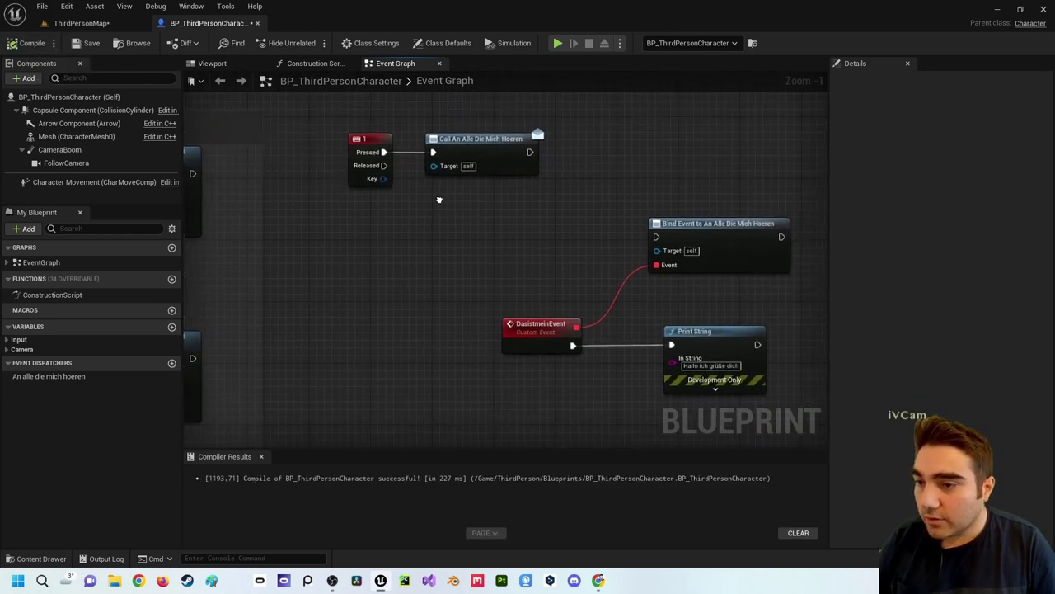
# Step: Connect a new Event BeginPlay node to the Bind Event node and compile
pyautogui.rightClick(487, 245)
pyautogui.write('begin')
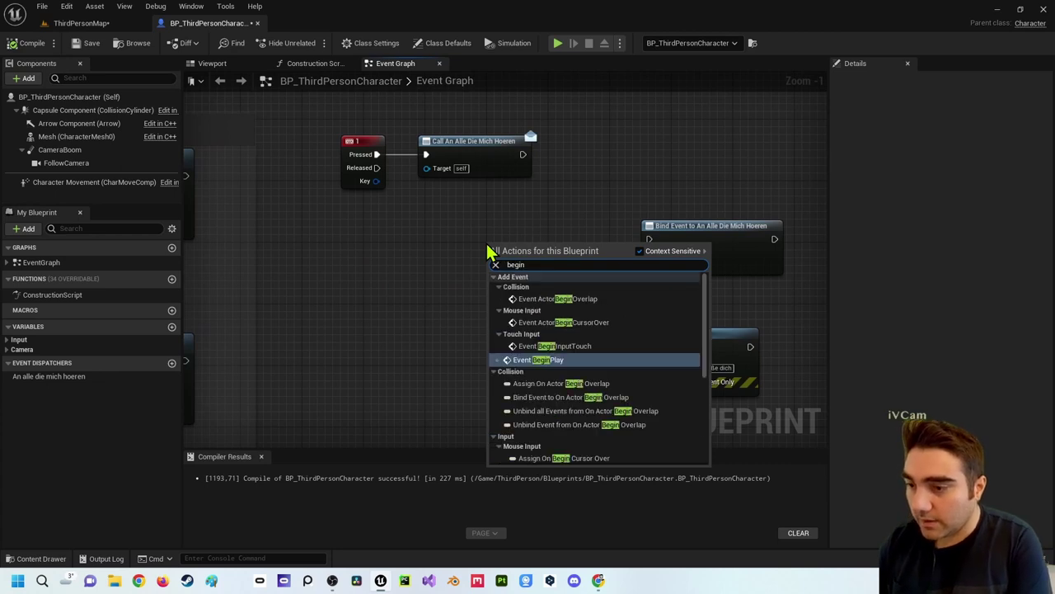
pyautogui.press('Return')
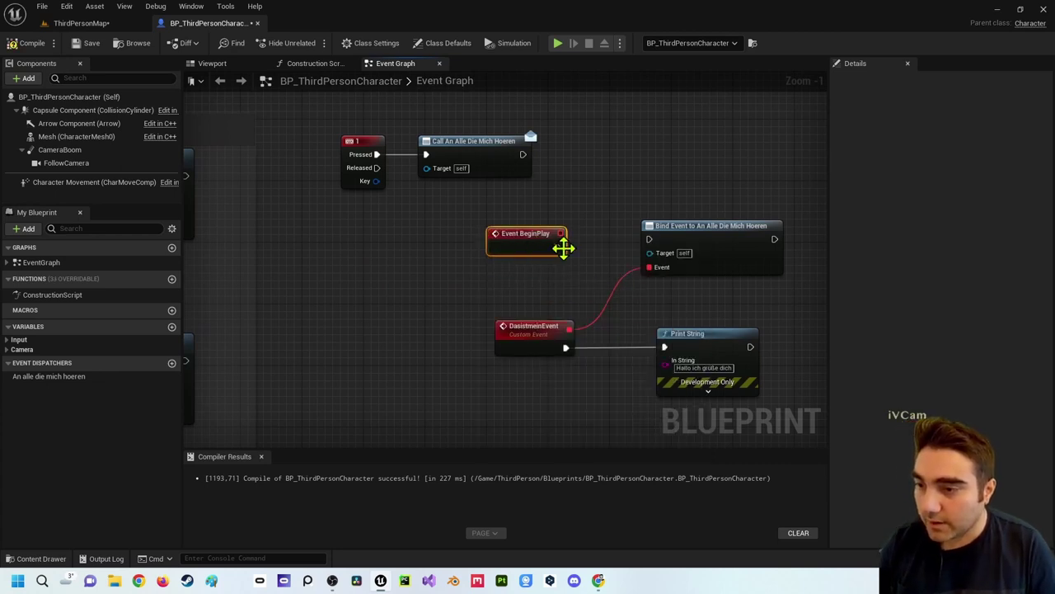
pyautogui.moveTo(561, 246); pyautogui.dragTo(650, 240)
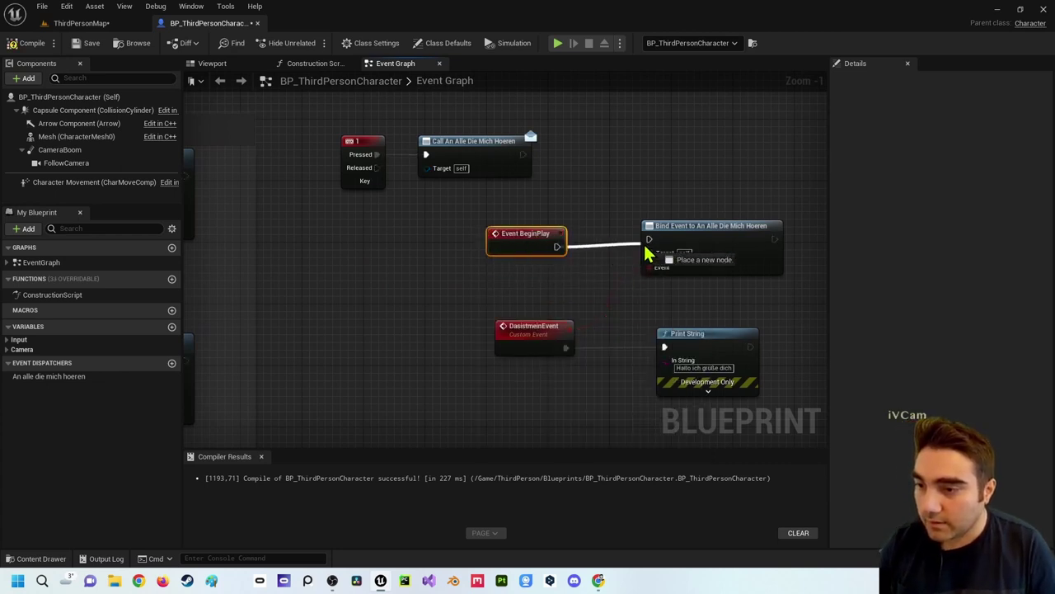
pyautogui.click(31, 41)
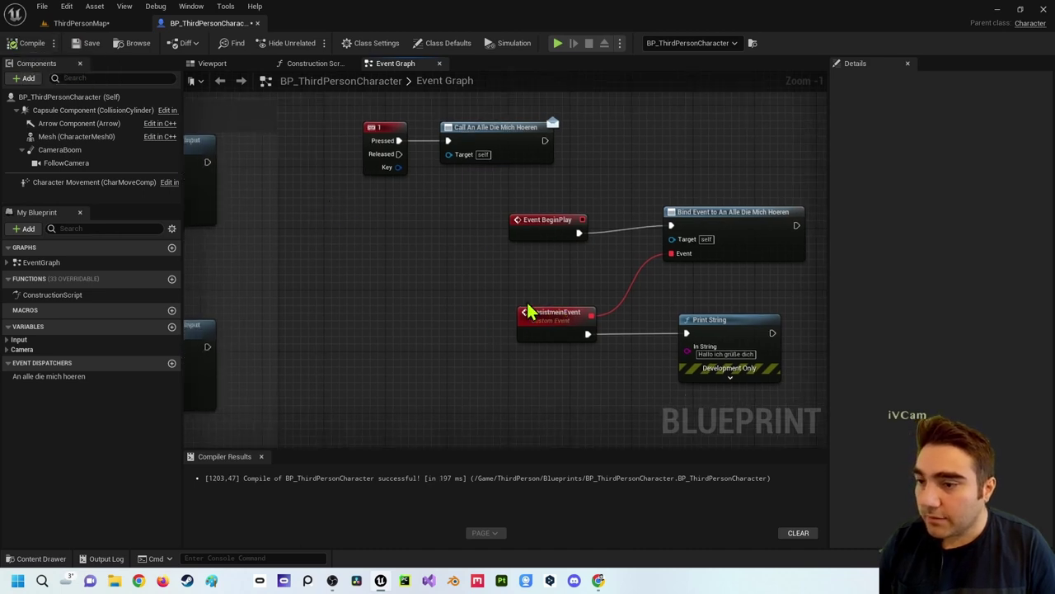
# Step: Review the key 1, Call and Print String nodes, then recompile the character blueprint
pyautogui.moveTo(404, 261); pyautogui.dragTo(544, 265)
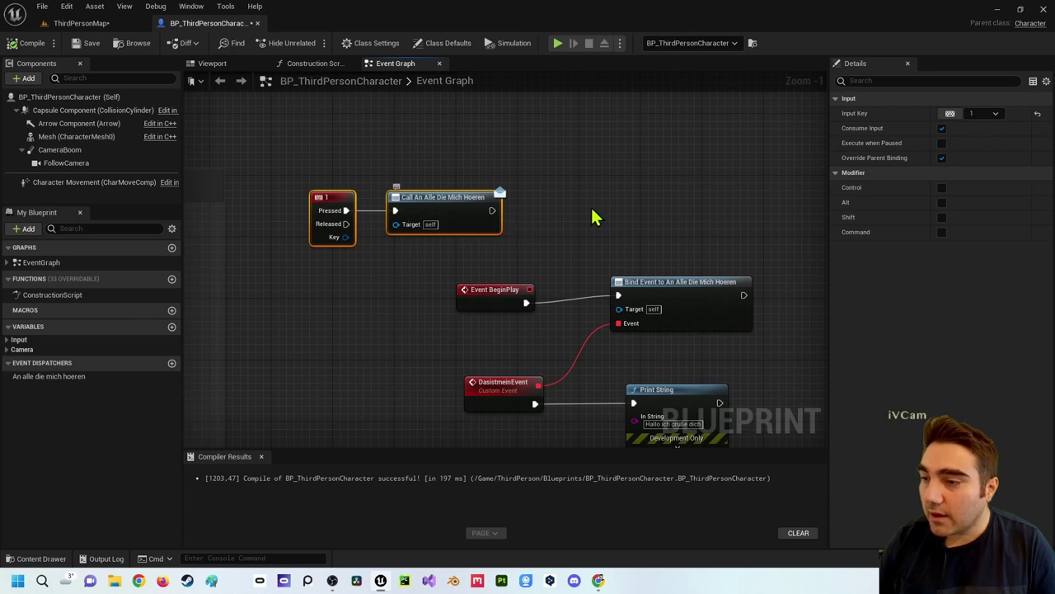
pyautogui.moveTo(521, 192); pyautogui.dragTo(506, 122, button='right')
pyautogui.click(385, 211)
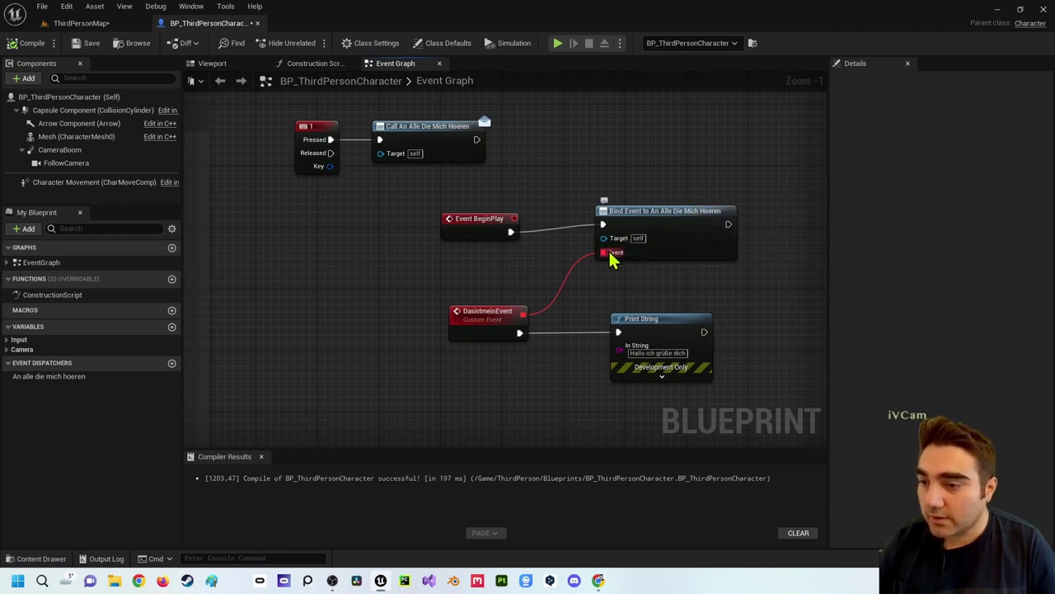
pyautogui.click(664, 353)
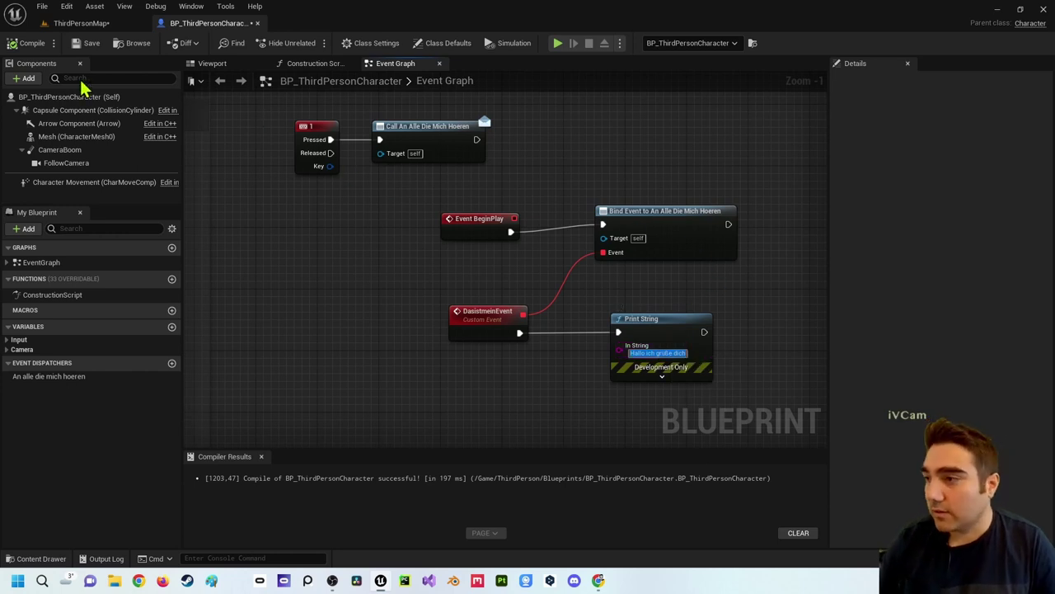
pyautogui.click(26, 43)
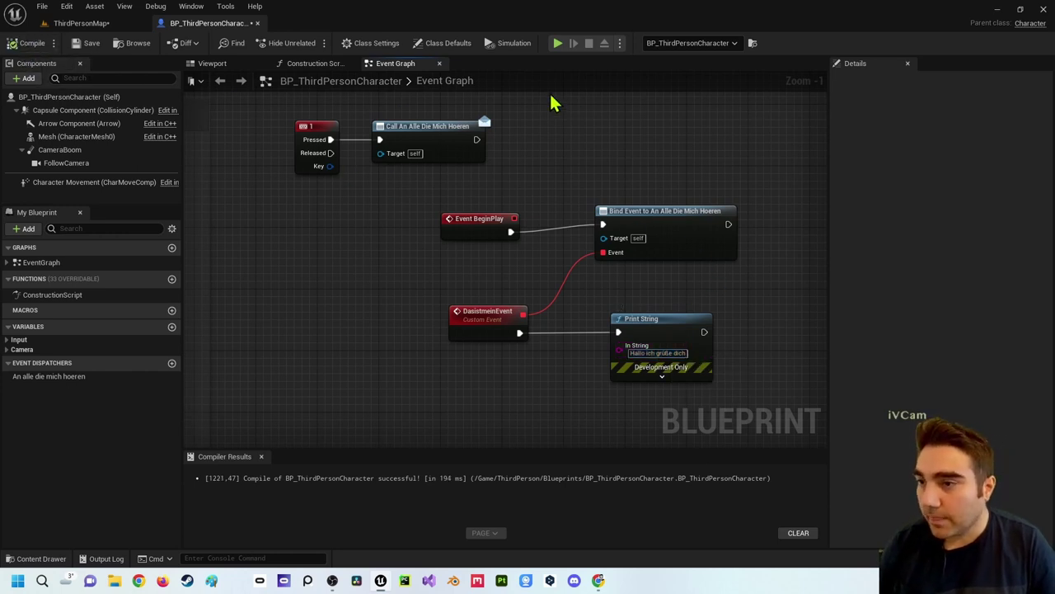
pyautogui.click(557, 43)
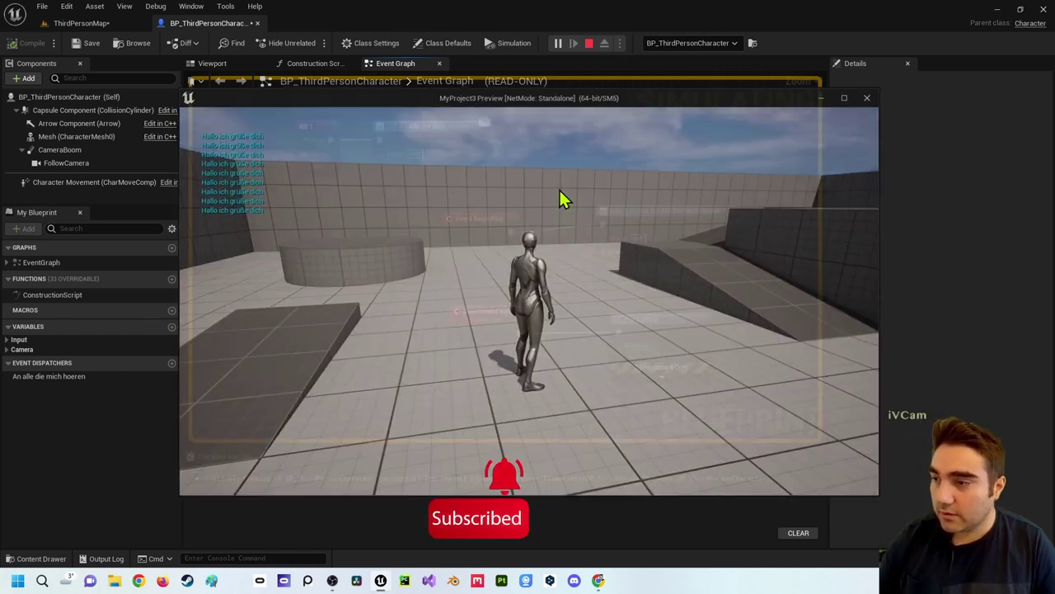
pyautogui.press('Escape')
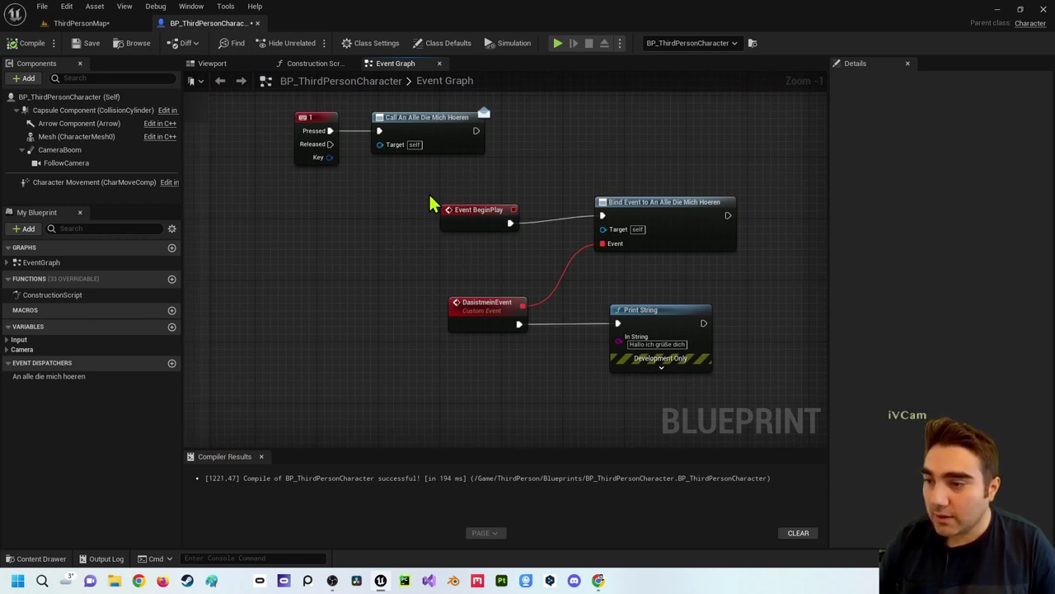
# Step: Cut the BeginPlay, Bind Event, DasistmeinEvent and Print String nodes and open the ThirdPersonMap Level Blueprint
pyautogui.moveTo(414, 178); pyautogui.dragTo(783, 396)
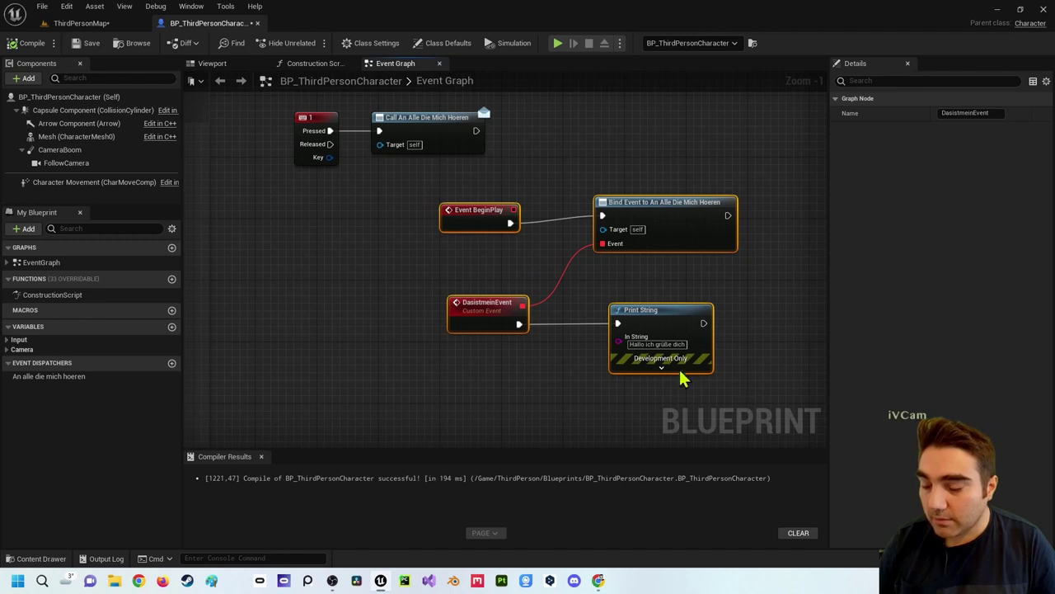
pyautogui.press('Delete')
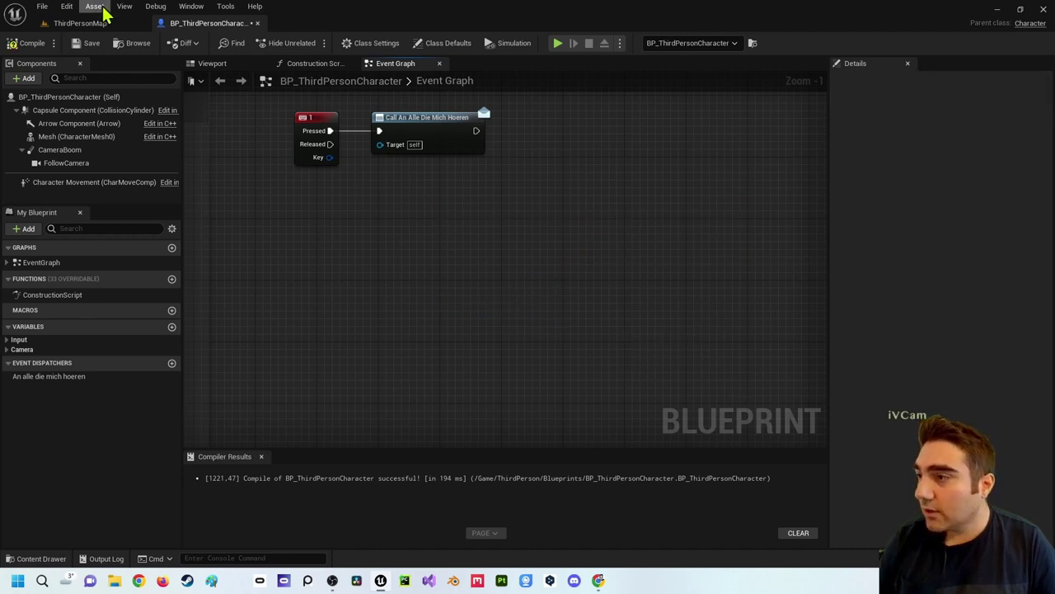
pyautogui.click(83, 23)
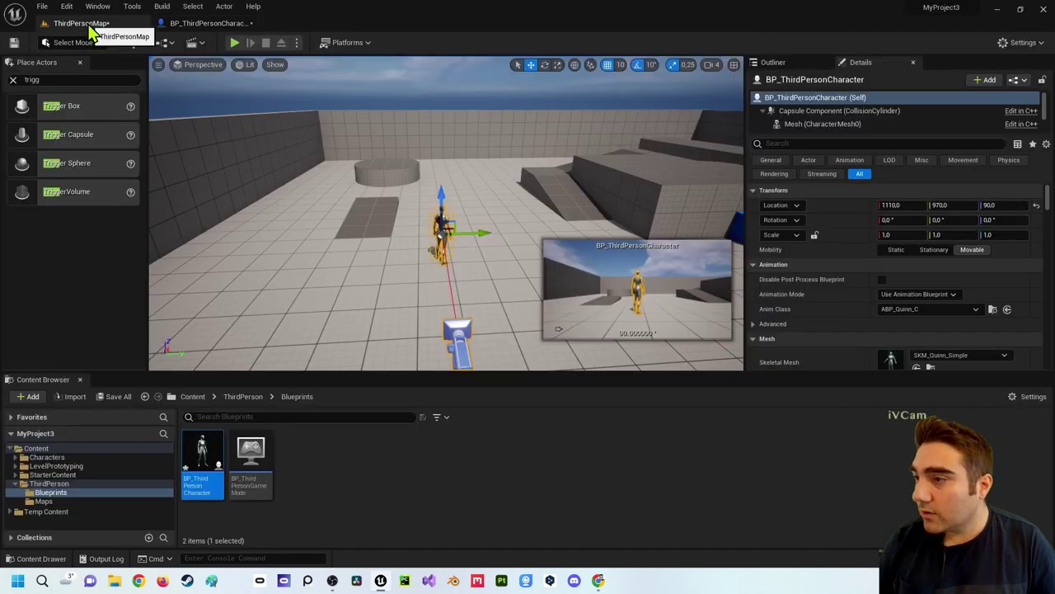
pyautogui.click(174, 46)
pyautogui.click(210, 121)
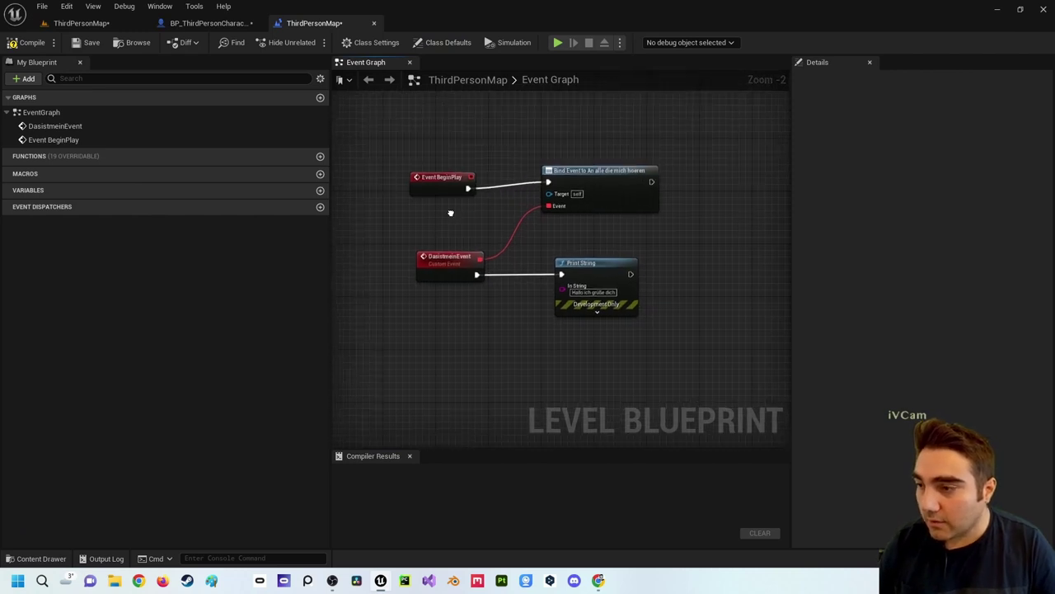
# Step: Compile, then delete the pasted Bind Event, DasistmeinEvent, Print String and Event BeginPlay nodes
pyautogui.click(28, 42)
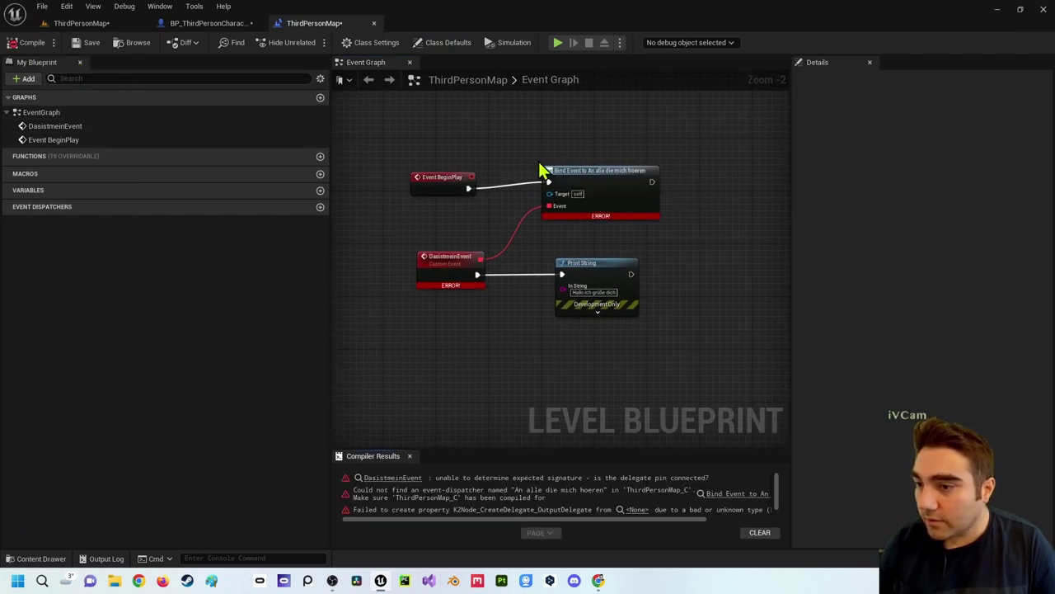
pyautogui.moveTo(514, 155); pyautogui.dragTo(670, 325)
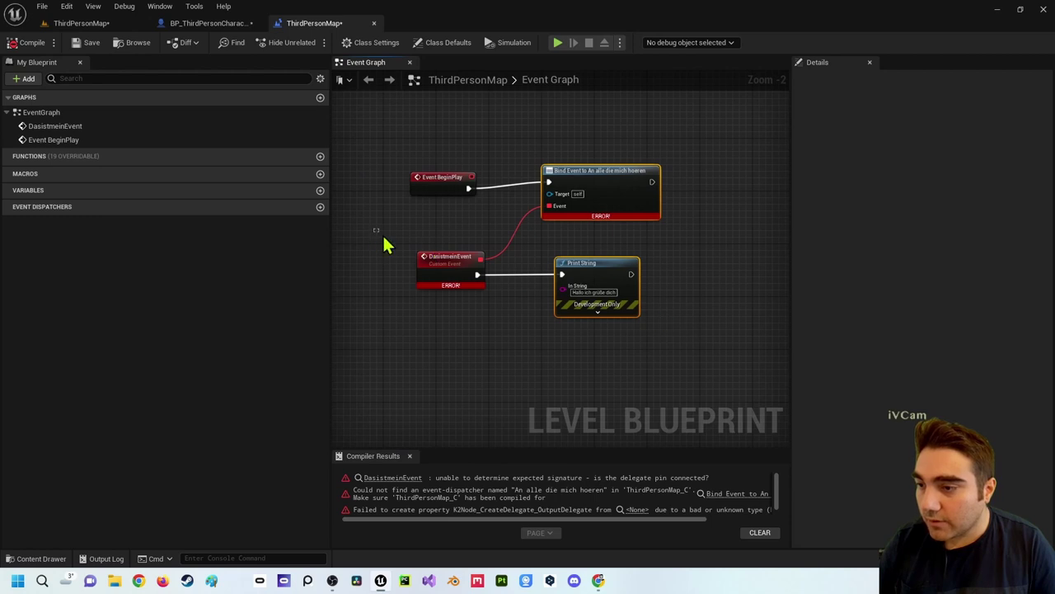
pyautogui.moveTo(384, 244); pyautogui.dragTo(515, 321)
pyautogui.click(512, 318)
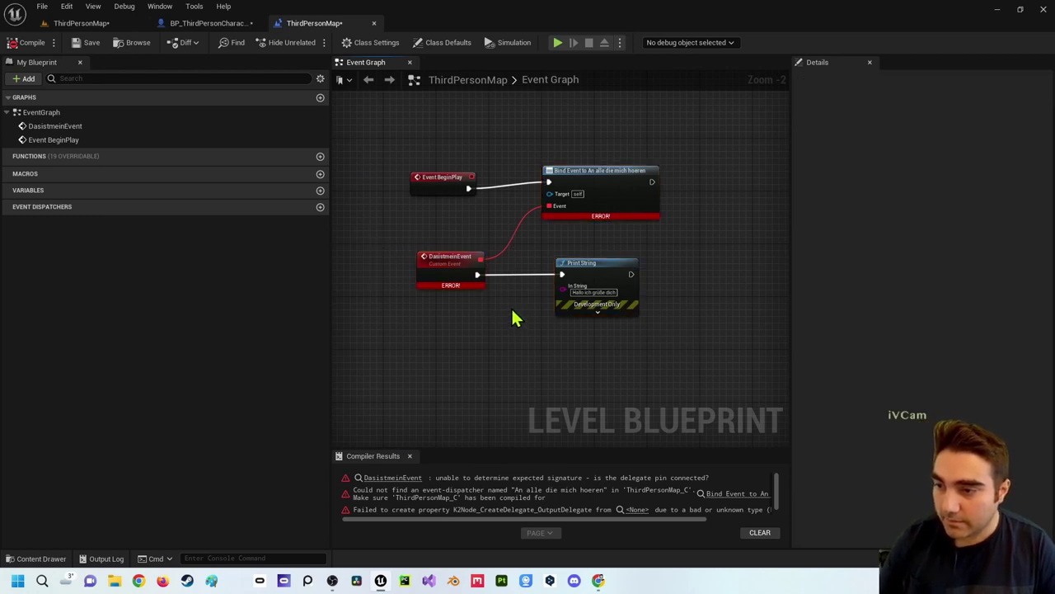
pyautogui.moveTo(532, 178); pyautogui.dragTo(643, 338)
pyautogui.moveTo(391, 226); pyautogui.dragTo(503, 332)
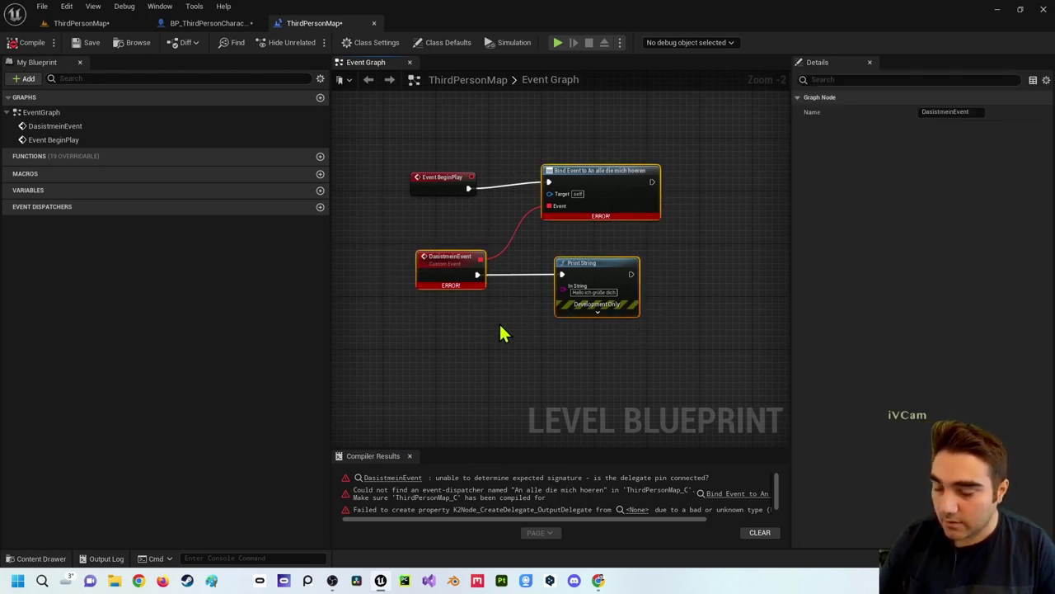
pyautogui.press('Delete')
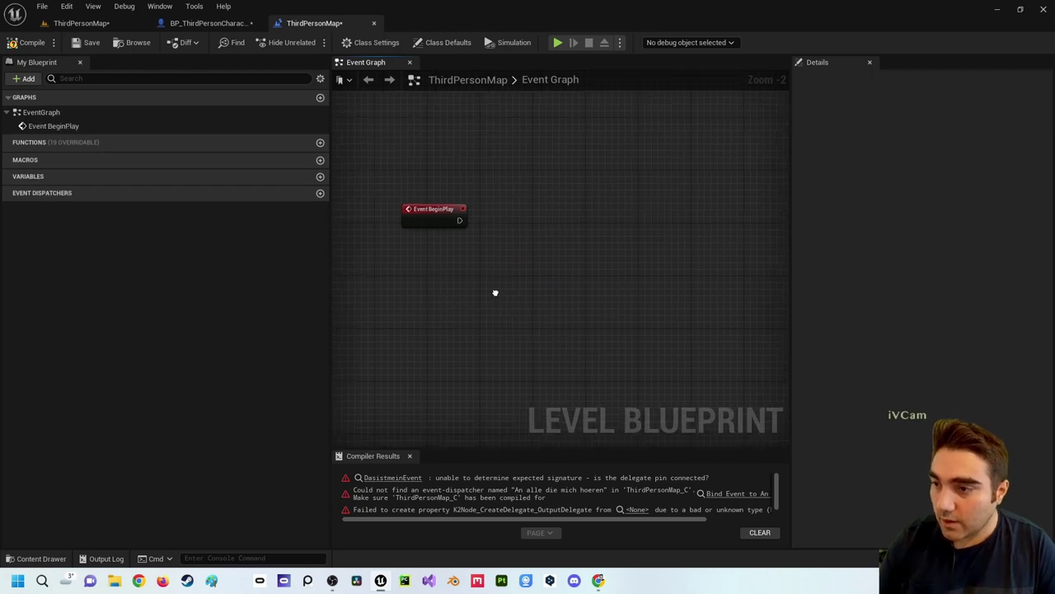
pyautogui.scroll(2, 495, 294)
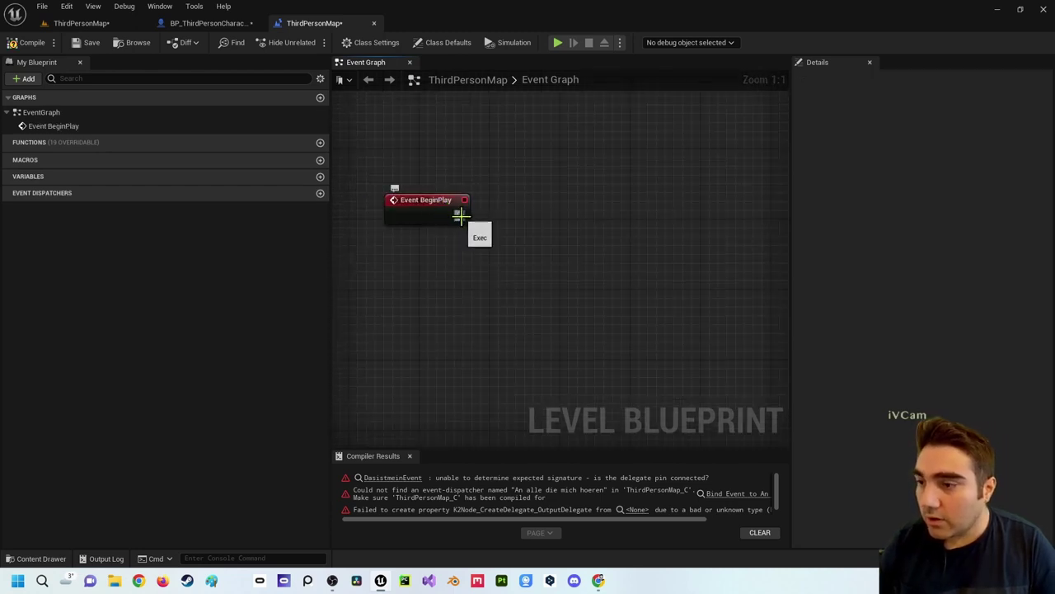
pyautogui.click(438, 205)
pyautogui.press('Delete')
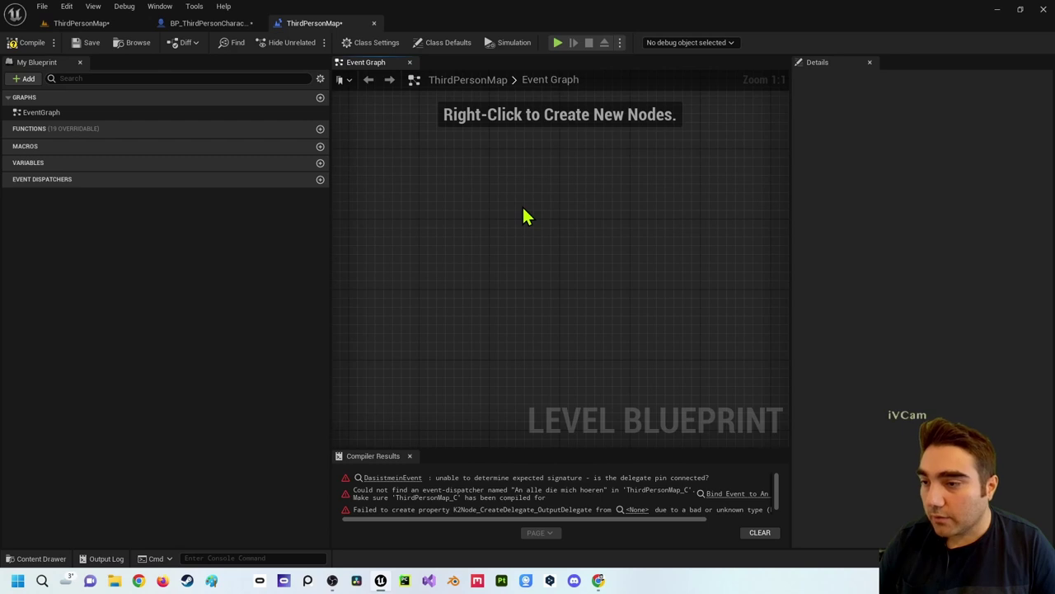
# Step: Check the dispatcher in the character blueprint, then return to the level blueprint
pyautogui.rightClick(523, 207)
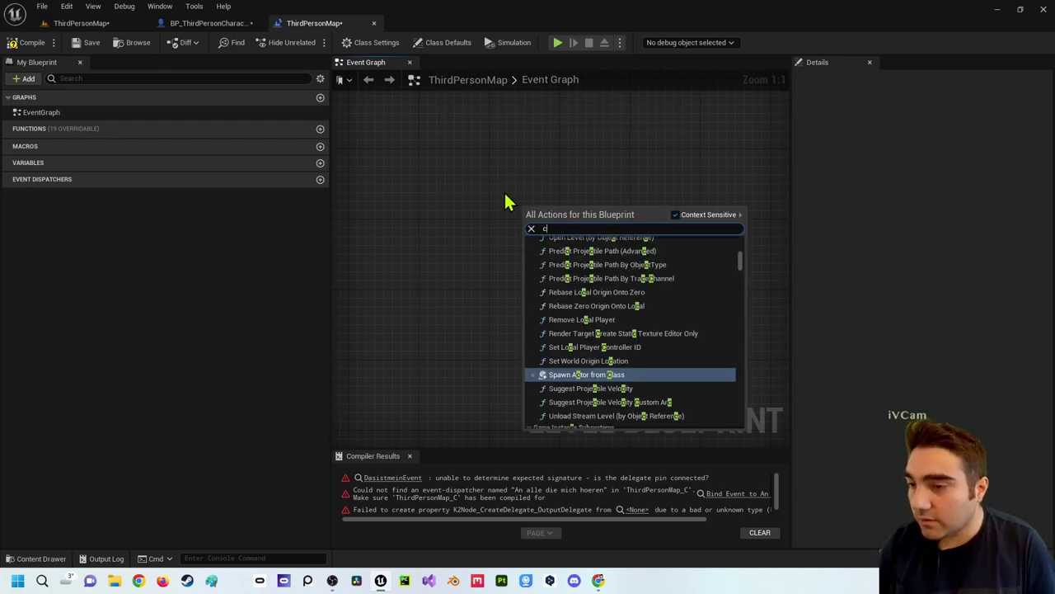
pyautogui.press('Escape')
pyautogui.click(216, 24)
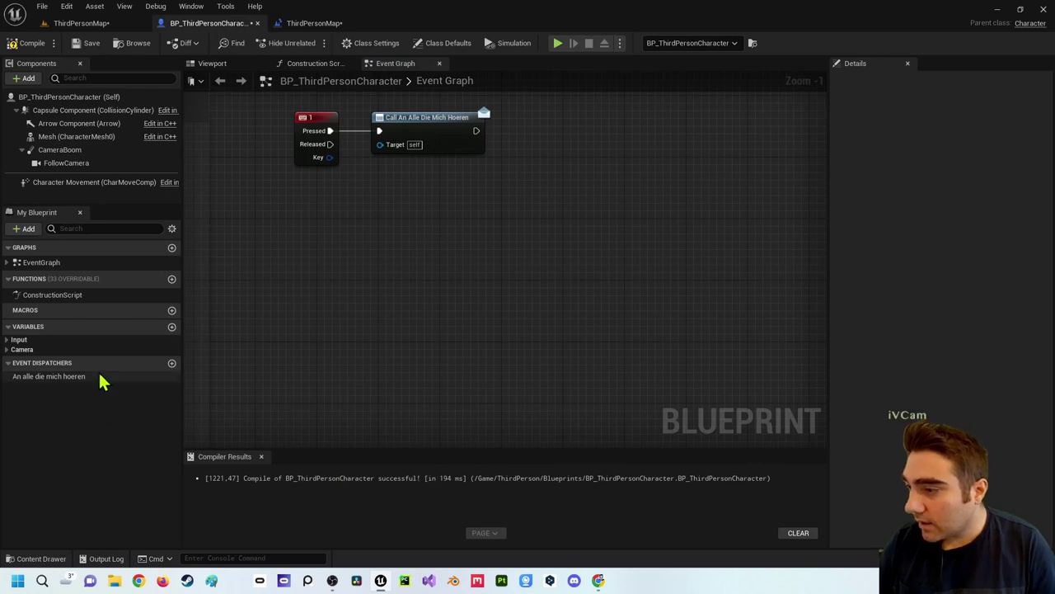
pyautogui.click(326, 24)
# Step: With Context Sensitive off, add a Bind Event to An Alle Die Mich Hoeren node
pyautogui.rightClick(495, 189)
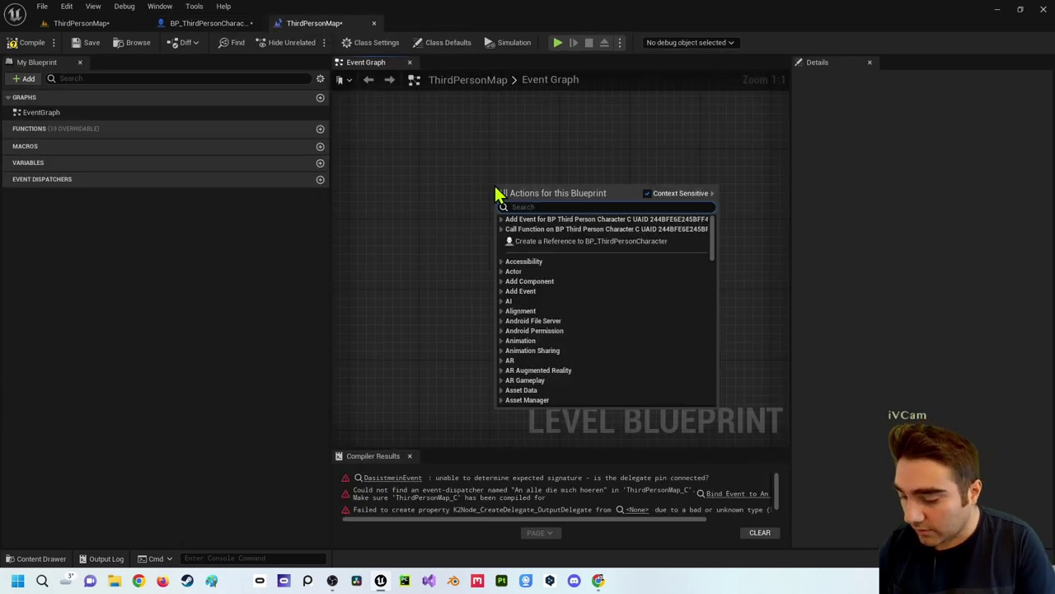
pyautogui.write('An')
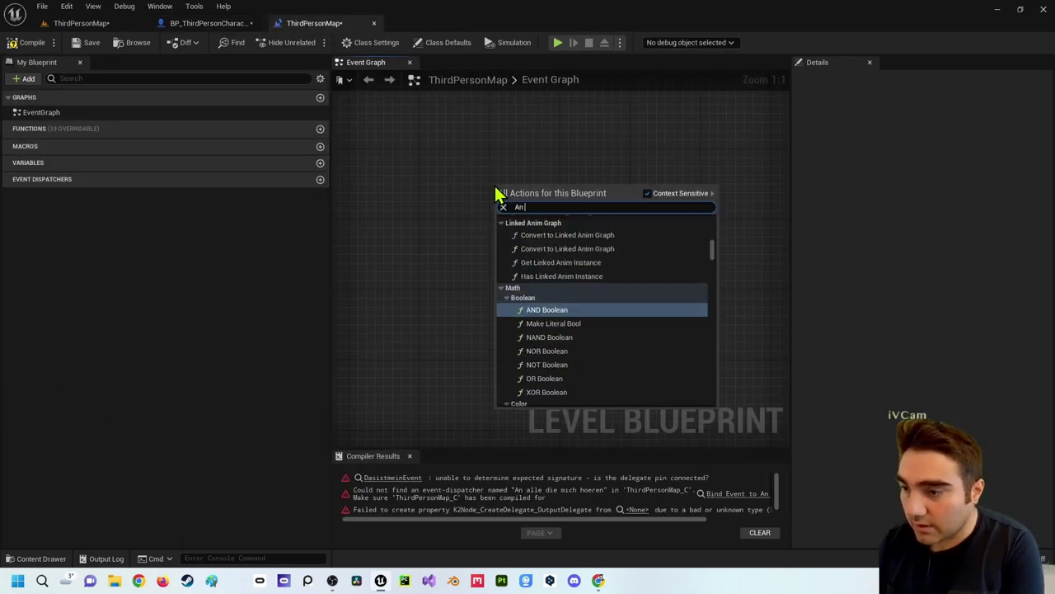
pyautogui.write(' alle di')
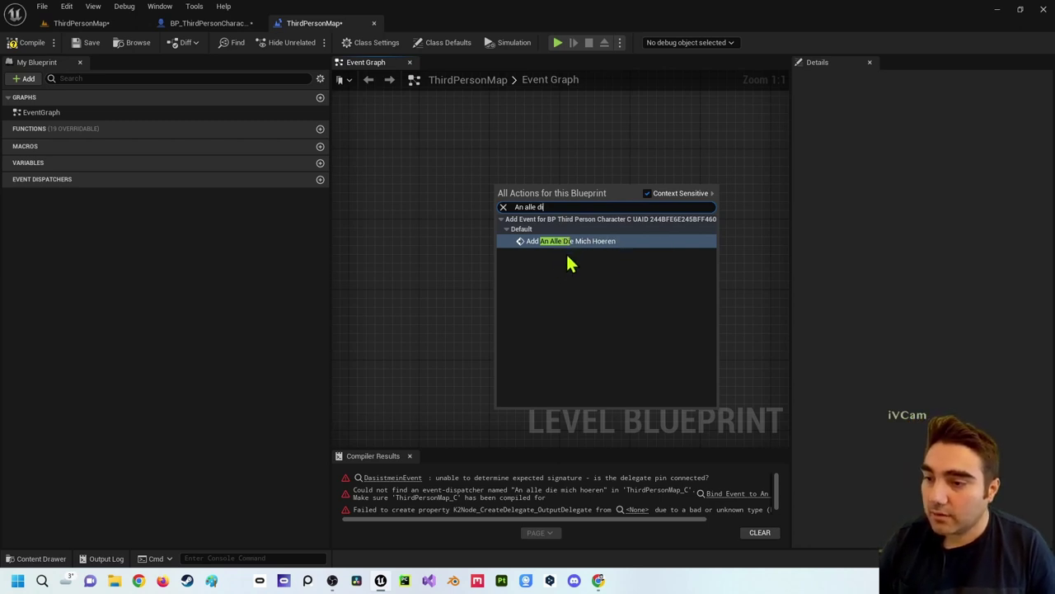
pyautogui.click(648, 195)
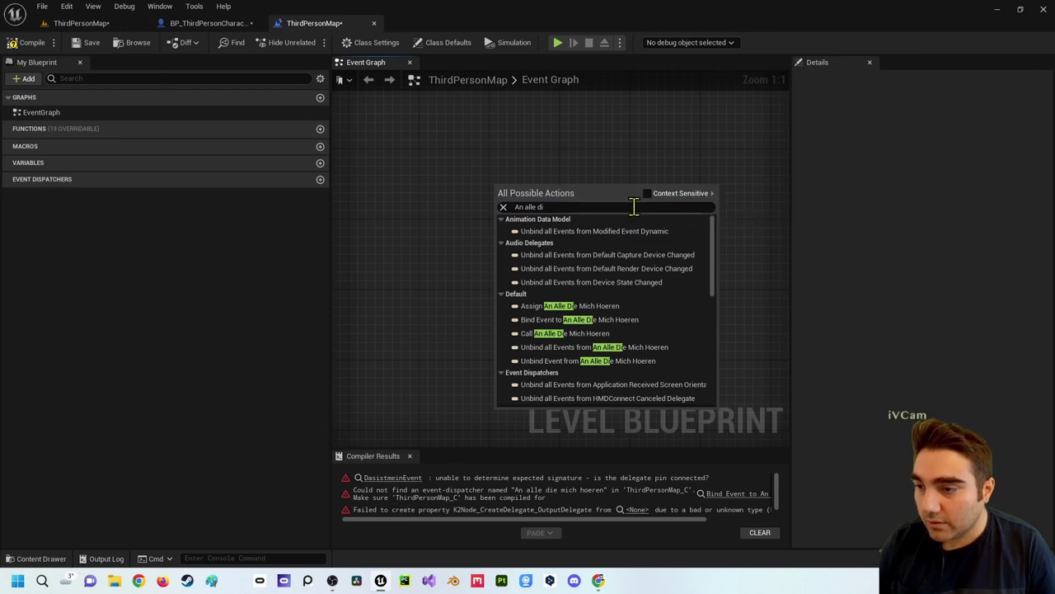
pyautogui.click(566, 207)
pyautogui.write('e mic')
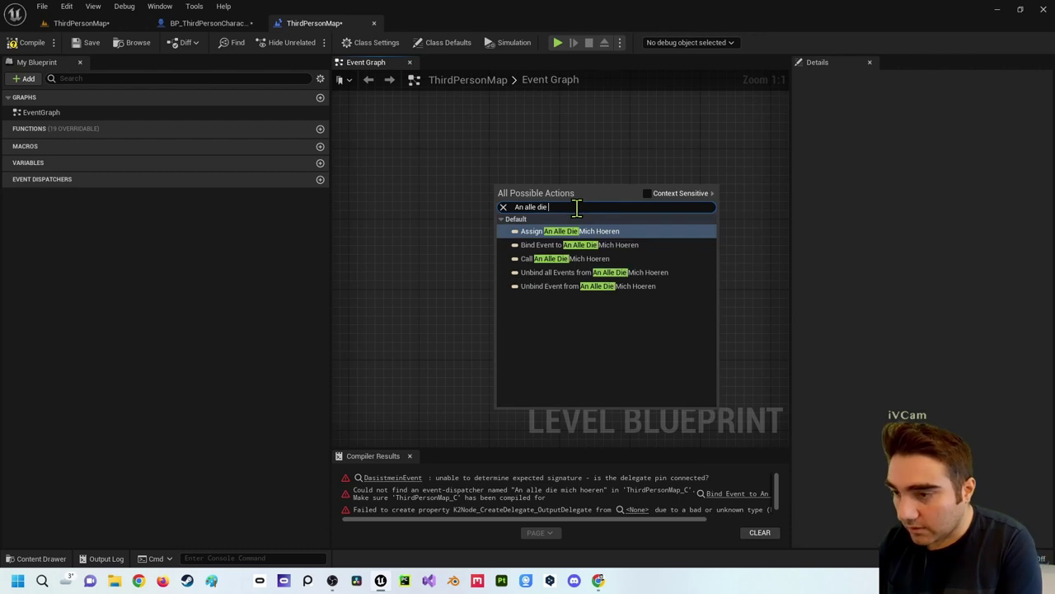
pyautogui.write('h')
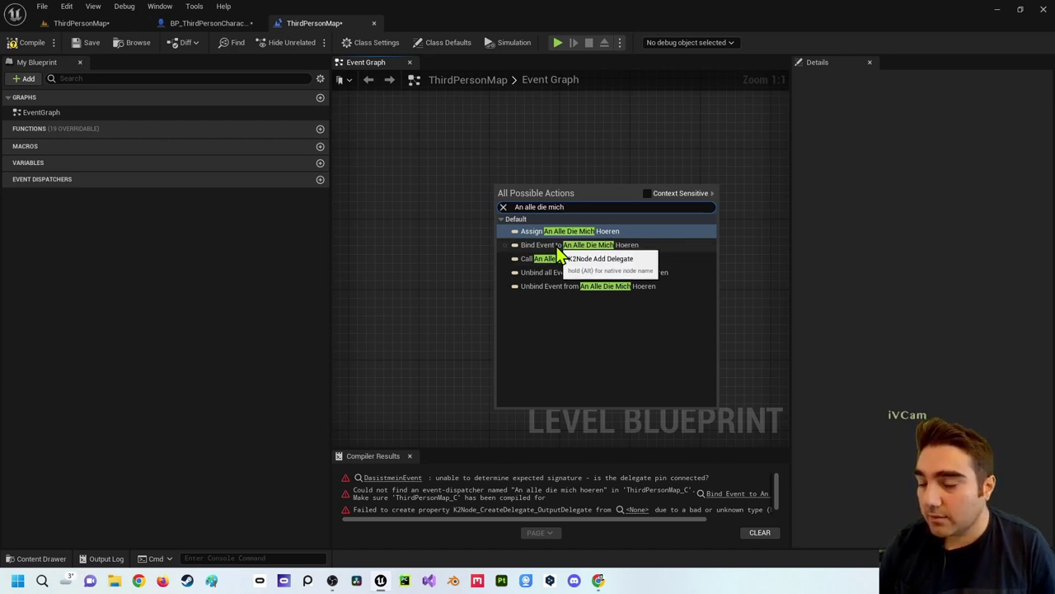
pyautogui.click(558, 253)
pyautogui.moveTo(569, 210)
pyautogui.mouseDown()
pyautogui.moveTo(624, 164)
pyautogui.moveTo(648, 183)
pyautogui.mouseUp()
pyautogui.moveTo(435, 183); pyautogui.dragTo(424, 180, button='right')
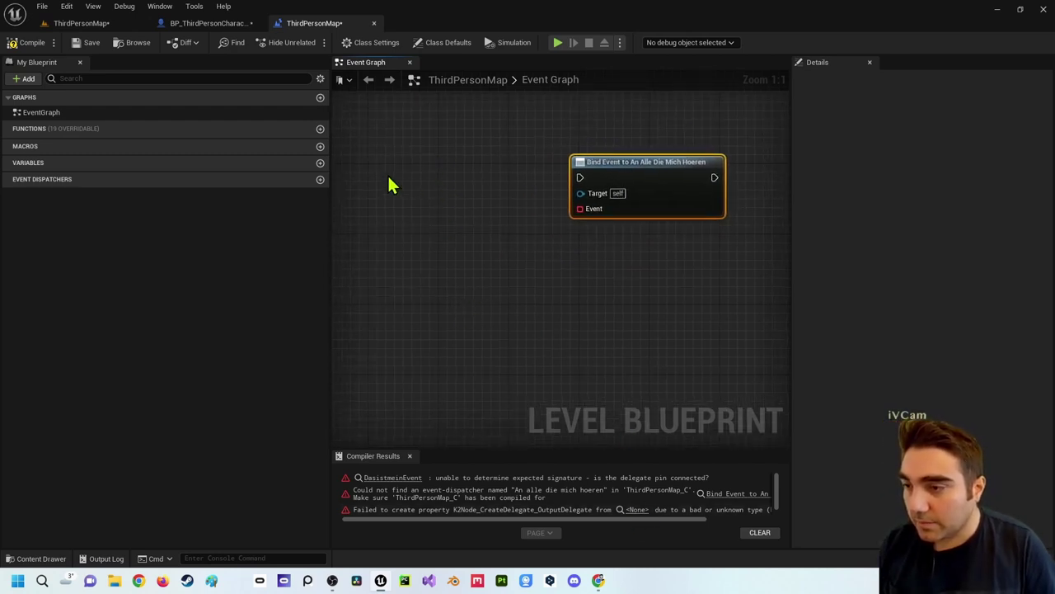
# Step: Add an Event BeginPlay node and wire it into the Bind Event node
pyautogui.rightClick(390, 184)
pyautogui.write('begin')
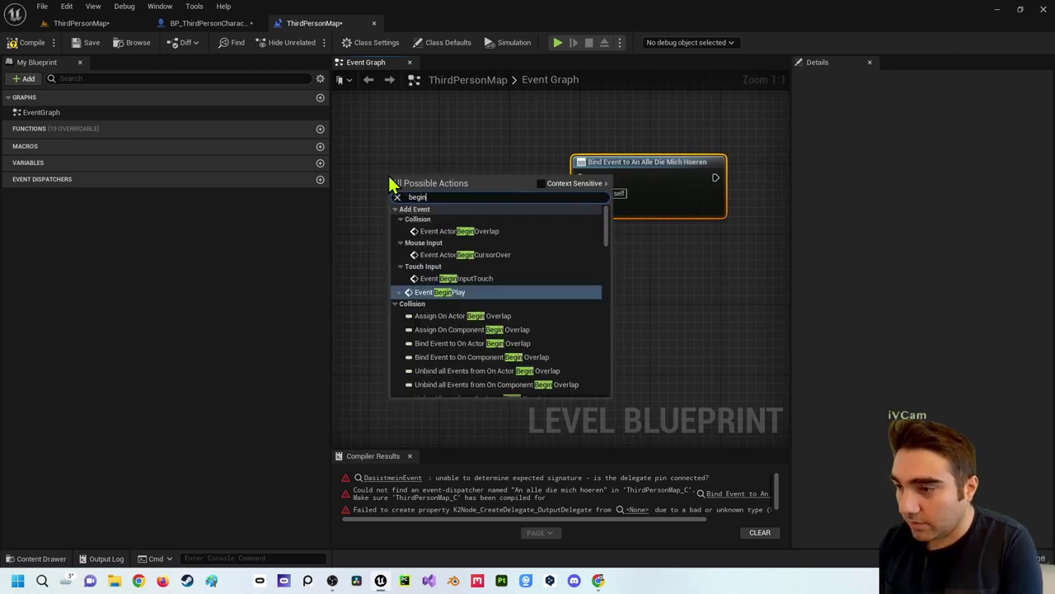
pyautogui.press('Return')
pyautogui.moveTo(421, 169)
pyautogui.mouseDown()
pyautogui.moveTo(369, 167)
pyautogui.moveTo(580, 177)
pyautogui.mouseUp()
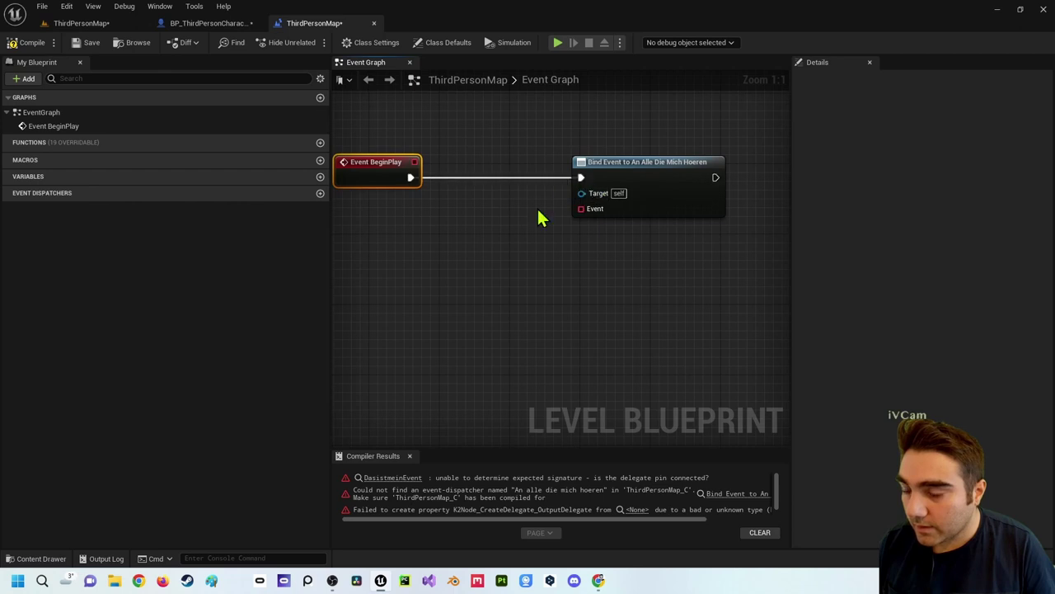
pyautogui.moveTo(540, 216); pyautogui.dragTo(582, 165, button='right')
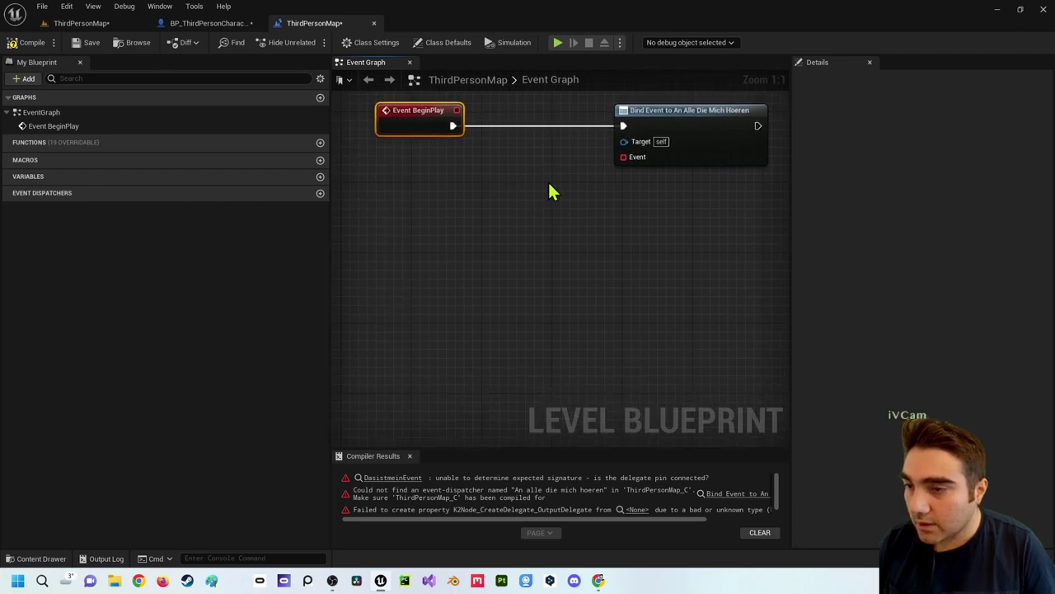
# Step: Create a custom event named Hallo and connect it to the Bind Event's Event input
pyautogui.rightClick(387, 296)
pyautogui.write('custom')
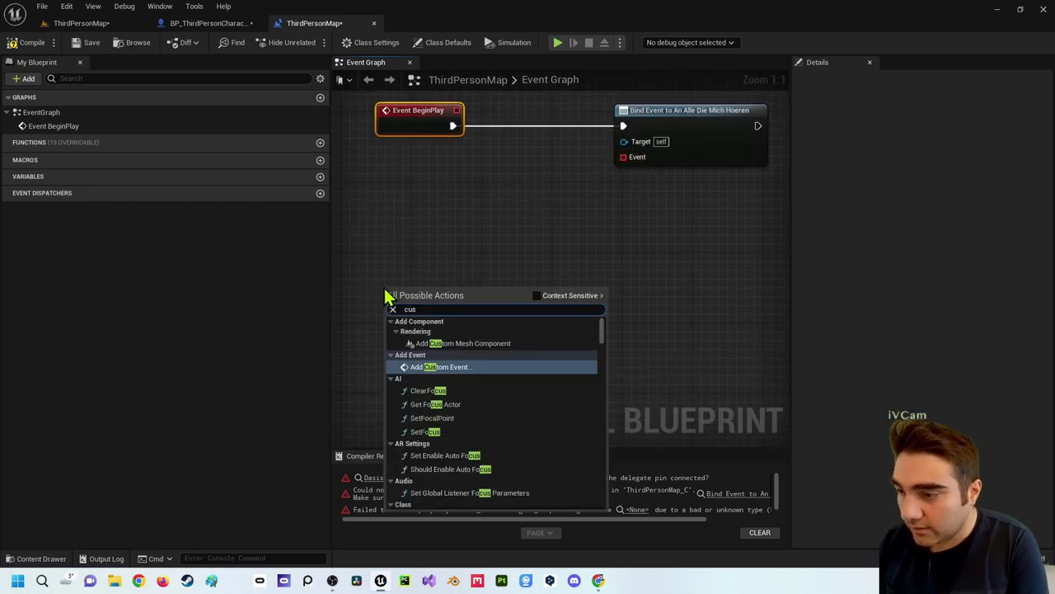
pyautogui.press('Return')
pyautogui.write('Hallo')
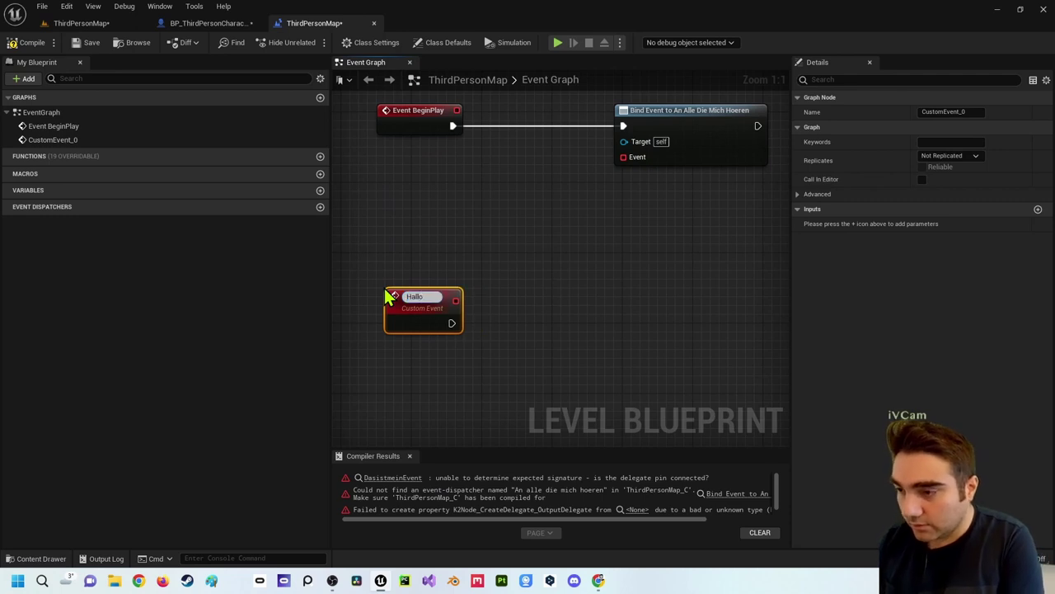
pyautogui.press('Return')
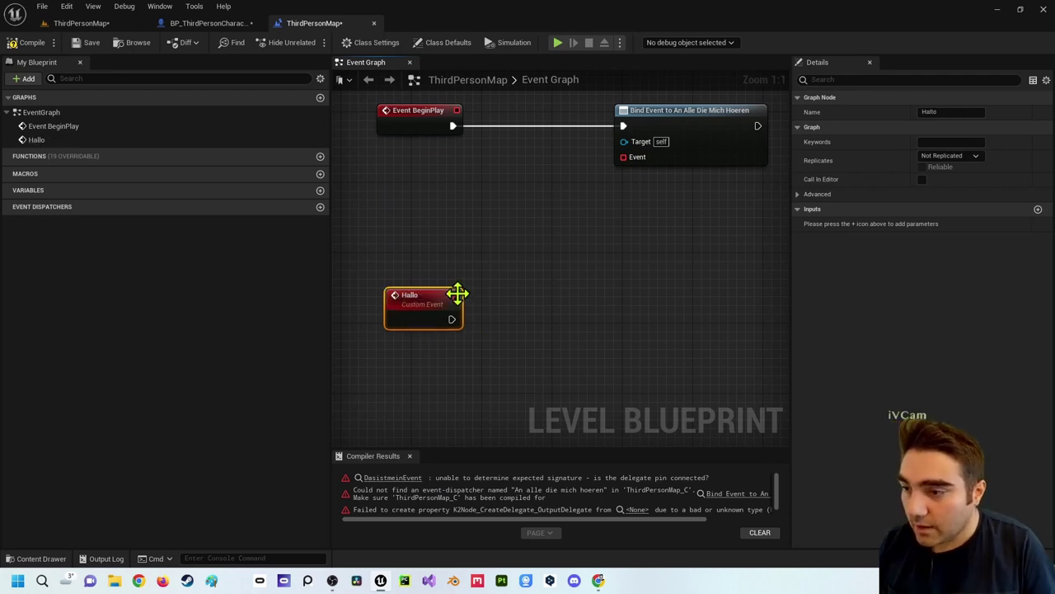
pyautogui.moveTo(455, 300); pyautogui.dragTo(624, 157)
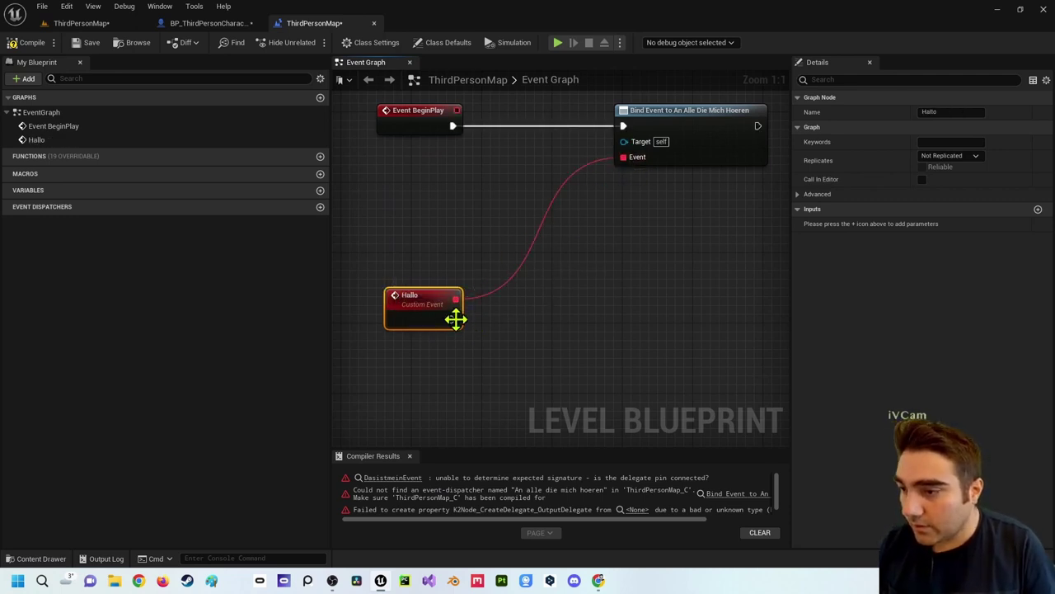
# Step: Add a Print String after Hallo with the text 'Hier bin ich was nun'
pyautogui.moveTo(456, 319); pyautogui.dragTo(582, 319)
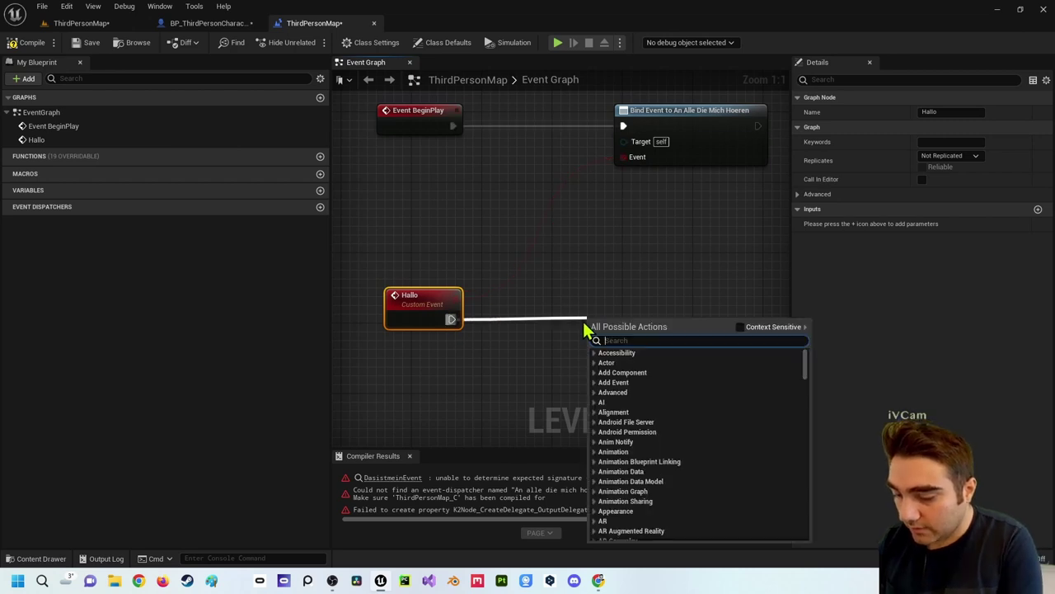
pyautogui.write('print')
pyautogui.press('Return')
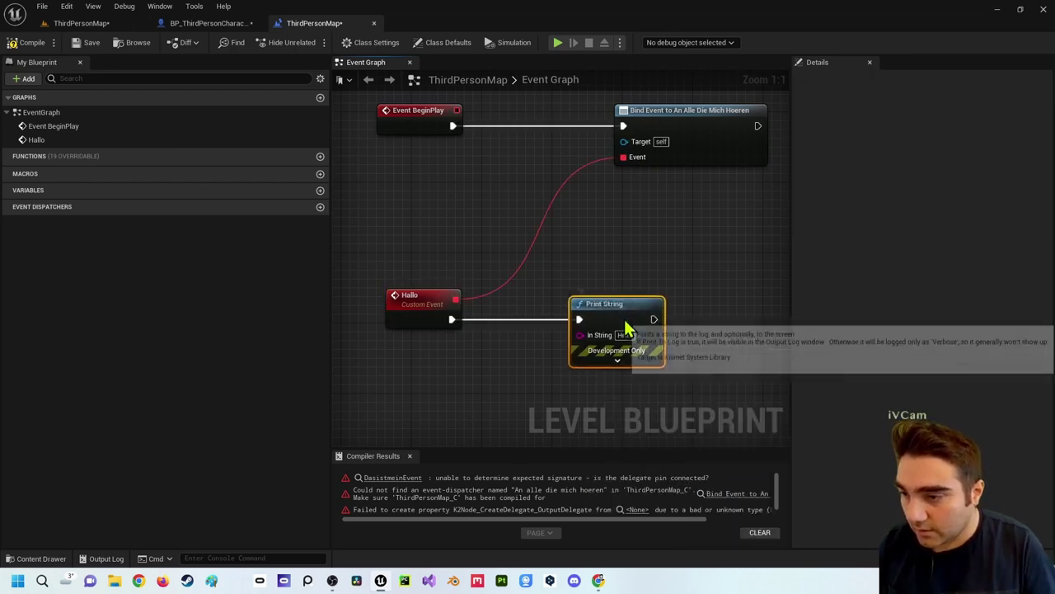
pyautogui.moveTo(625, 328); pyautogui.dragTo(608, 317)
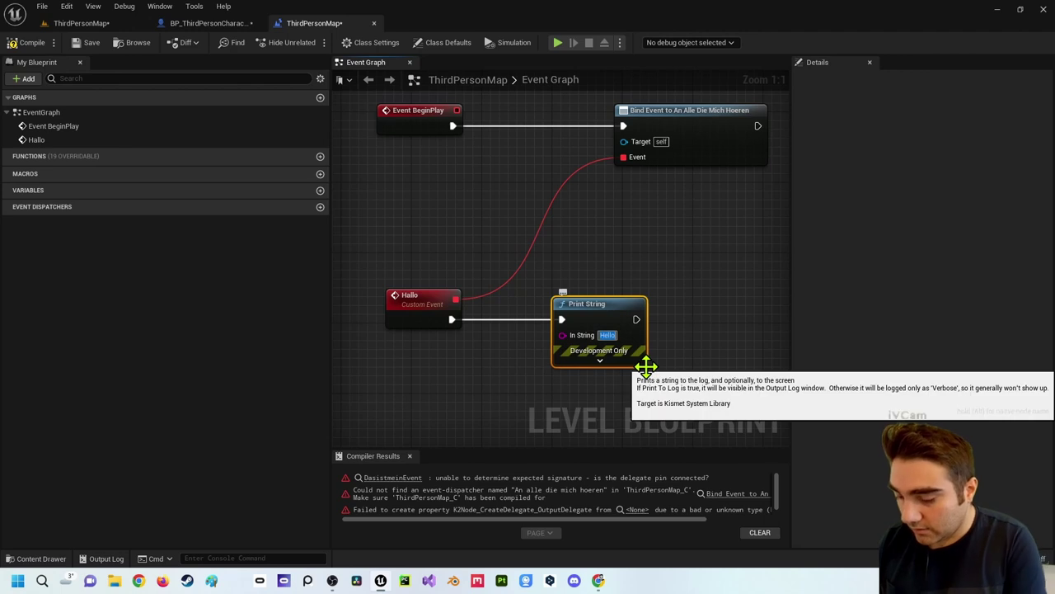
pyautogui.write('Hier bi')
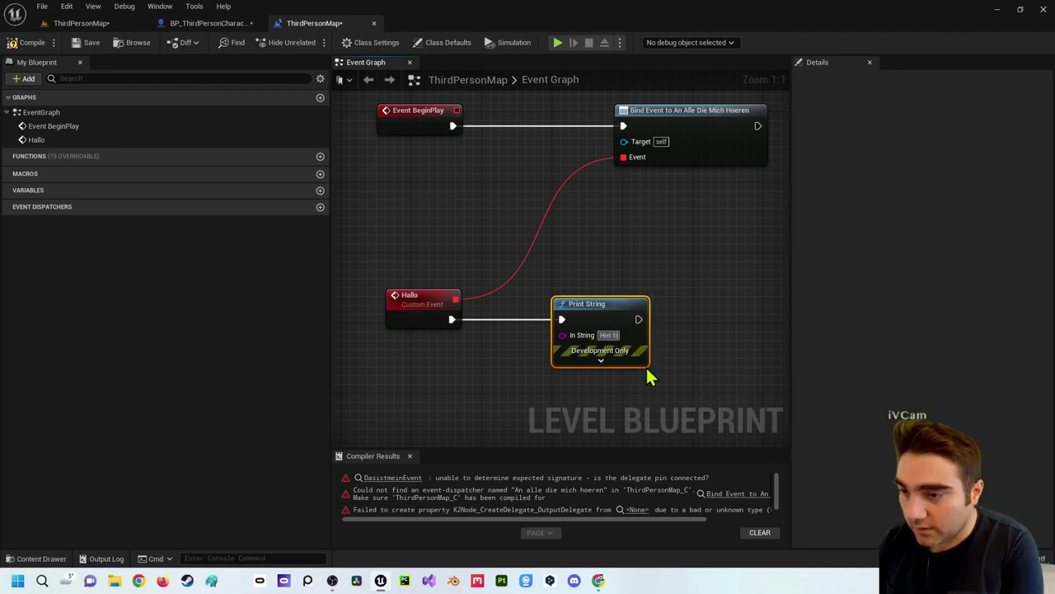
pyautogui.write('n ich')
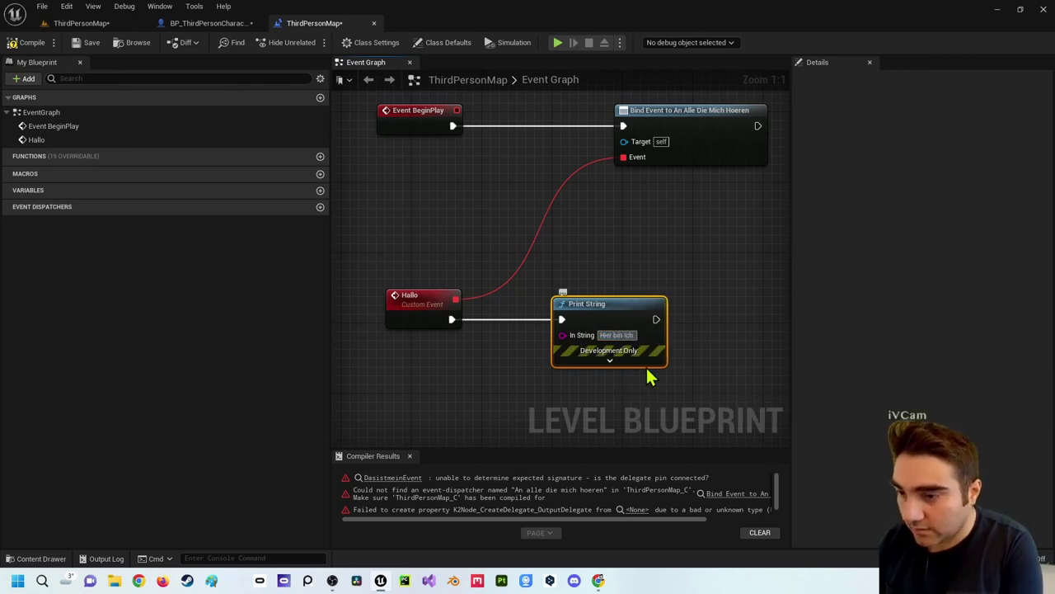
pyautogui.write(' was nun')
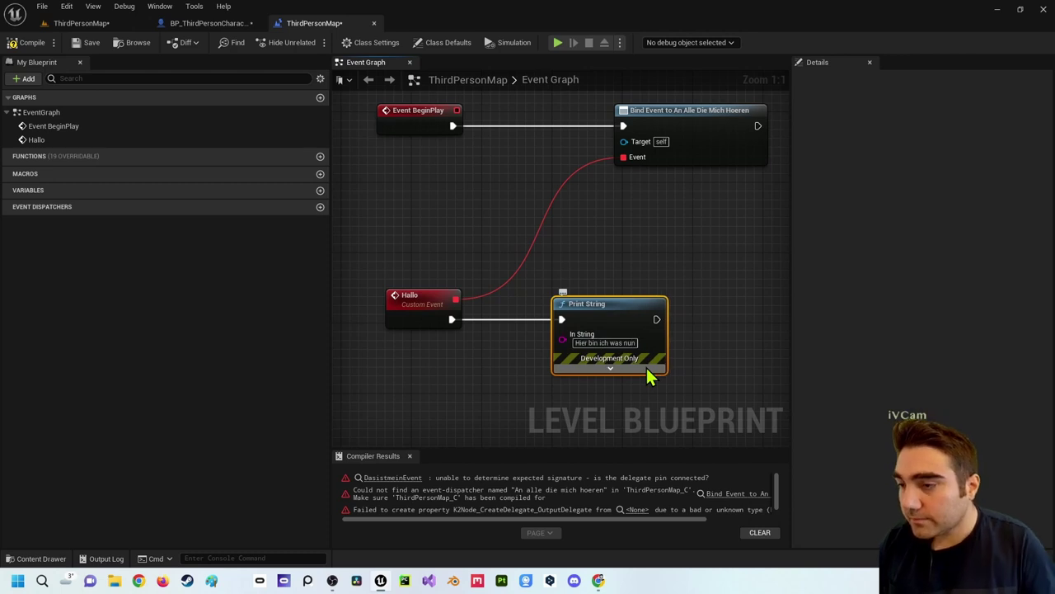
# Step: Compile the level blueprint and attempt to wire the Bind Event's Target input
pyautogui.click(18, 48)
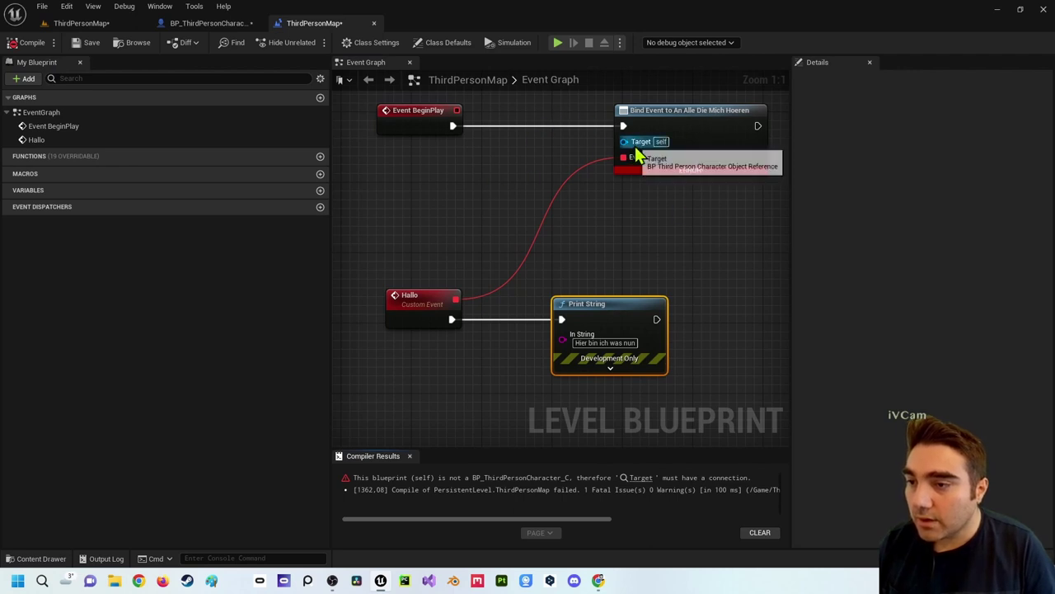
pyautogui.moveTo(624, 142)
pyautogui.mouseDown()
pyautogui.moveTo(600, 163)
pyautogui.moveTo(565, 169)
pyautogui.mouseUp()
pyautogui.click(297, 67)
# Step: Compare against the character blueprint, then move Event BeginPlay further left in the level blueprint
pyautogui.click(207, 23)
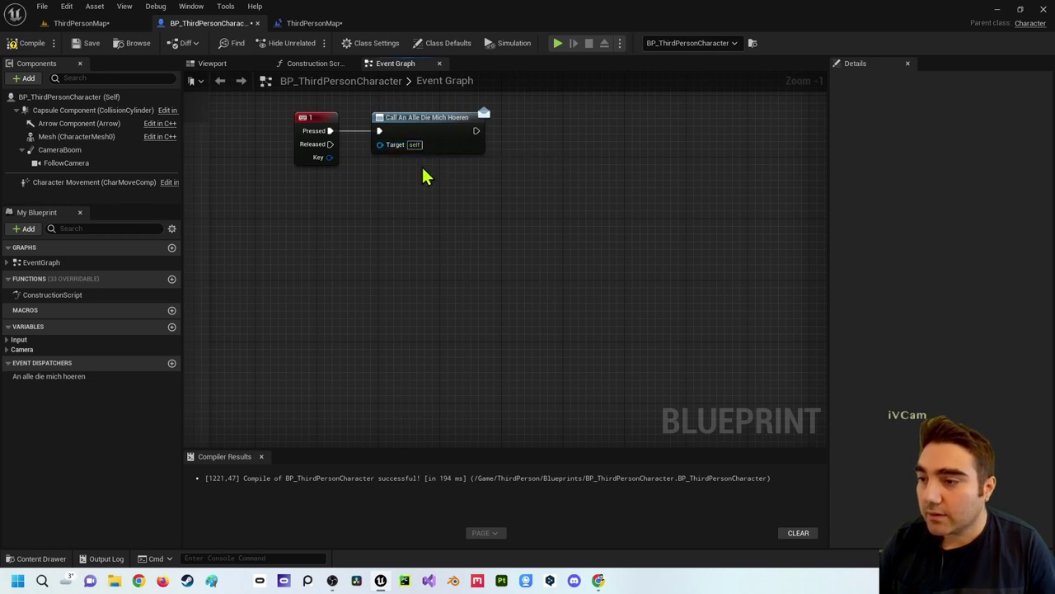
pyautogui.click(301, 28)
pyautogui.click(225, 27)
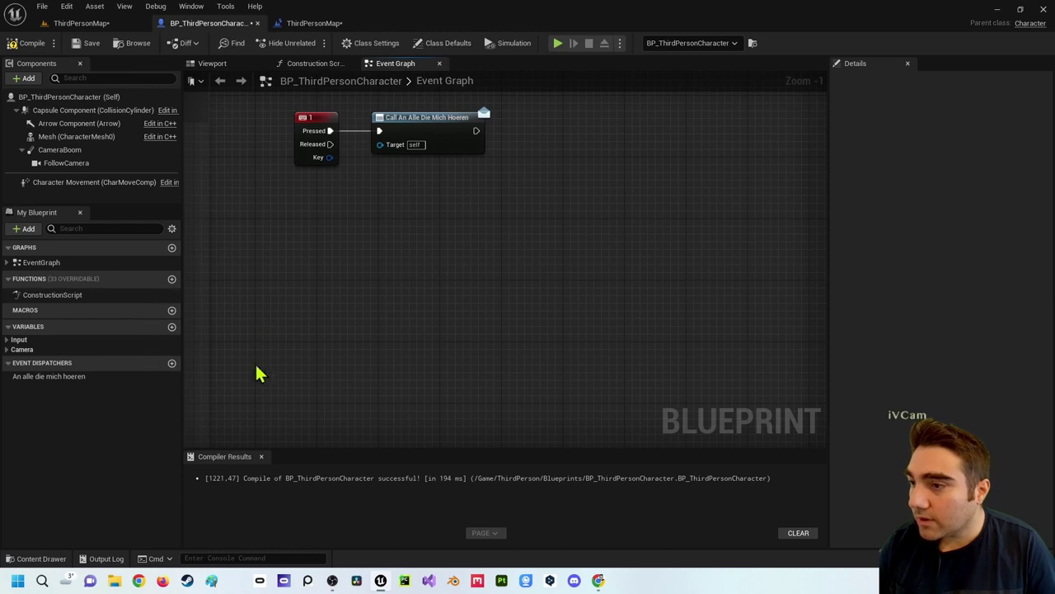
pyautogui.click(312, 23)
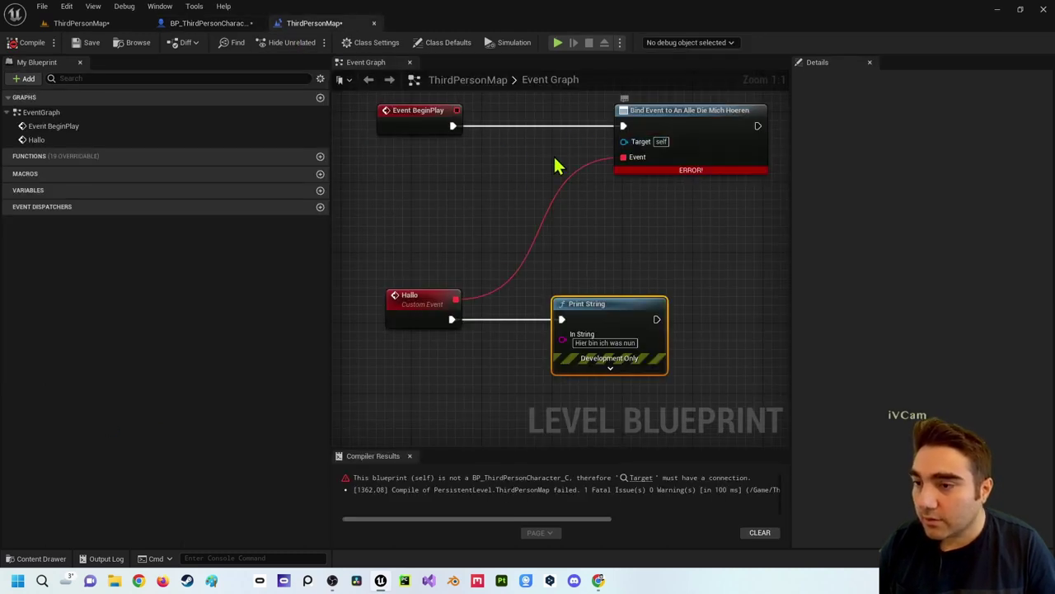
pyautogui.moveTo(556, 165); pyautogui.dragTo(607, 207, button='right')
pyautogui.scroll(-1, 577, 184)
pyautogui.moveTo(540, 147); pyautogui.dragTo(446, 154)
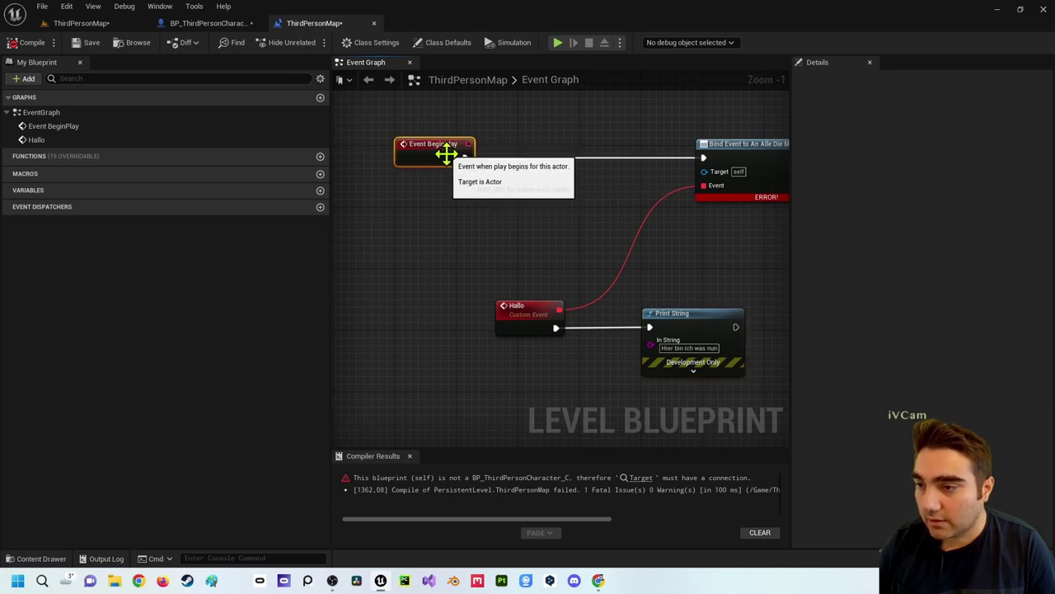
# Step: Add a Cast To BP_ThirdPersonCharacter after BeginPlay, feeding the Bind Event's Target
pyautogui.rightClick(456, 216)
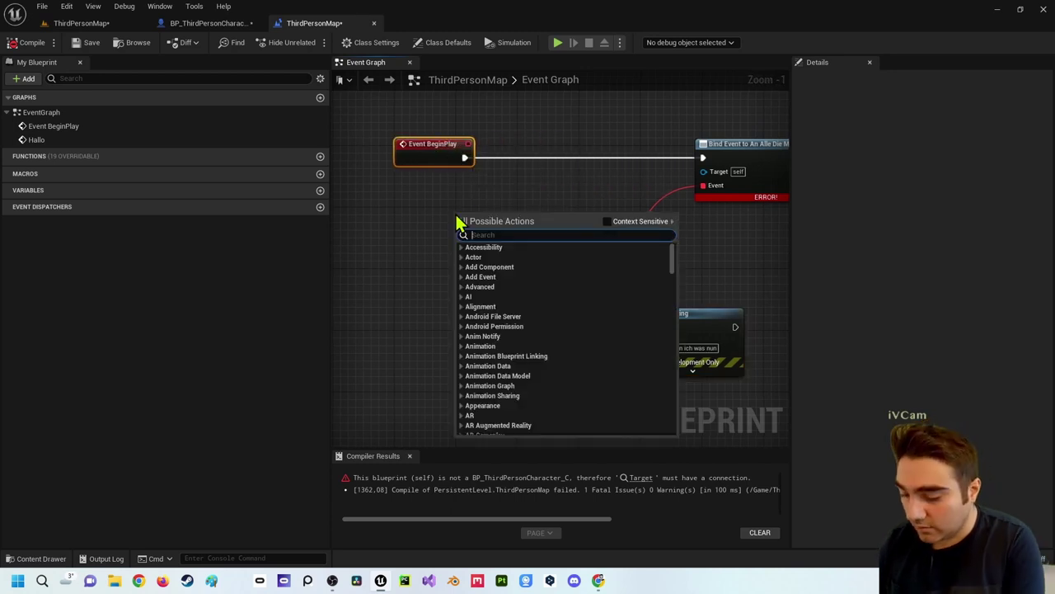
pyautogui.write('cas')
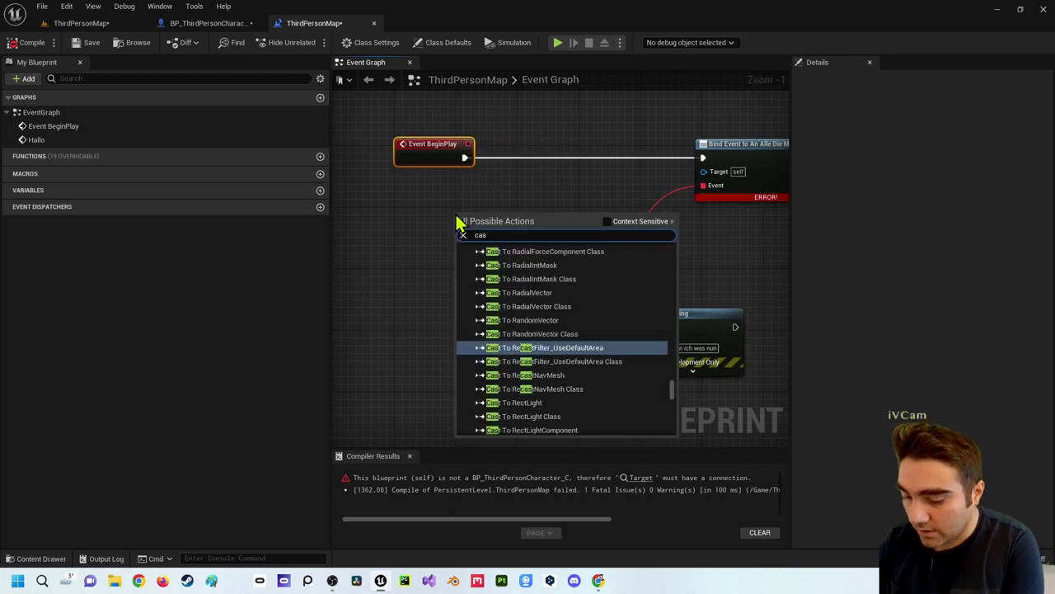
pyautogui.write('t to thir')
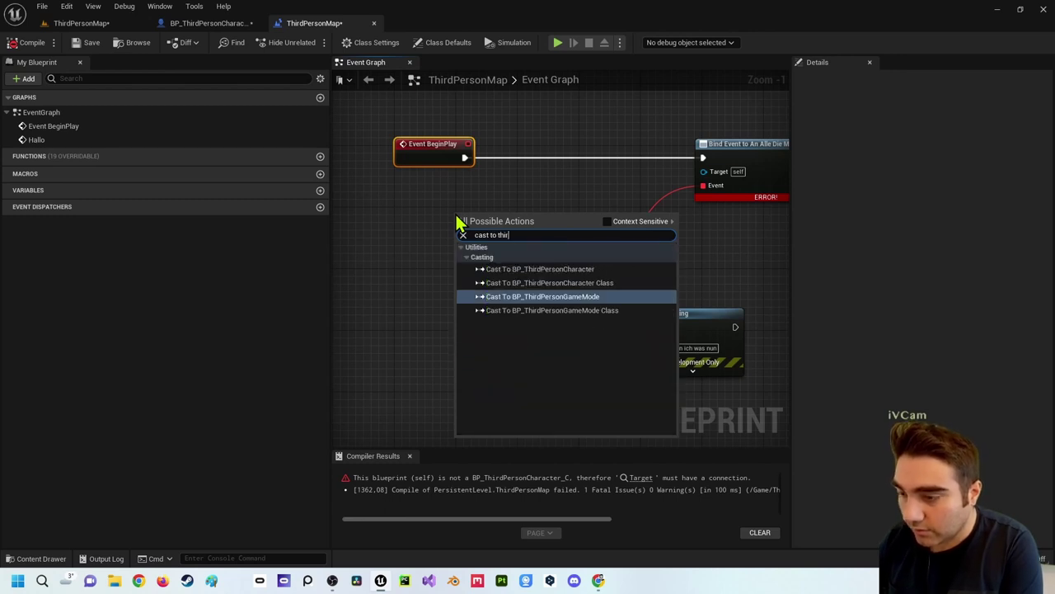
pyautogui.press('Up')
pyautogui.press('Up')
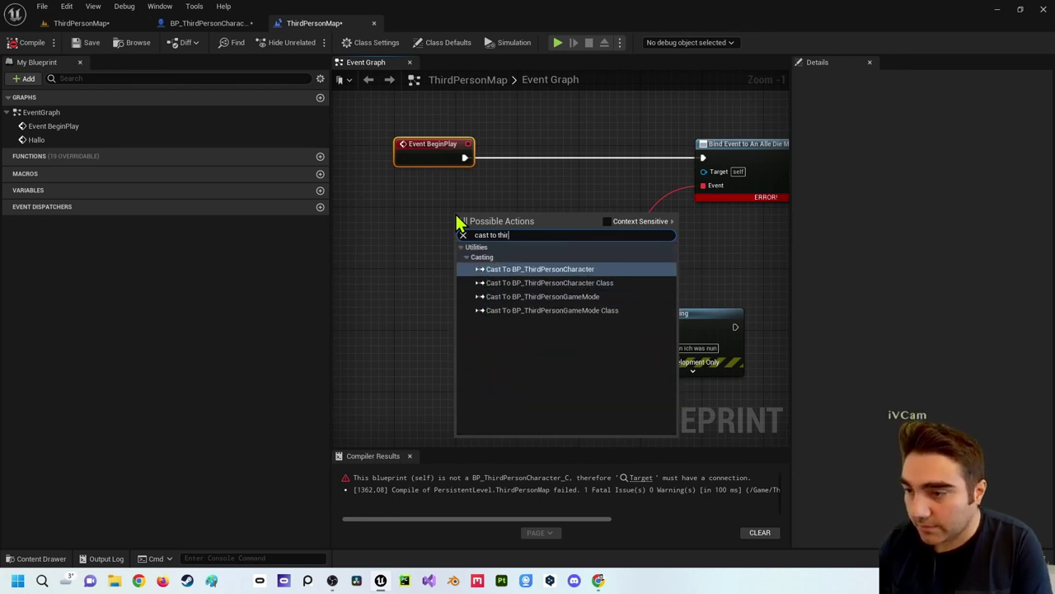
pyautogui.press('Return')
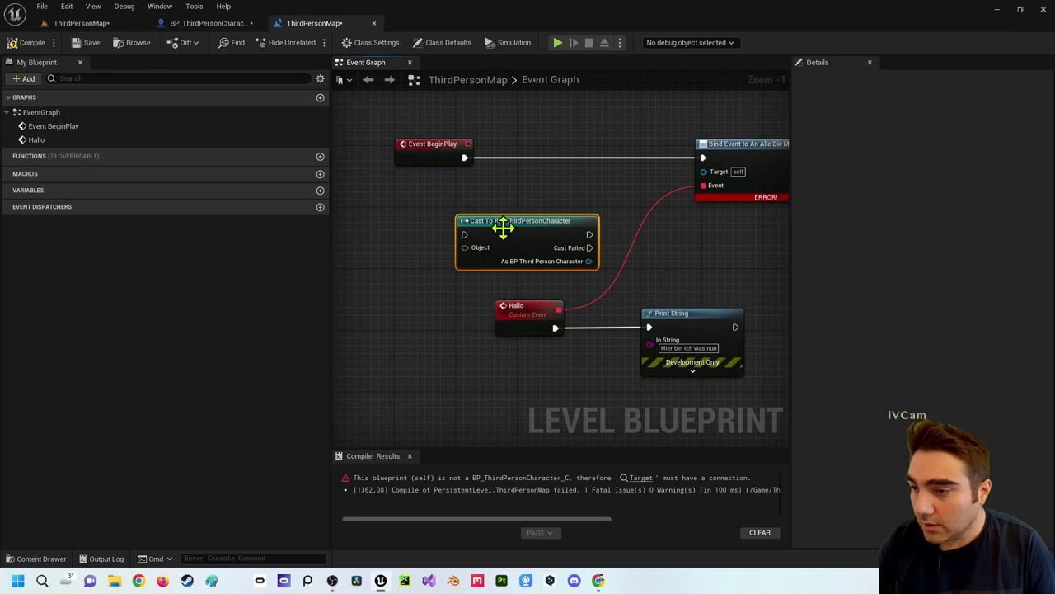
pyautogui.moveTo(534, 226); pyautogui.dragTo(574, 152)
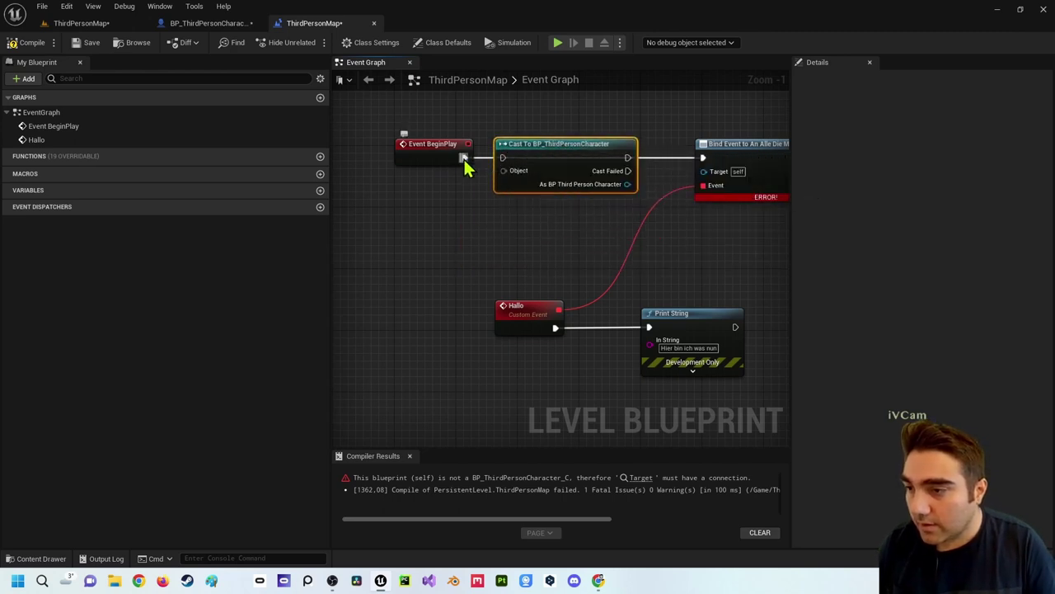
pyautogui.moveTo(464, 158); pyautogui.dragTo(697, 167)
pyautogui.moveTo(627, 183); pyautogui.dragTo(707, 175)
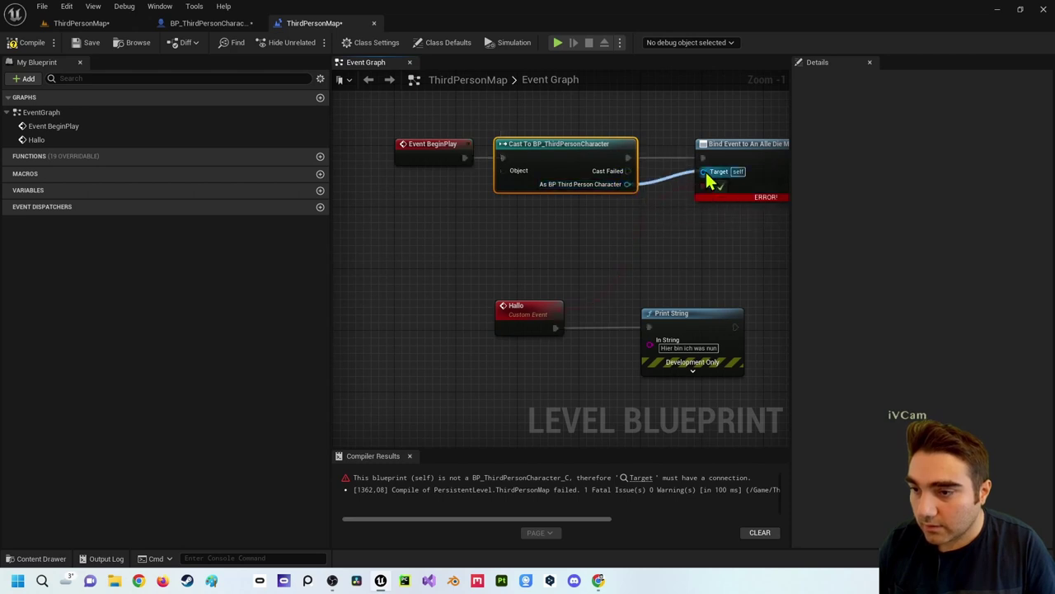
# Step: Feed a Get Player Character node into the cast's Object input
pyautogui.moveTo(523, 224); pyautogui.dragTo(585, 189, button='right')
pyautogui.moveTo(597, 145); pyautogui.dragTo(489, 233)
pyautogui.write('getplaye')
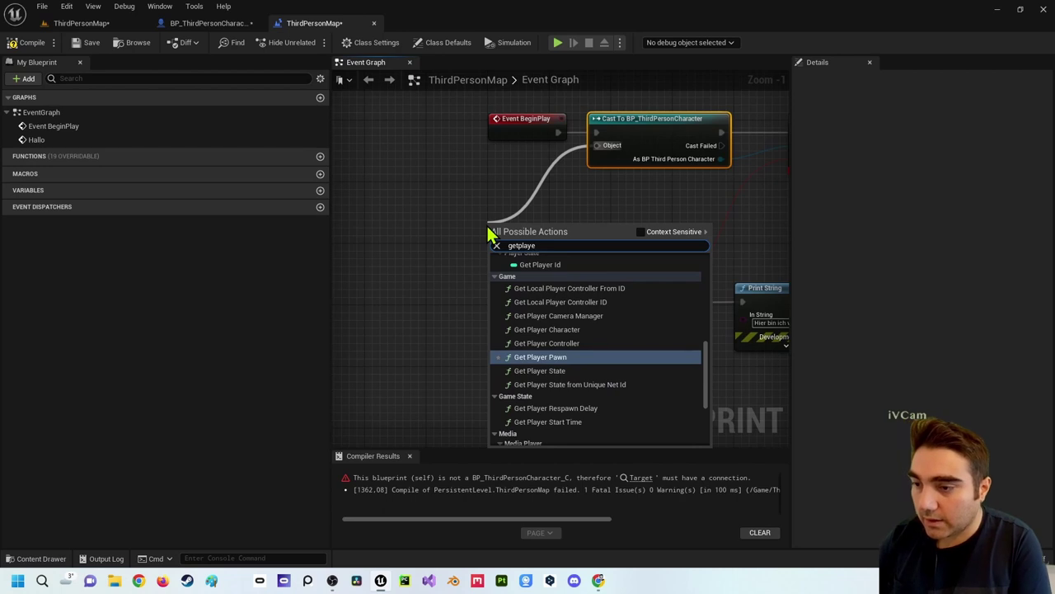
pyautogui.press('Up')
pyautogui.press('Up')
pyautogui.press('Return')
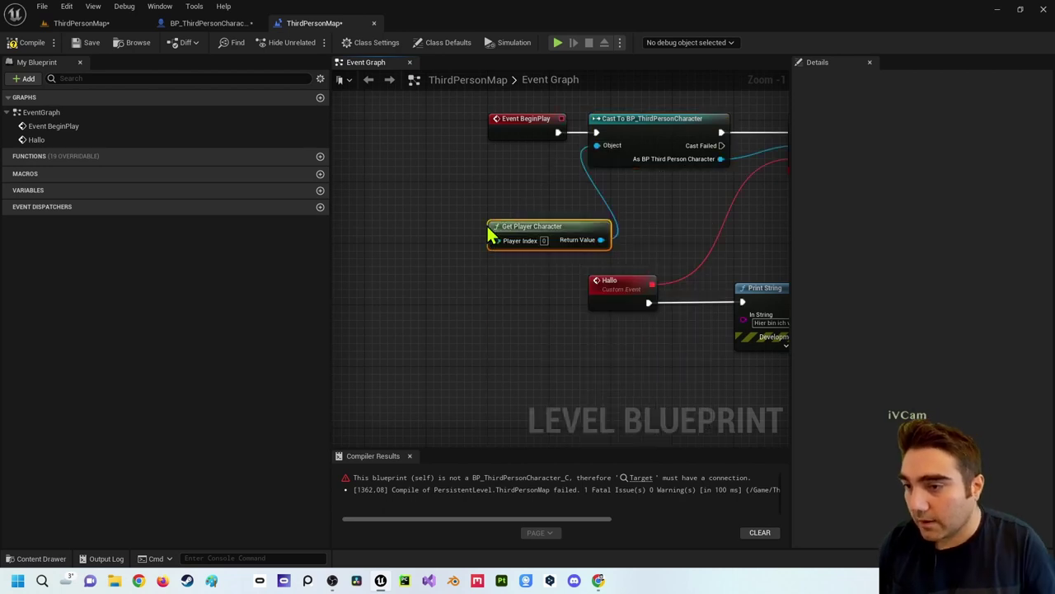
pyautogui.moveTo(522, 226); pyautogui.dragTo(476, 165)
# Step: Compile the ThirdPersonMap level blueprint without errors and review the character blueprint graph
pyautogui.click(575, 235)
pyautogui.scroll(-2, 600, 278)
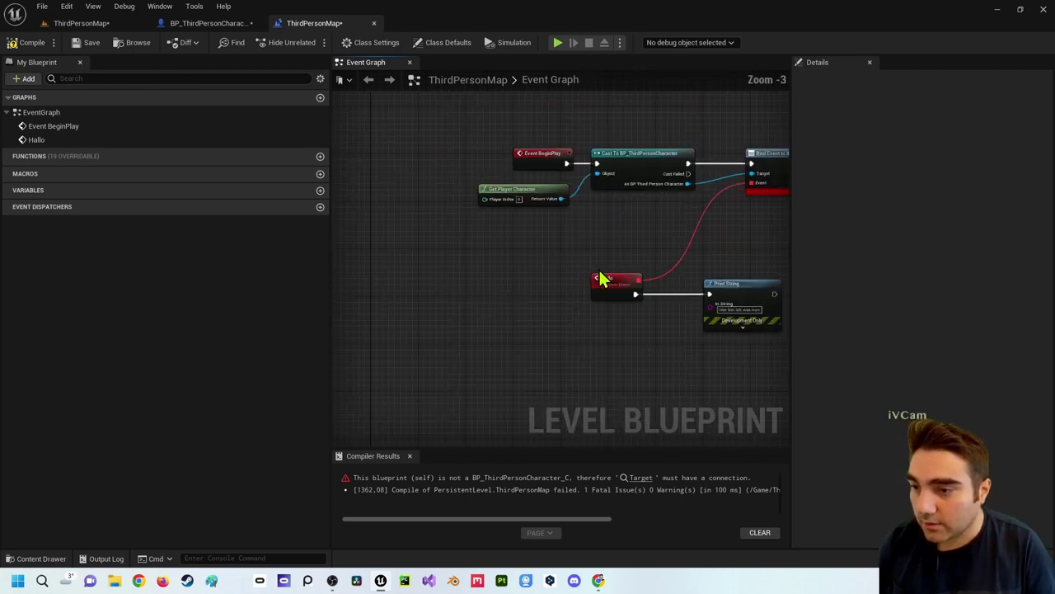
pyautogui.moveTo(461, 260); pyautogui.dragTo(528, 219, button='right')
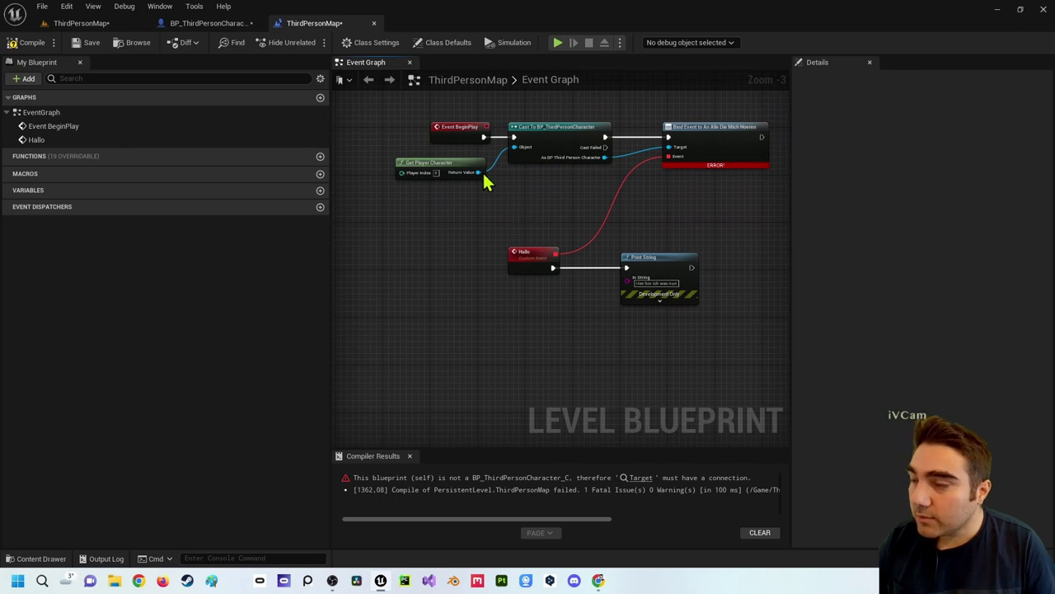
pyautogui.click(21, 48)
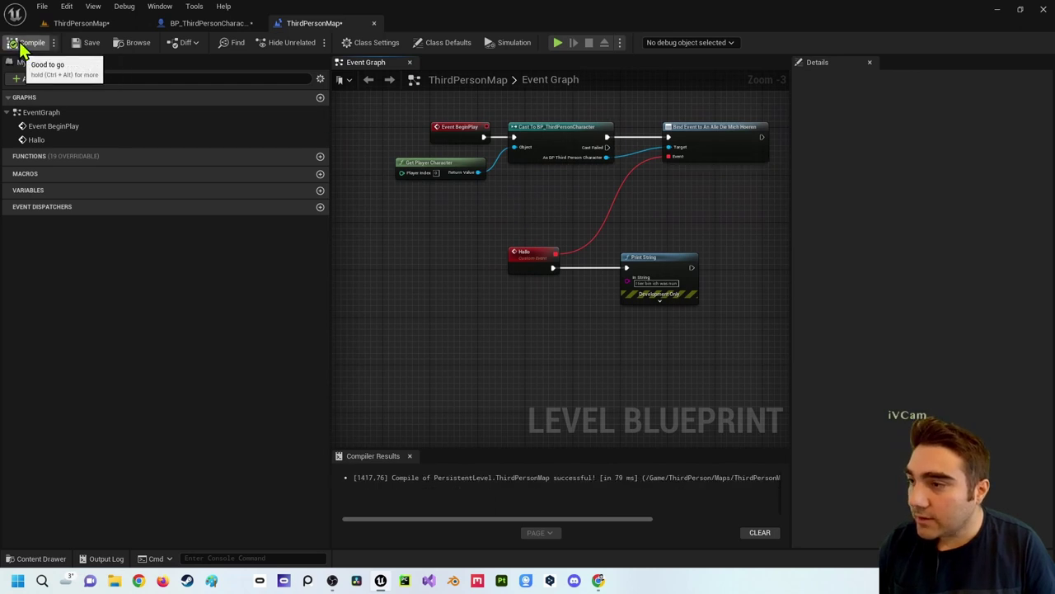
pyautogui.click(202, 24)
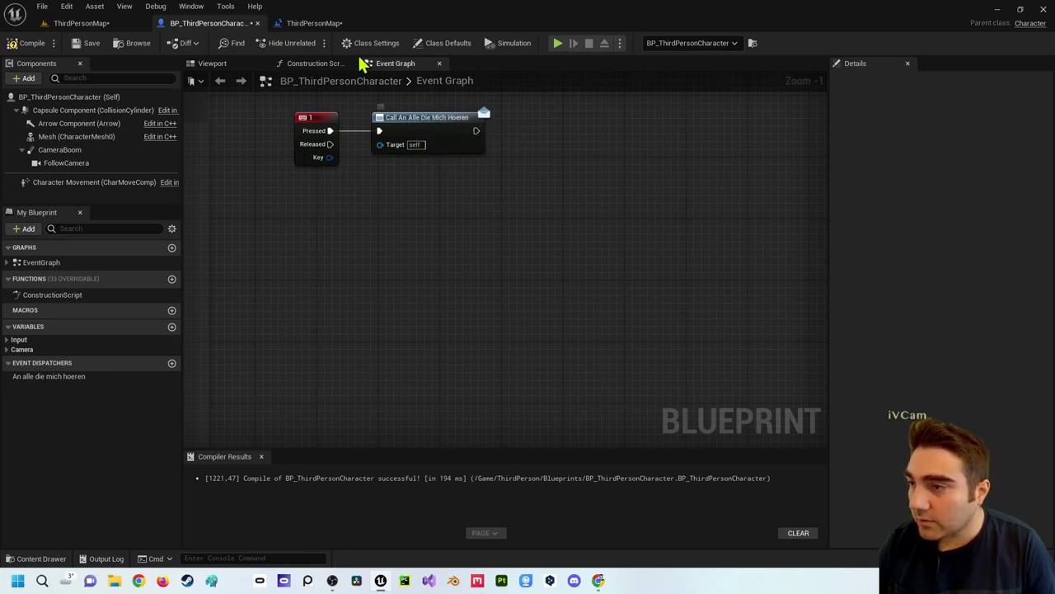
pyautogui.click(316, 25)
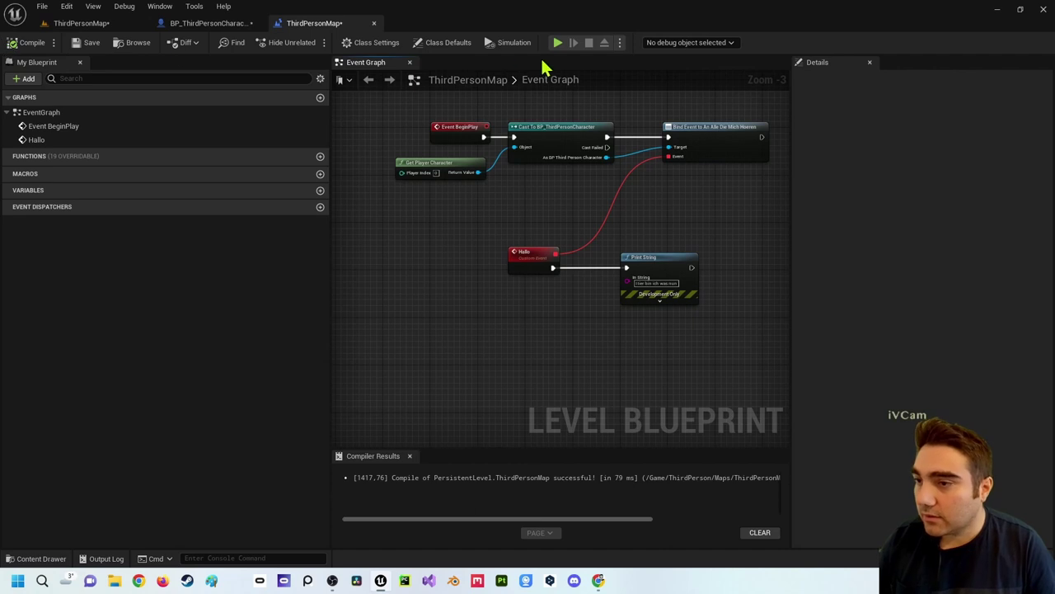
pyautogui.click(556, 45)
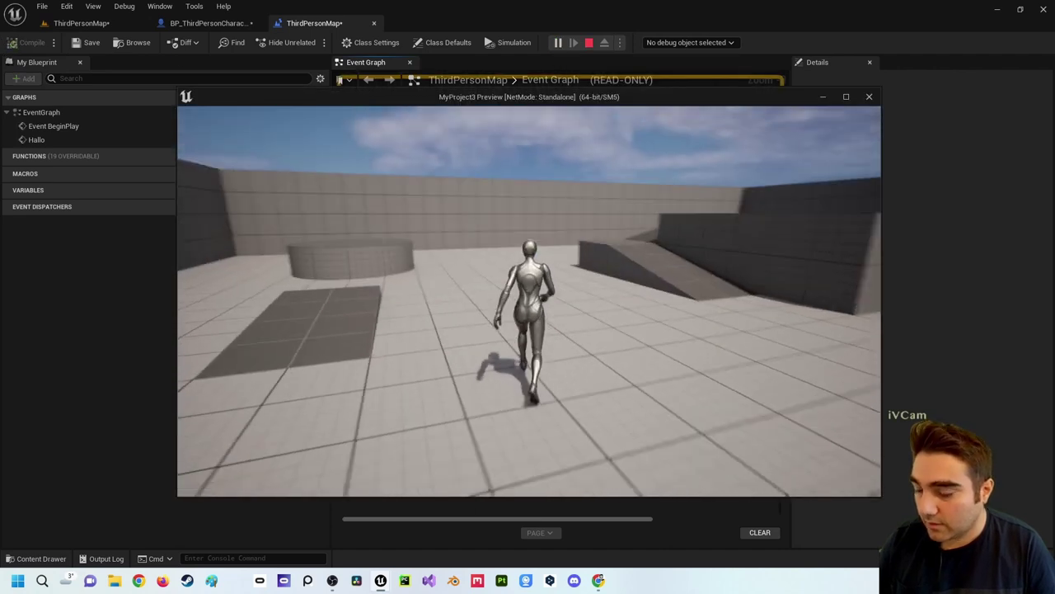
pyautogui.press('w')
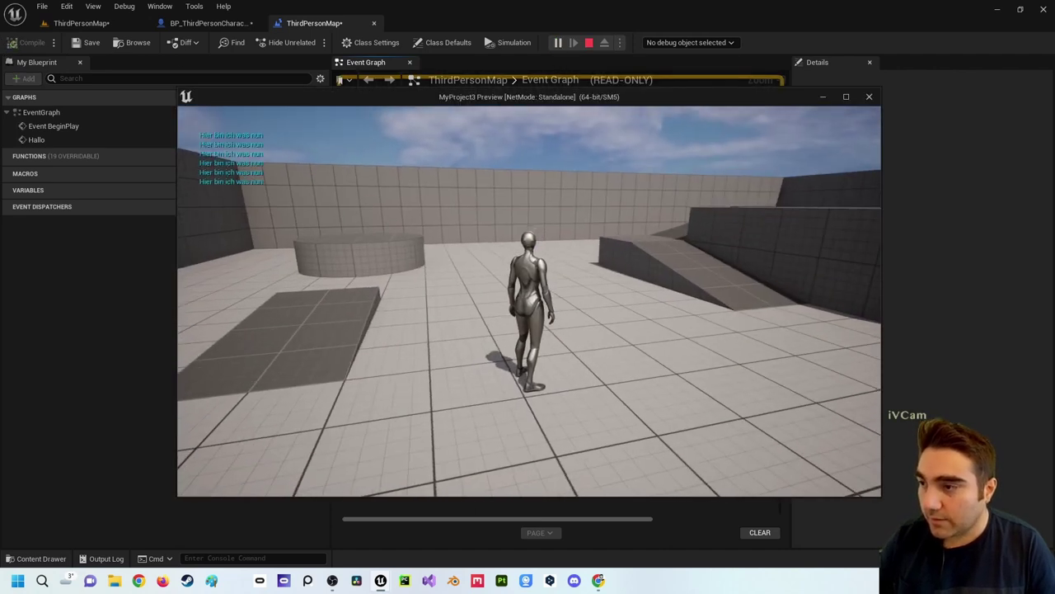
pyautogui.press('Escape')
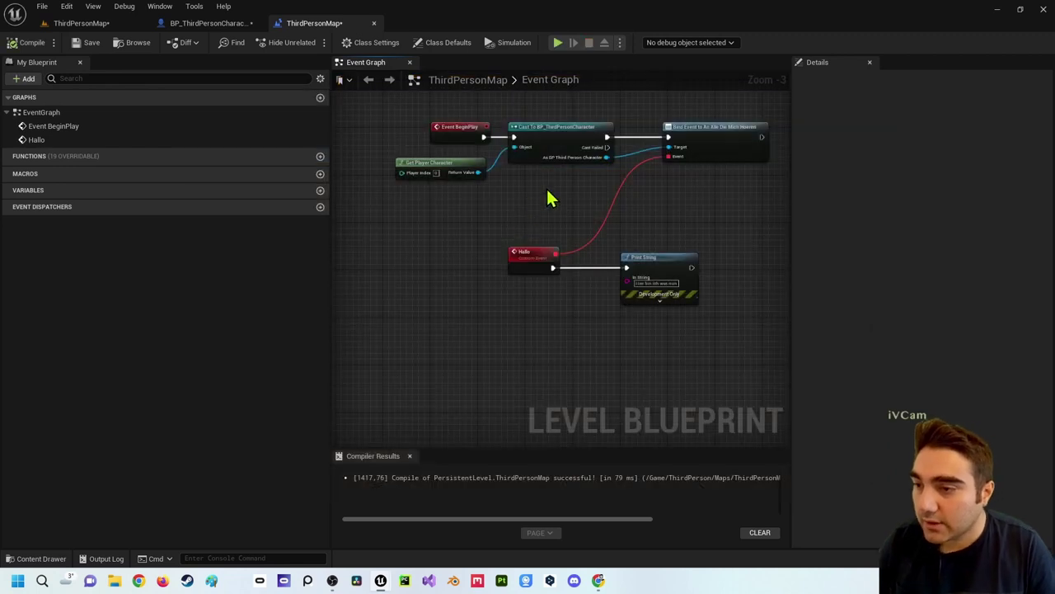
pyautogui.scroll(2, 549, 198)
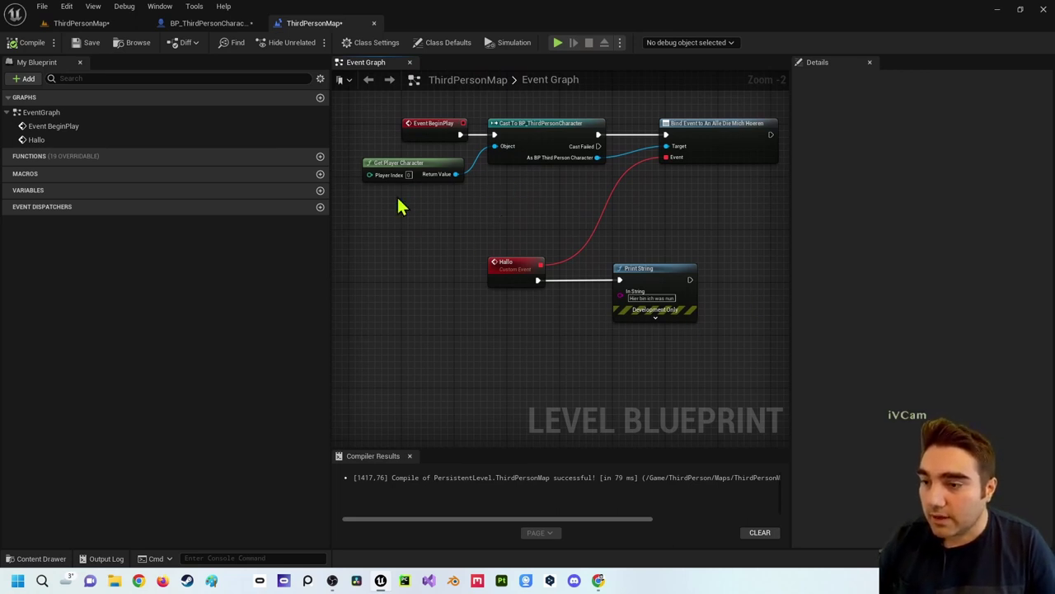
# Step: Check the blueprint tabs, then return to the ThirdPersonMap viewport facing empty floor
pyautogui.click(182, 25)
pyautogui.click(91, 23)
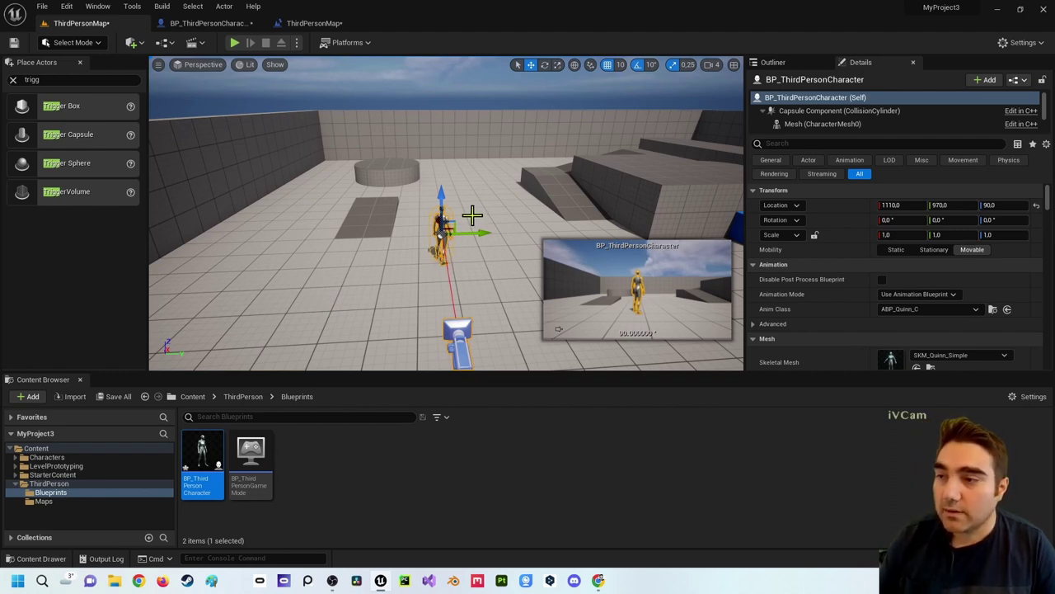
pyautogui.click(303, 25)
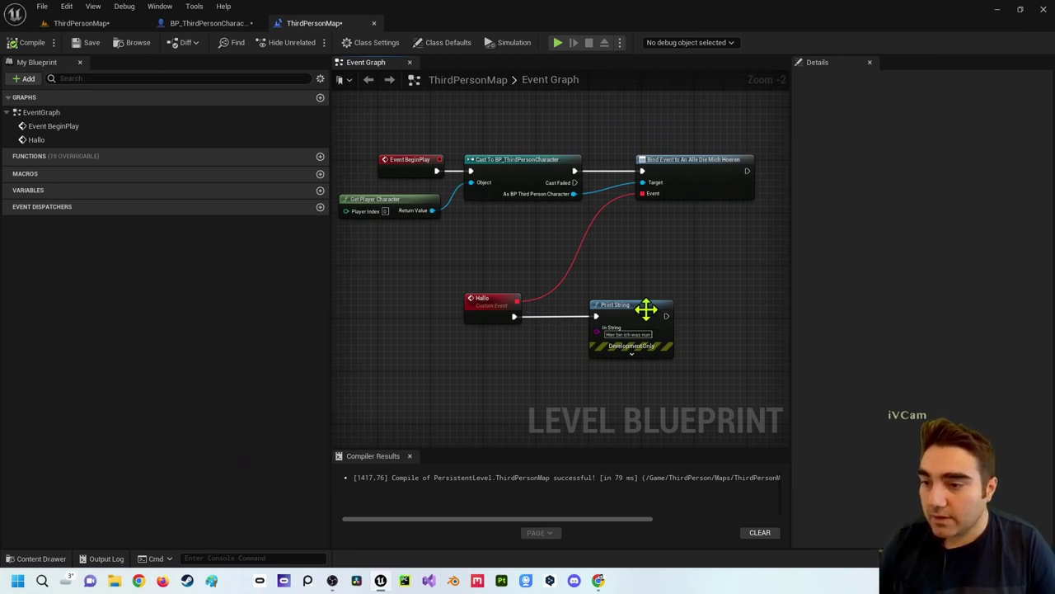
pyautogui.click(116, 26)
pyautogui.moveTo(494, 172); pyautogui.dragTo(330, 173, button='right')
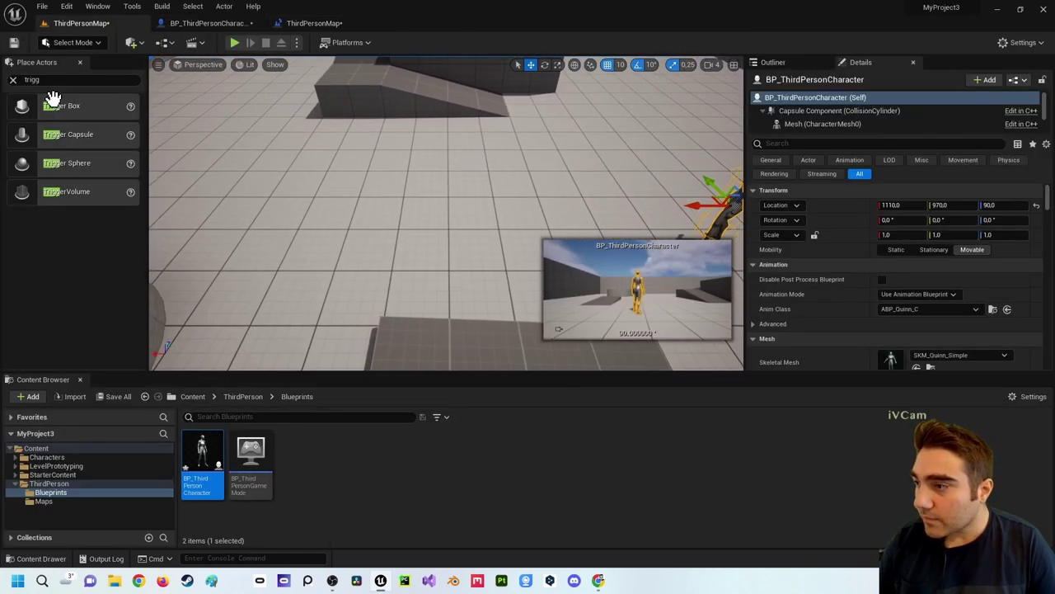
# Step: Place a Cube from Shapes and a Point Light on top of it, then select both
pyautogui.click(12, 80)
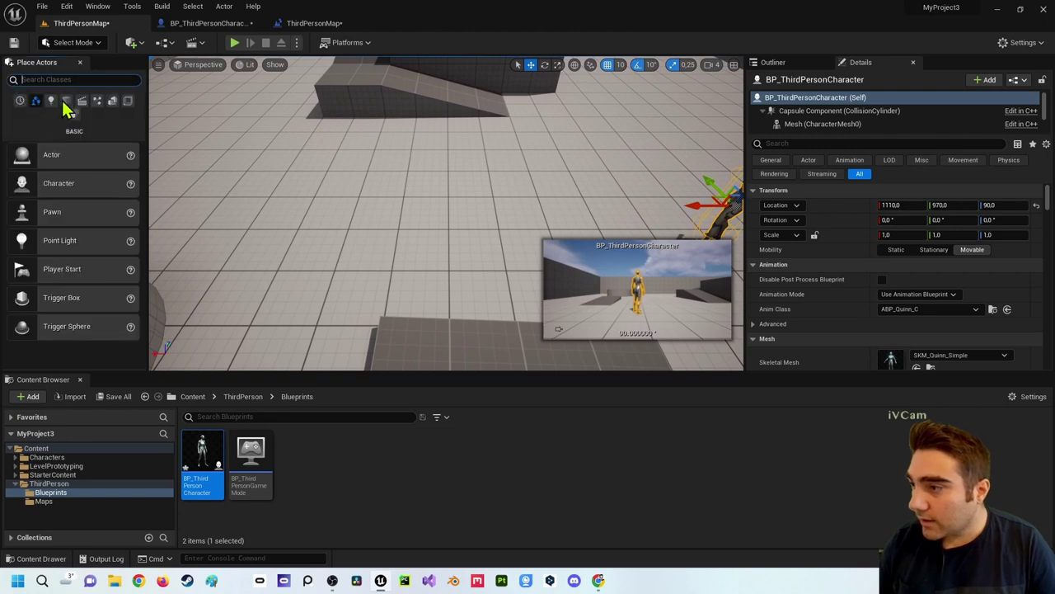
pyautogui.click(66, 100)
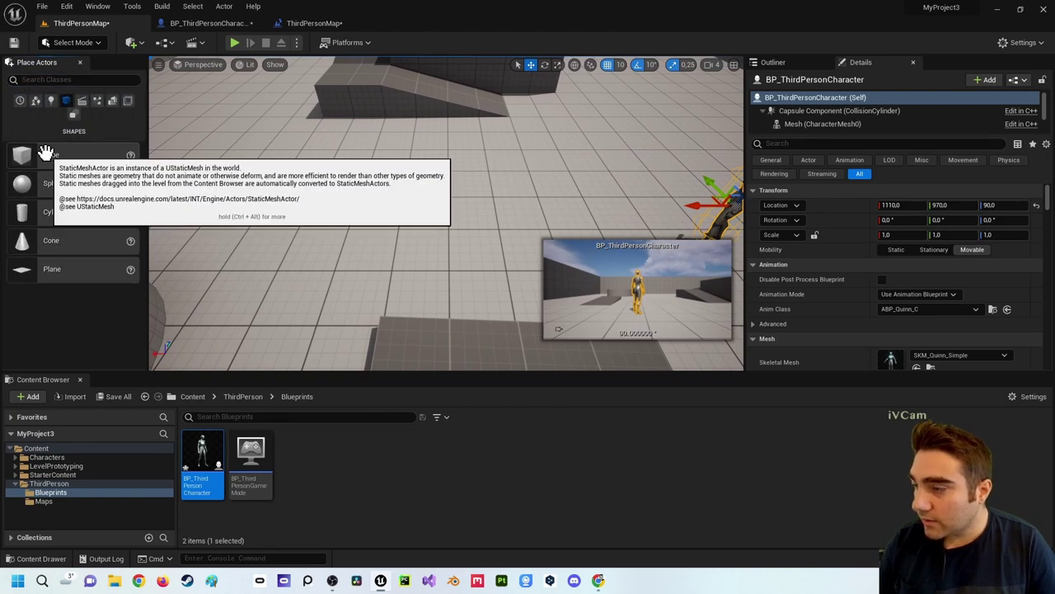
pyautogui.moveTo(46, 154); pyautogui.dragTo(287, 186)
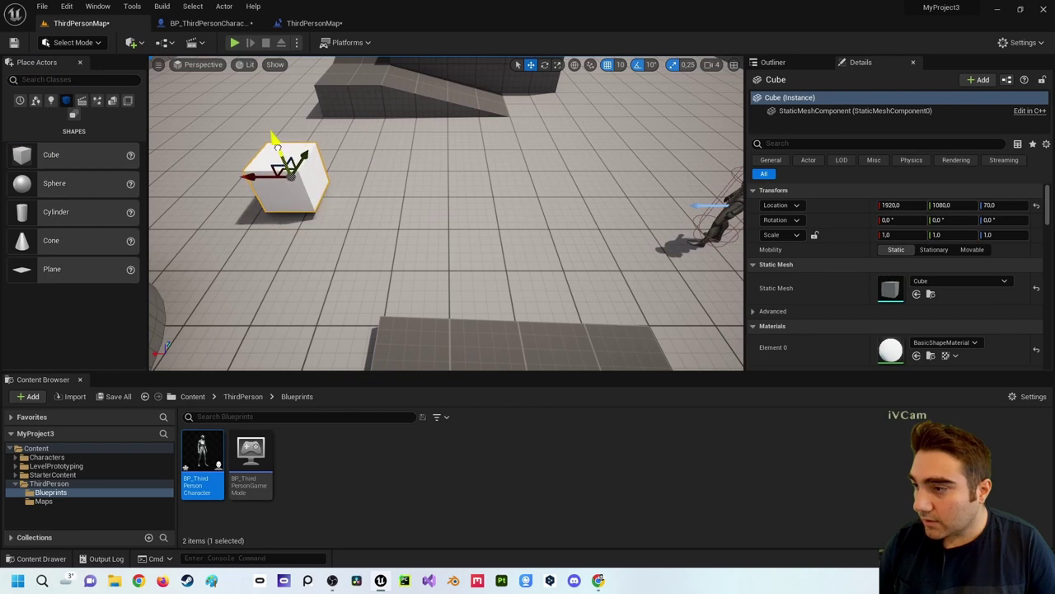
pyautogui.click(50, 101)
pyautogui.moveTo(49, 183); pyautogui.dragTo(255, 176)
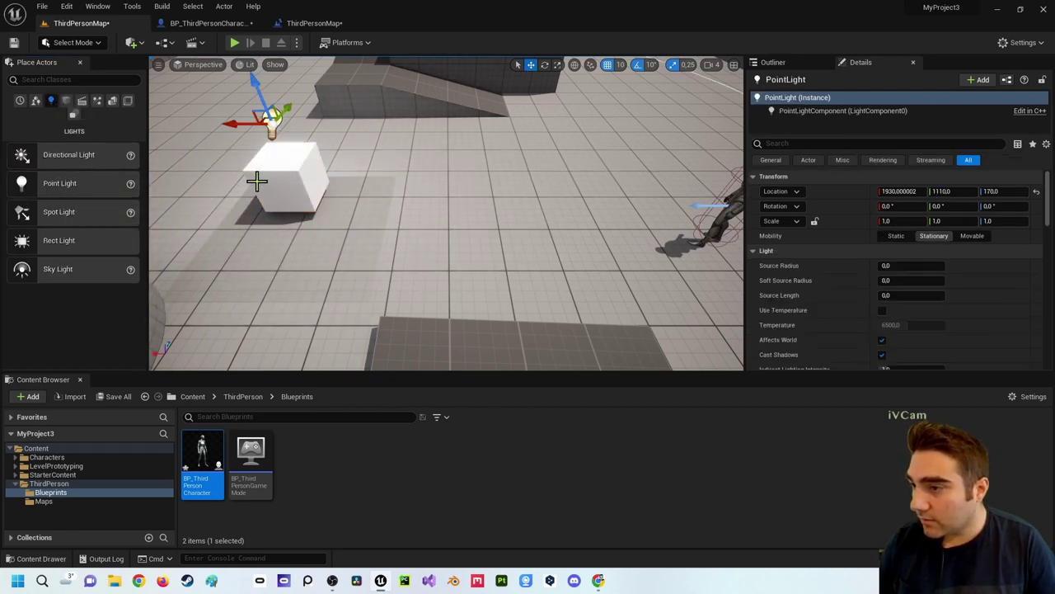
pyautogui.press('f')
pyautogui.moveTo(421, 247); pyautogui.dragTo(425, 244, button='right')
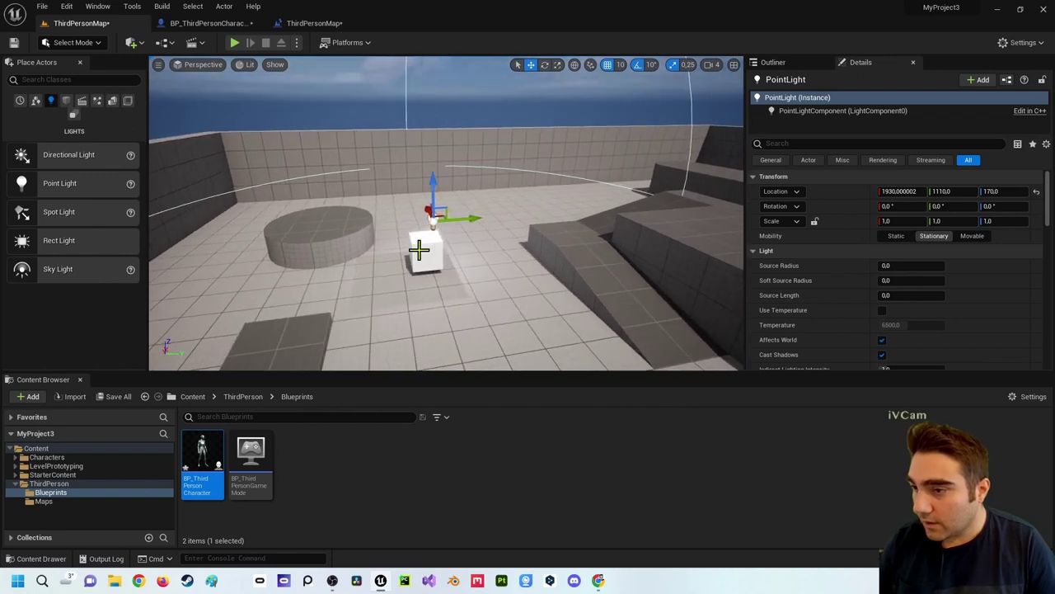
pyautogui.click(429, 239)
pyautogui.keyDown('ctrl'); pyautogui.click(433, 219); pyautogui.keyUp('ctrl')
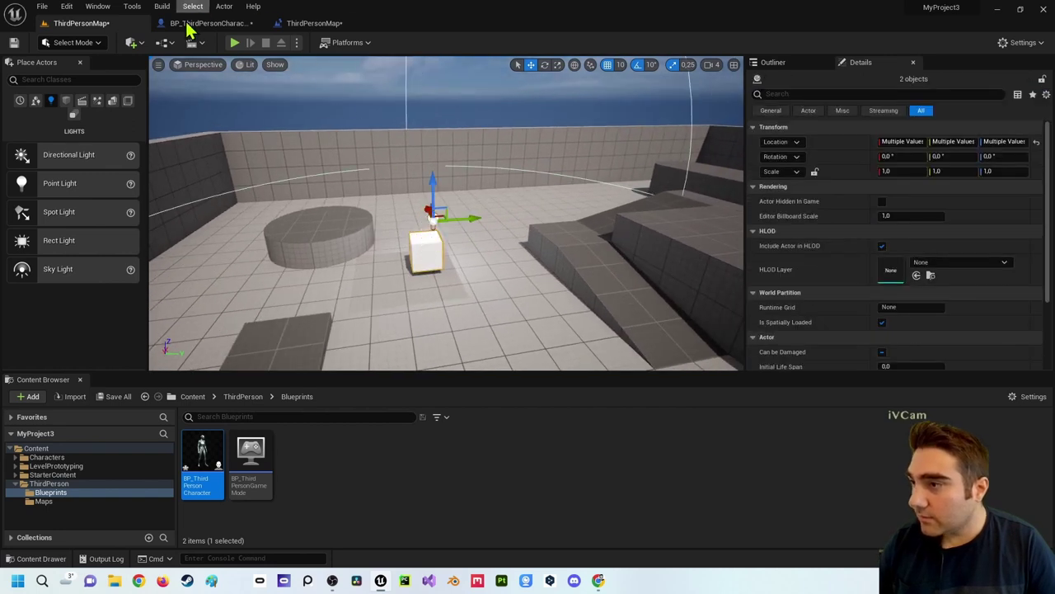
# Step: Convert the selected cube and light into a Harvest Components blueprint named BP_Licht
pyautogui.click(164, 43)
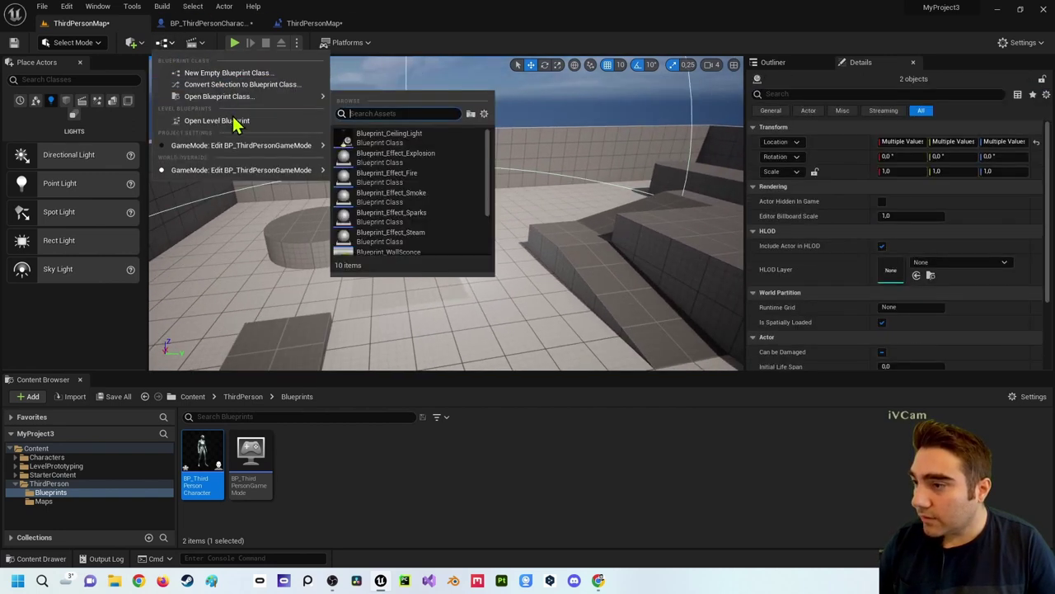
pyautogui.click(235, 84)
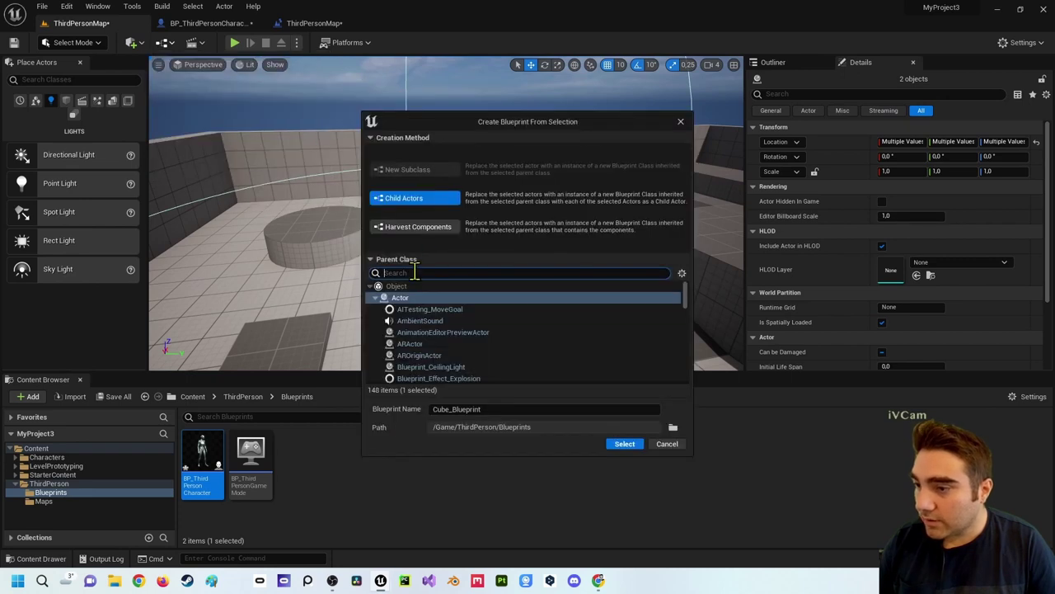
pyautogui.click(416, 226)
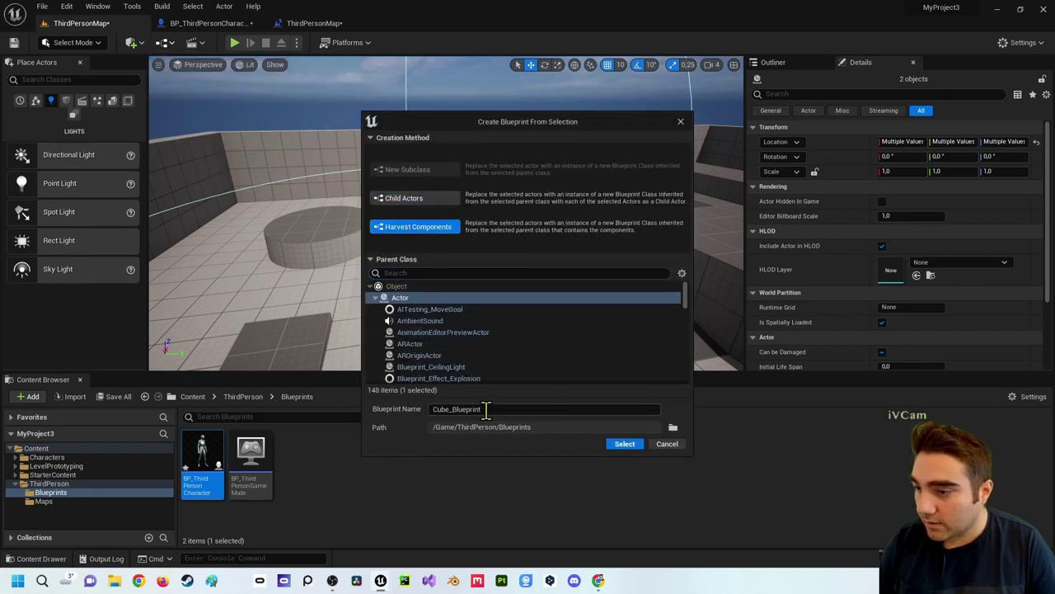
pyautogui.write('BP')
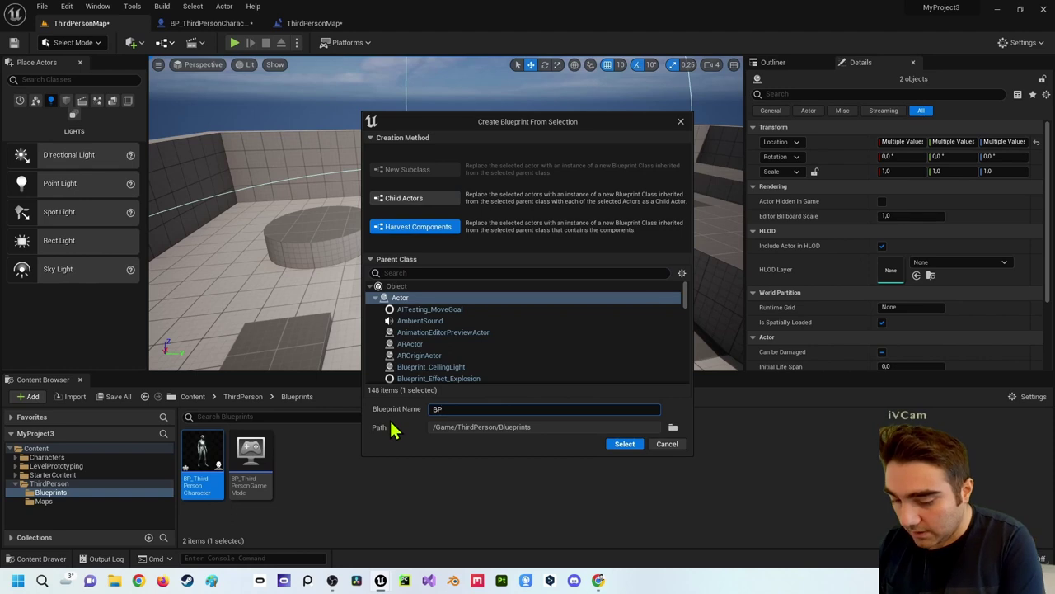
pyautogui.write('_Licht')
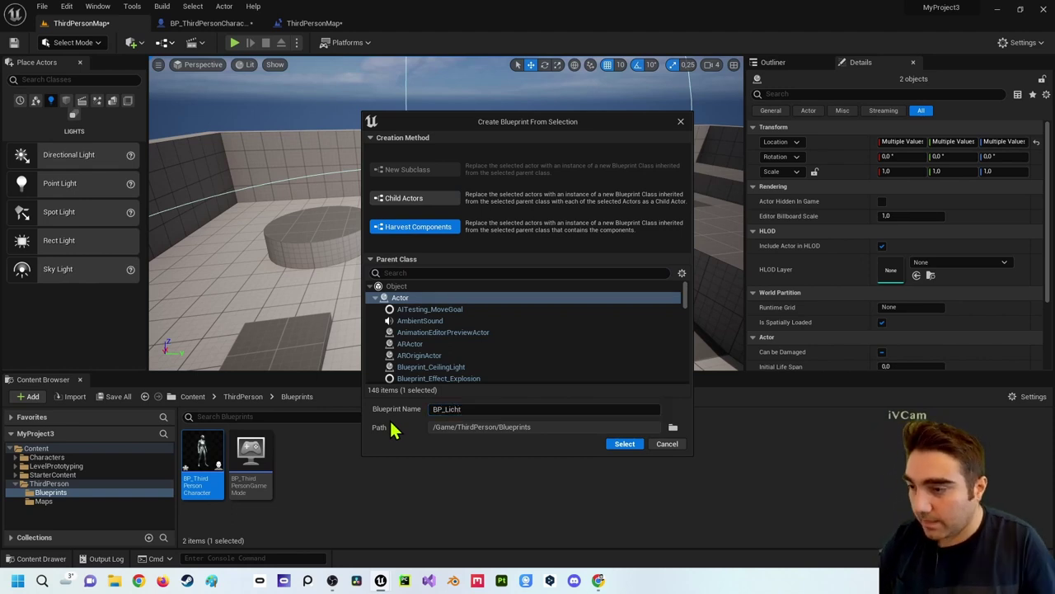
pyautogui.click(626, 443)
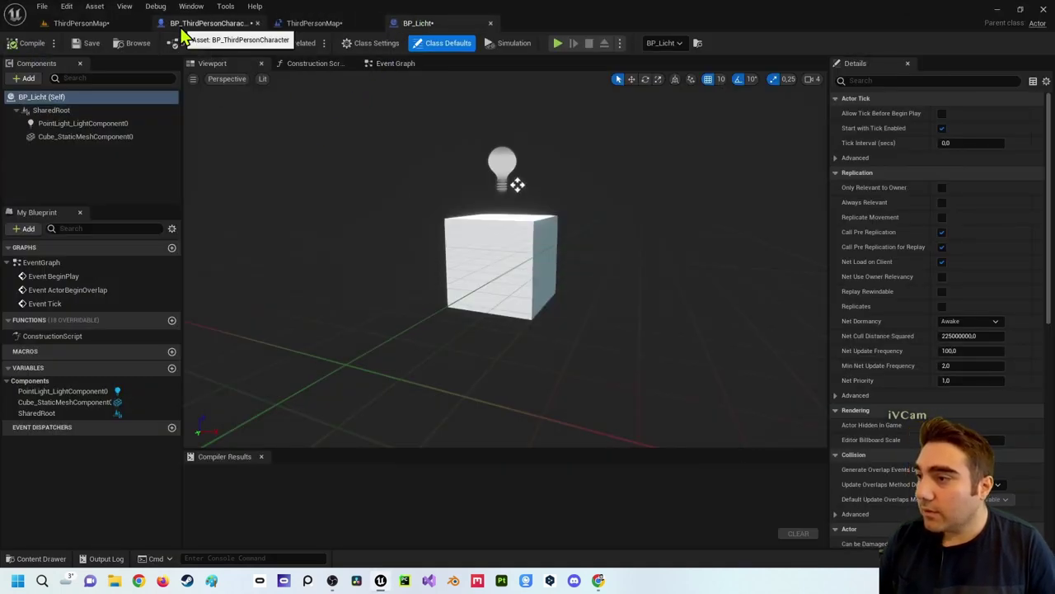
# Step: Review the BP_ThirdPersonCharacter dispatcher call, then show BP_Licht's Event Graph
pyautogui.click(206, 24)
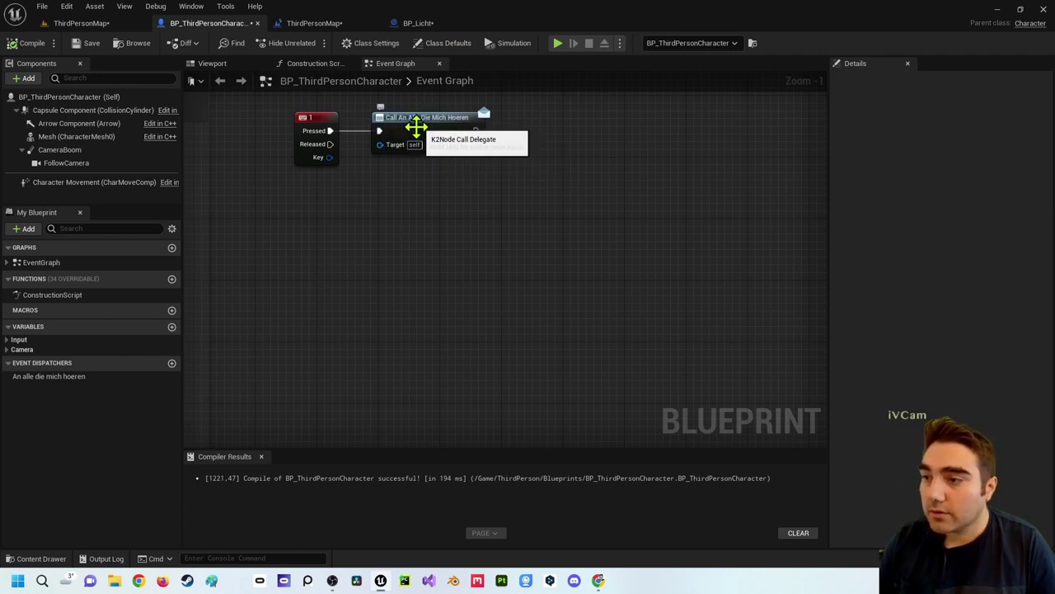
pyautogui.click(410, 25)
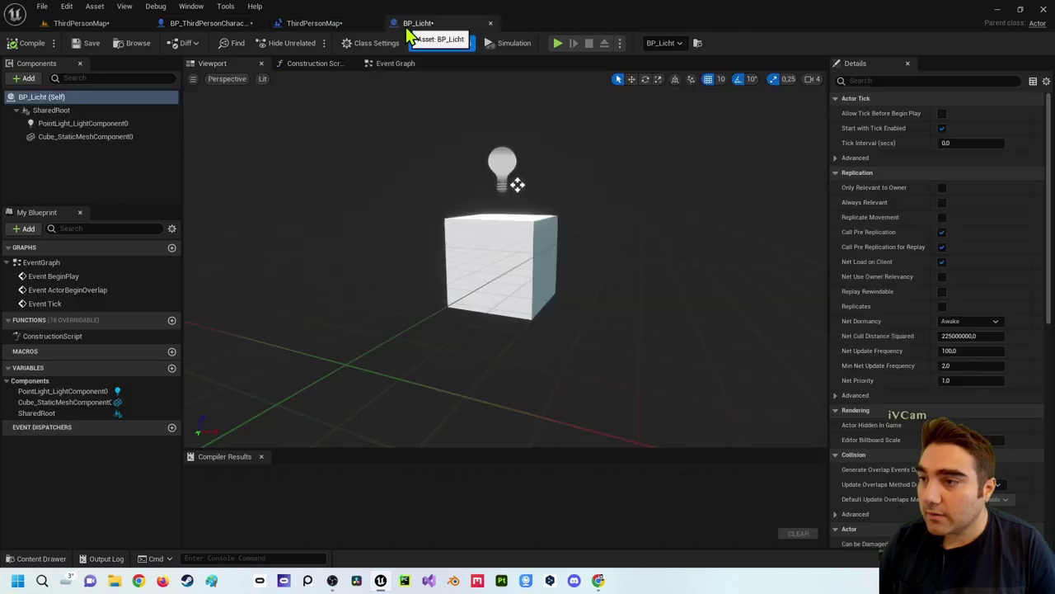
pyautogui.click(394, 73)
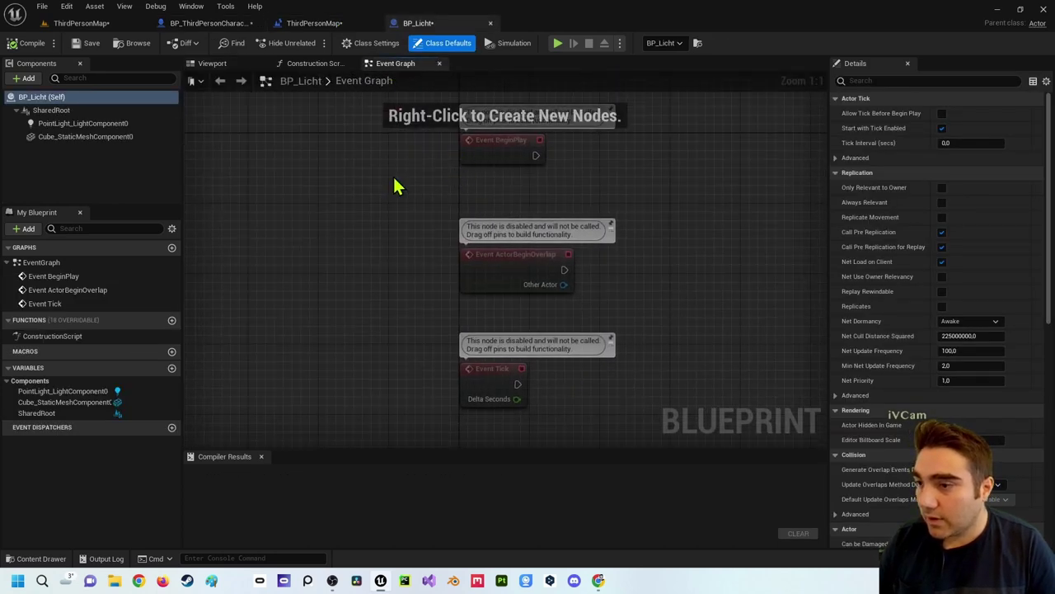
# Step: Delete the three default event nodes and search all actions for the An Alle dispatcher
pyautogui.moveTo(394, 144); pyautogui.dragTo(563, 412)
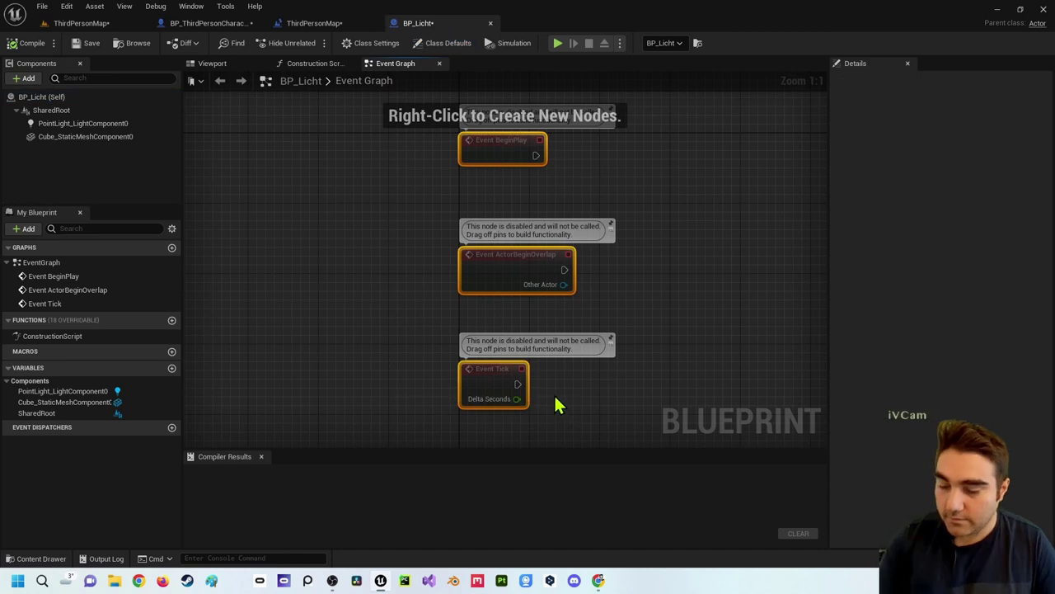
pyautogui.press('Delete')
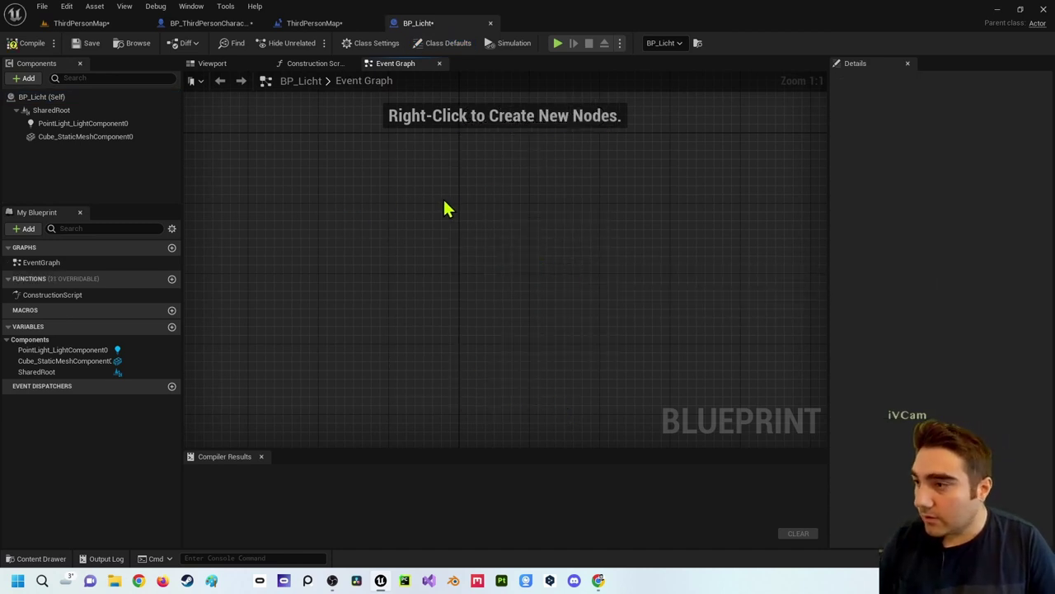
pyautogui.rightClick(452, 201)
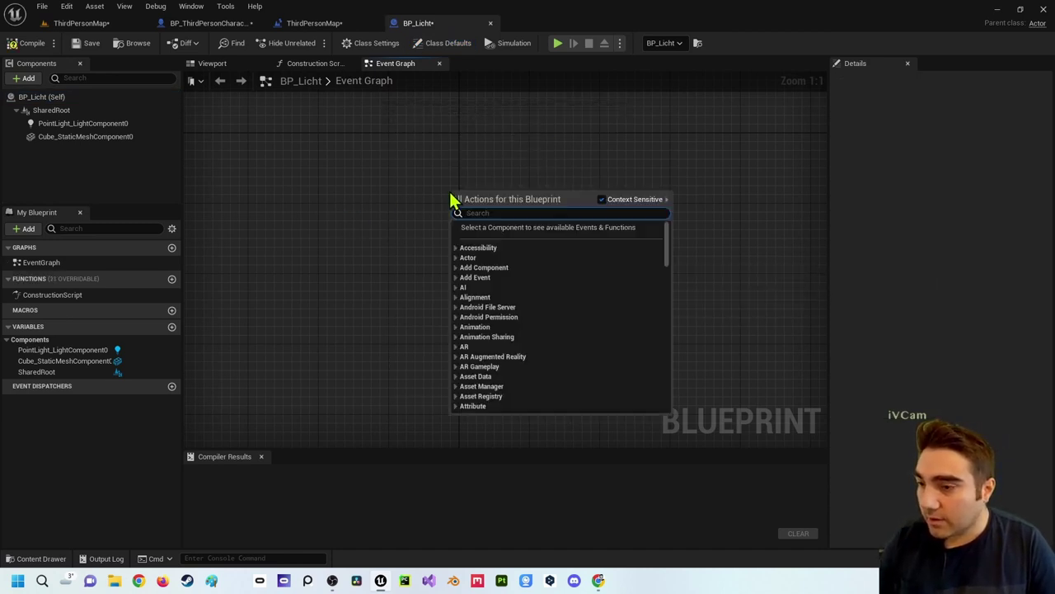
pyautogui.click(602, 200)
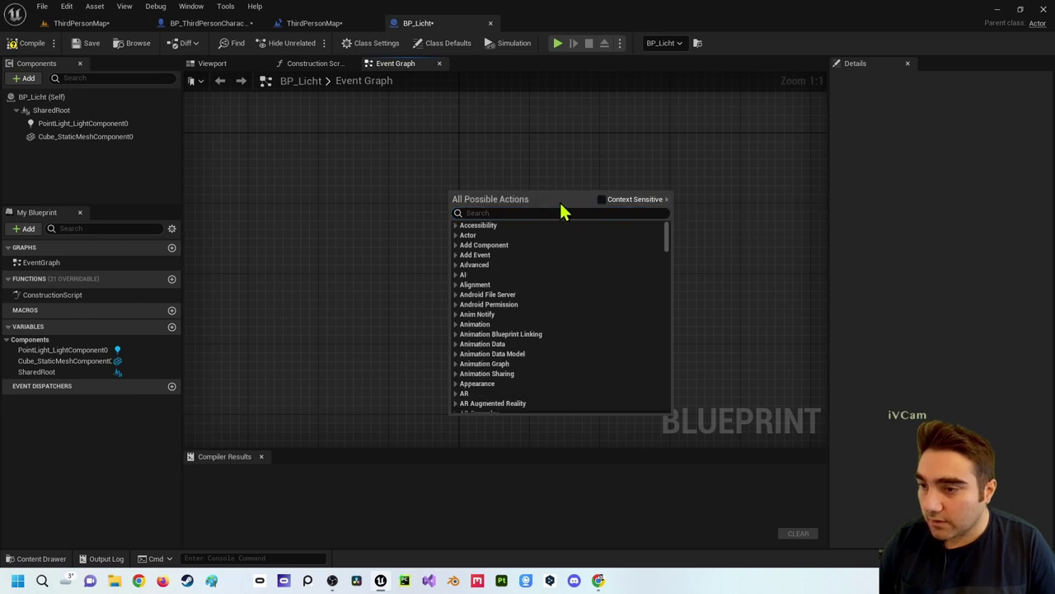
pyautogui.click(522, 213)
pyautogui.write('An')
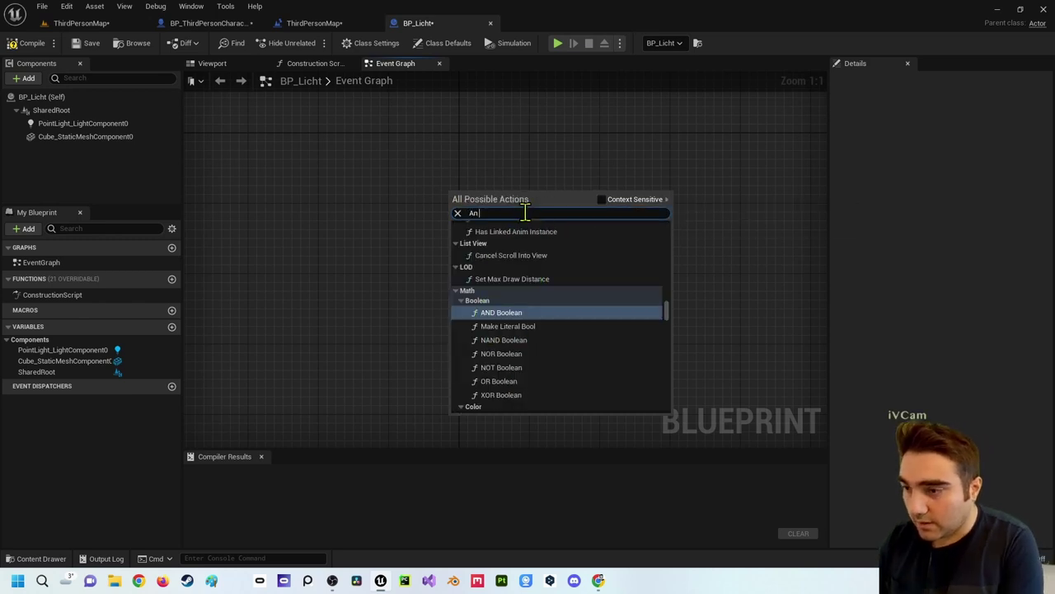
pyautogui.write(' alled')
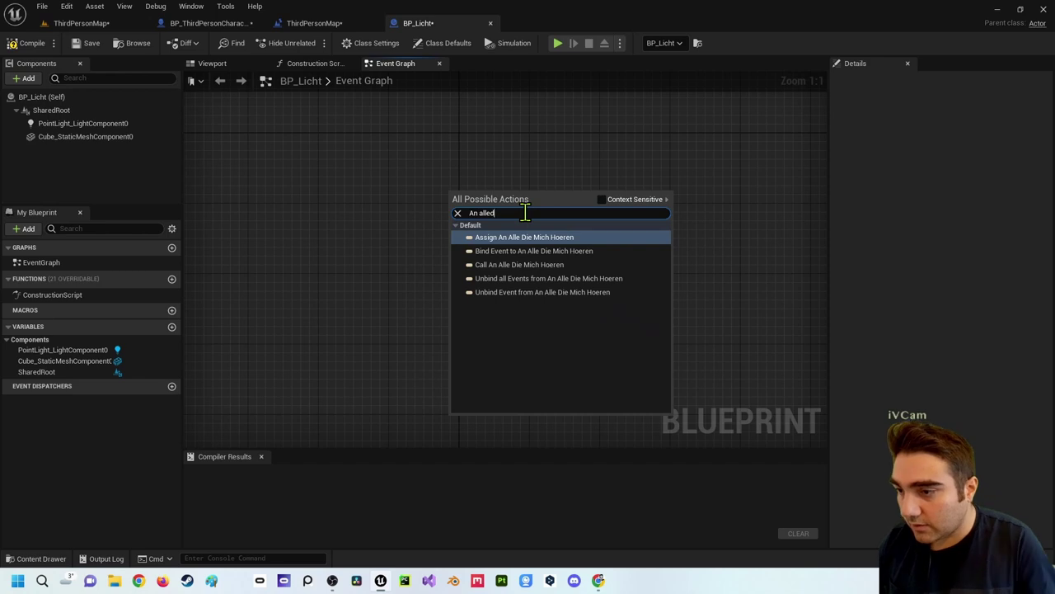
# Step: Add a Bind Event to An Alle Die Mich Hoeren, triggered by Event BeginPlay
pyautogui.click(545, 252)
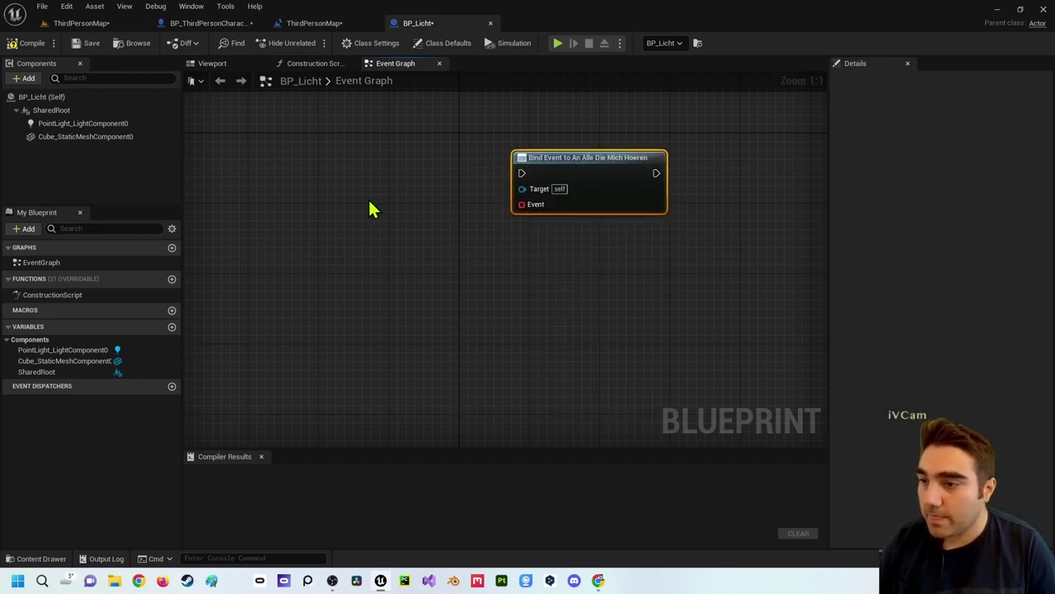
pyautogui.rightClick(321, 169)
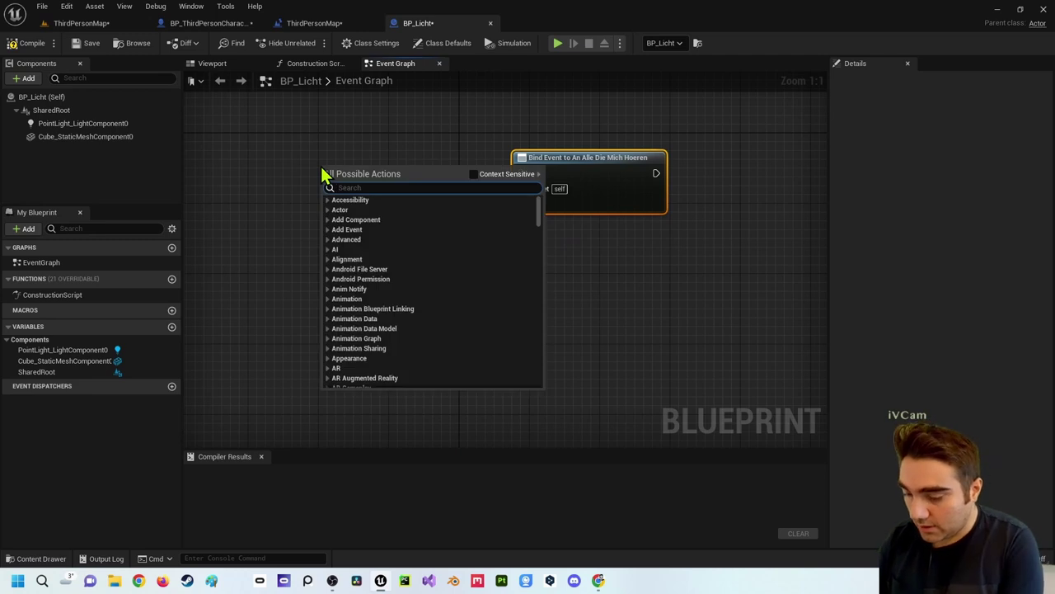
pyautogui.write('begin')
pyautogui.press('Return')
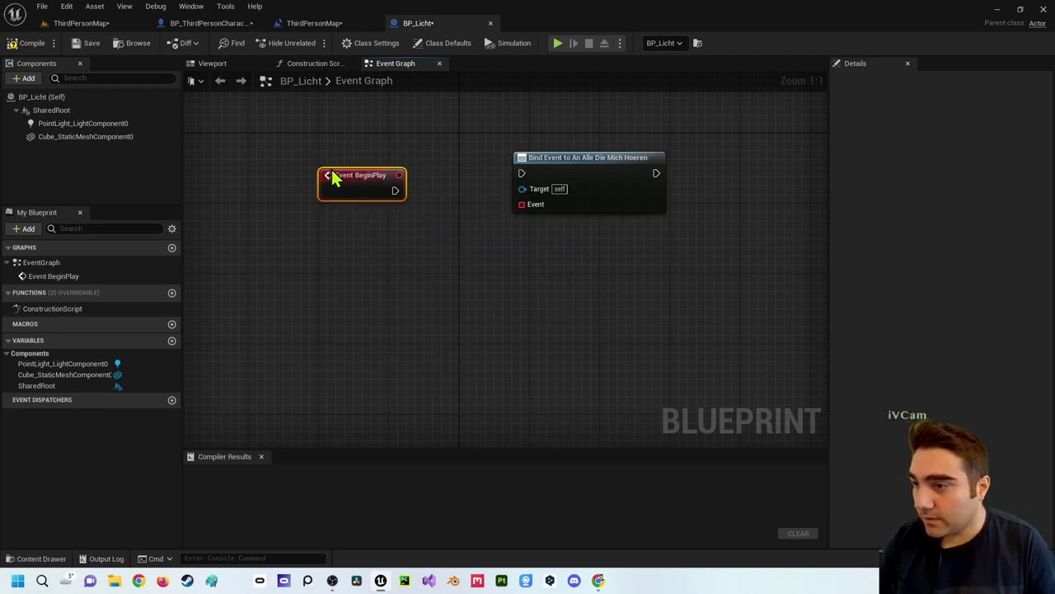
pyautogui.moveTo(369, 169)
pyautogui.mouseDown()
pyautogui.moveTo(369, 178)
pyautogui.moveTo(522, 174)
pyautogui.mouseUp()
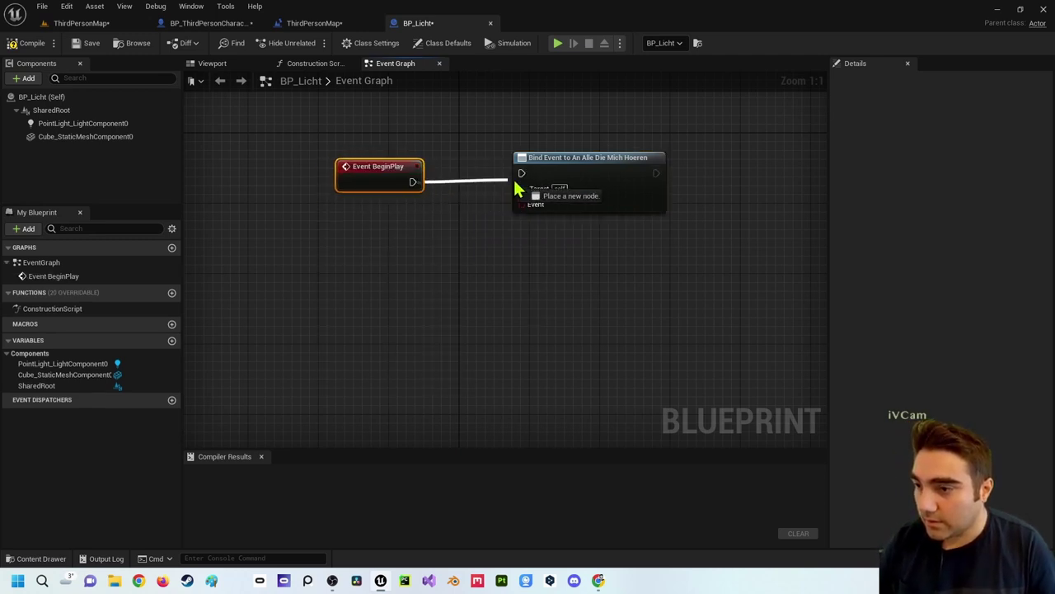
# Step: Create a custom event LichtAnAus and wire it into the bind's Event input
pyautogui.rightClick(328, 276)
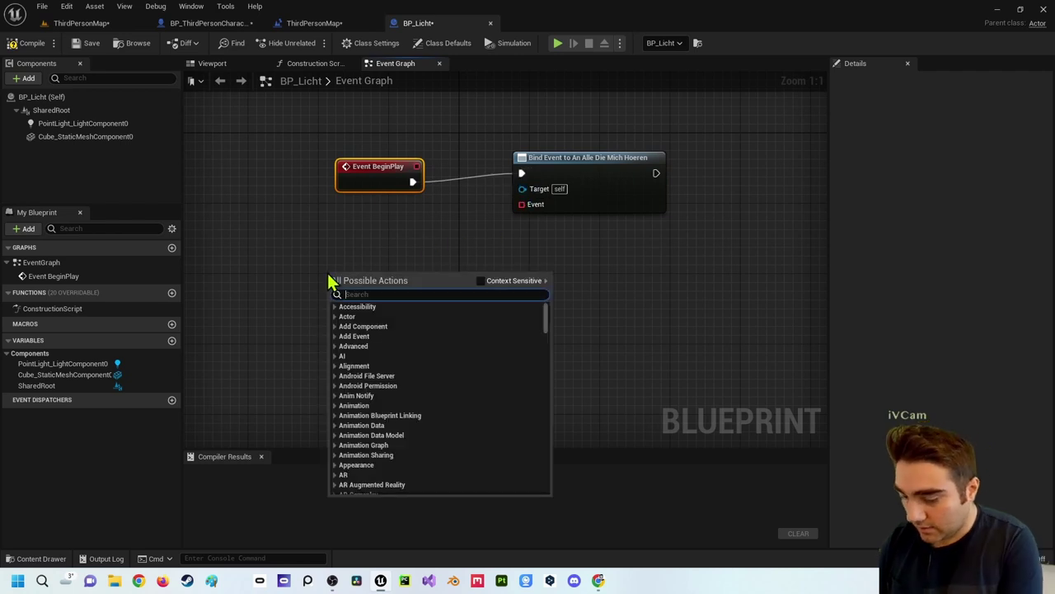
pyautogui.write('custom')
pyautogui.press('Return')
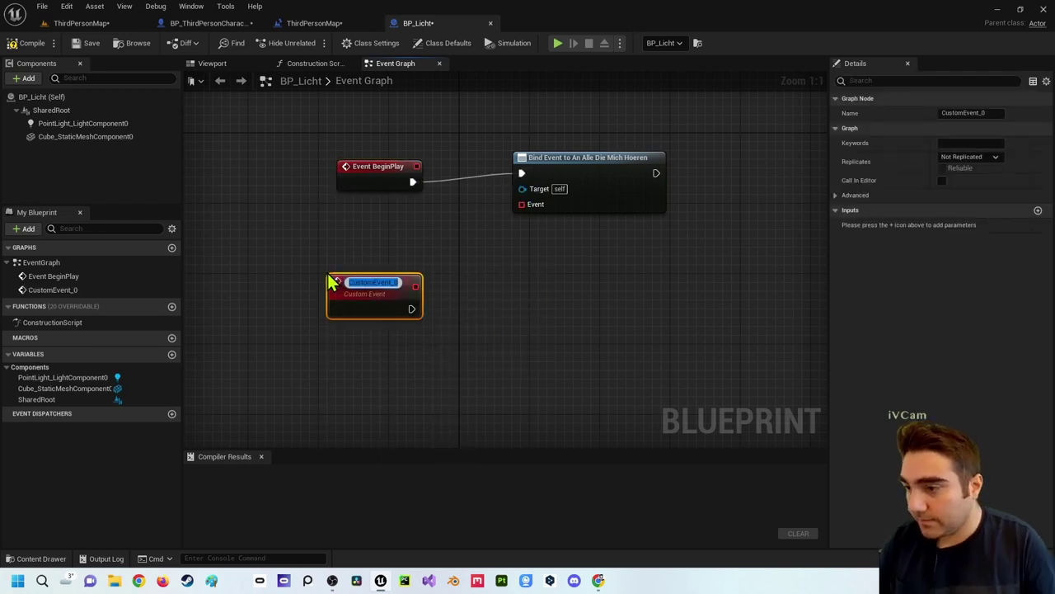
pyautogui.write('LichtAnAus')
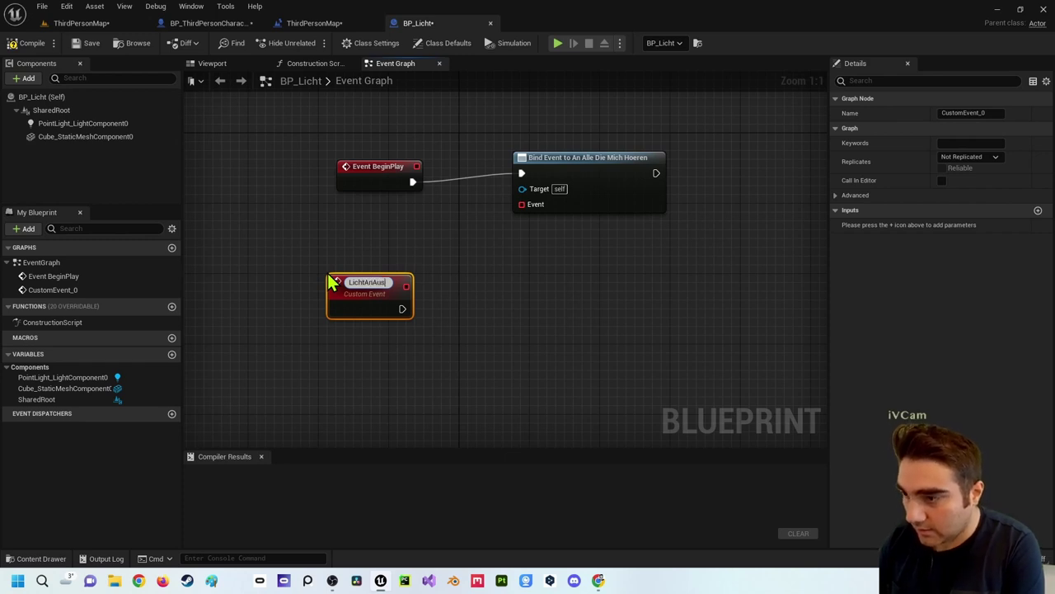
pyautogui.press('Return')
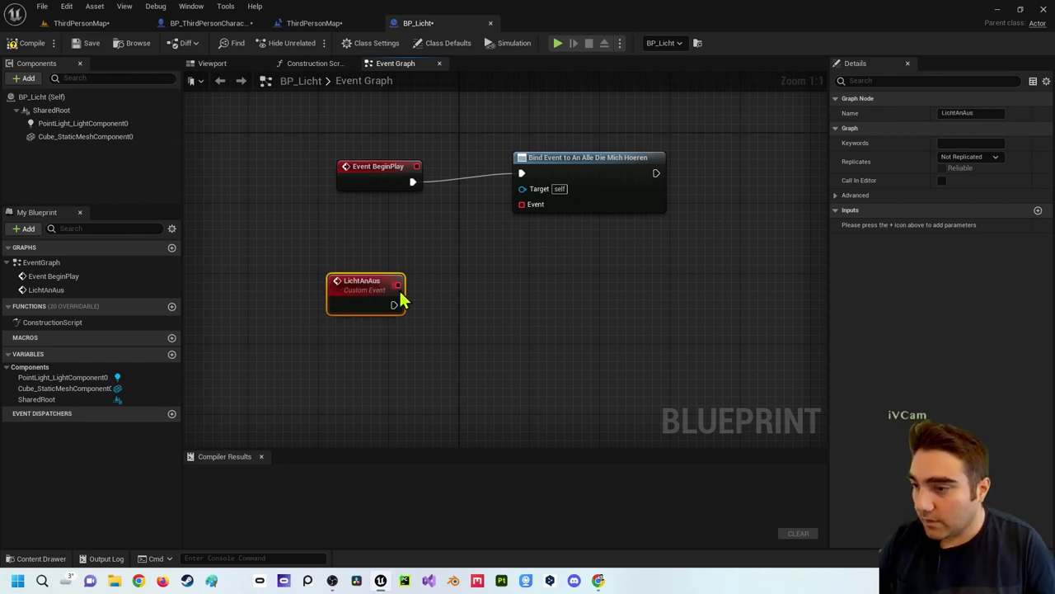
pyautogui.moveTo(397, 286); pyautogui.dragTo(521, 203)
pyautogui.moveTo(392, 307); pyautogui.dragTo(419, 316)
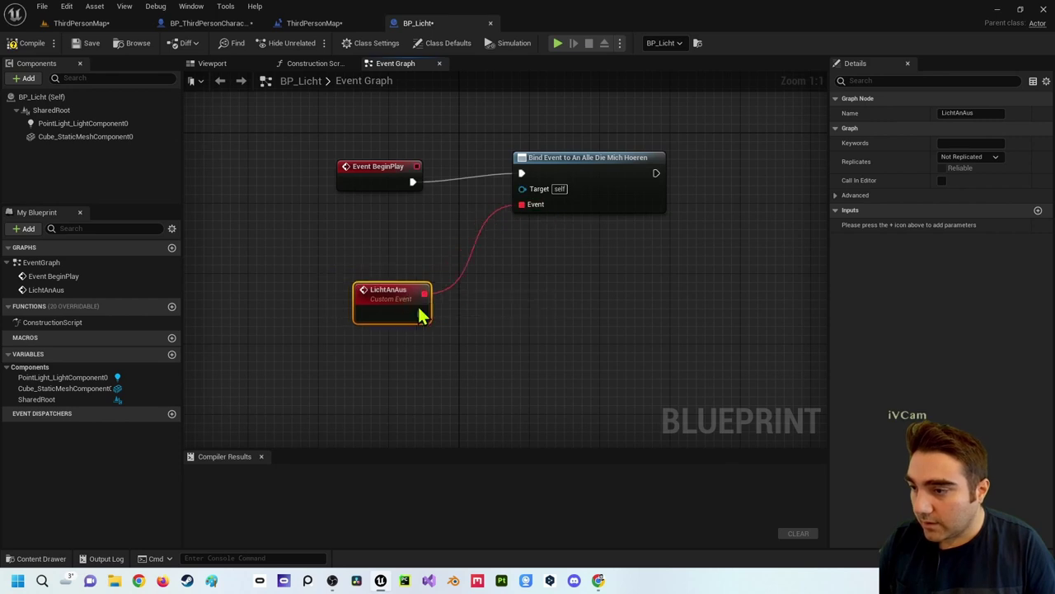
pyautogui.click(553, 337)
pyautogui.moveTo(482, 348); pyautogui.dragTo(375, 285, button='right')
# Step: Have LichtAnAus fire Toggle Visibility on PointLight_LightComponent0
pyautogui.moveTo(338, 268); pyautogui.dragTo(489, 277)
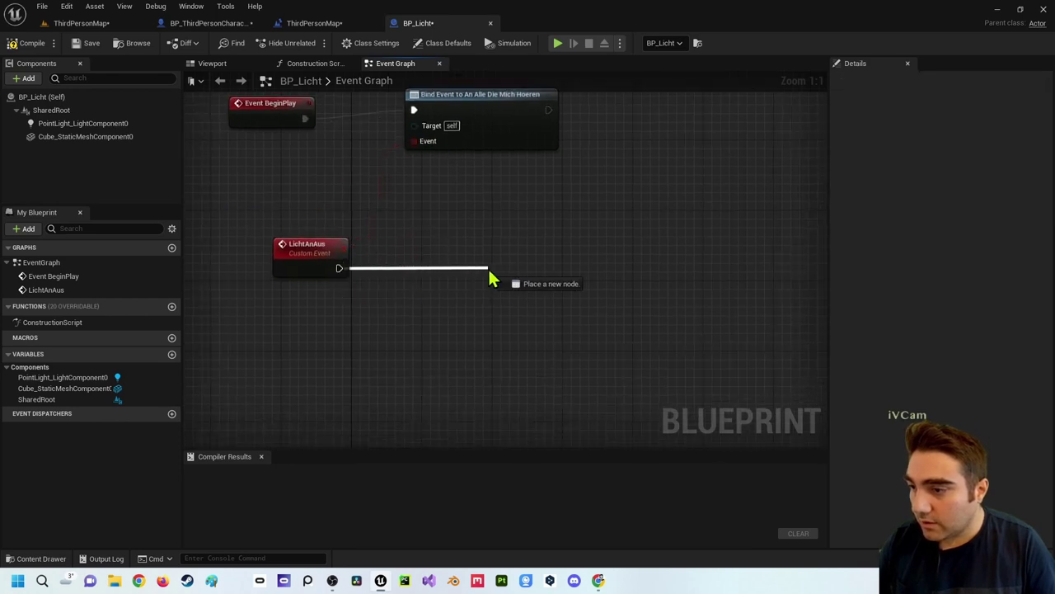
pyautogui.moveTo(82, 123)
pyautogui.mouseDown()
pyautogui.moveTo(280, 293)
pyautogui.moveTo(277, 307)
pyautogui.mouseUp()
pyautogui.moveTo(380, 308); pyautogui.dragTo(443, 266)
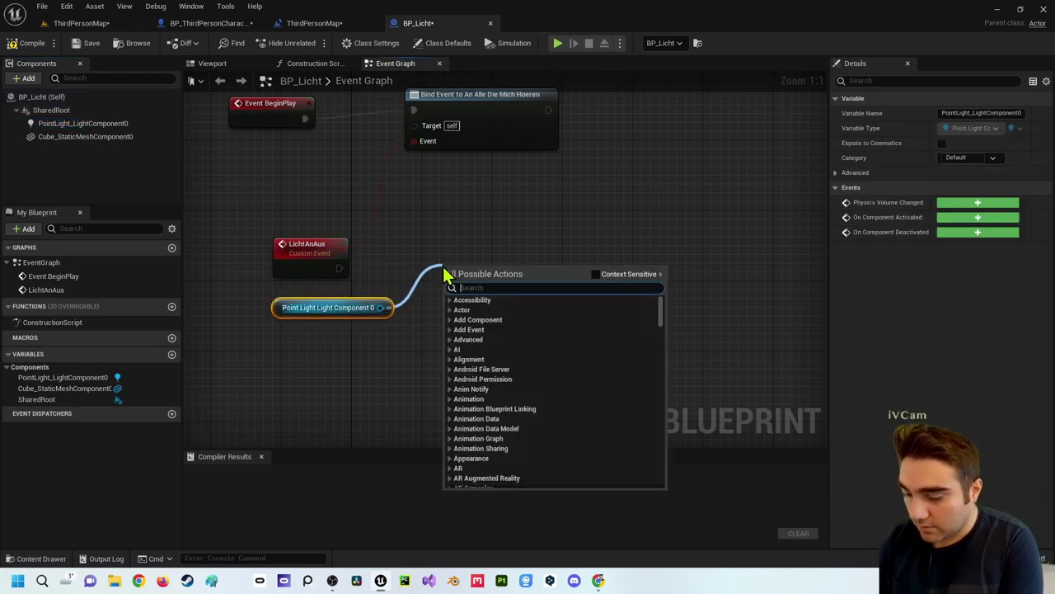
pyautogui.write('toggle')
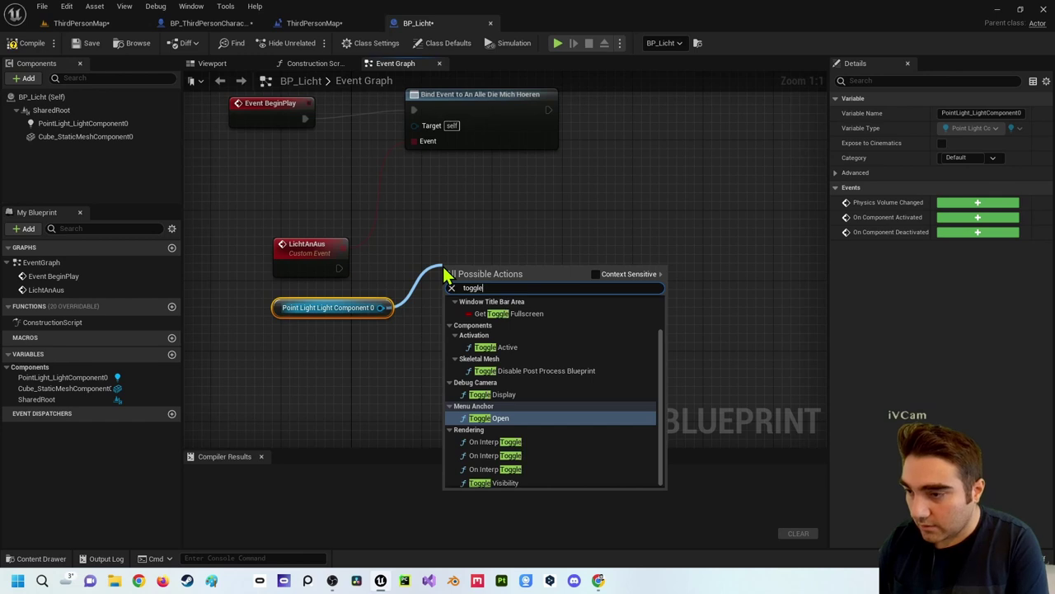
pyautogui.write(' vis')
pyautogui.press('Return')
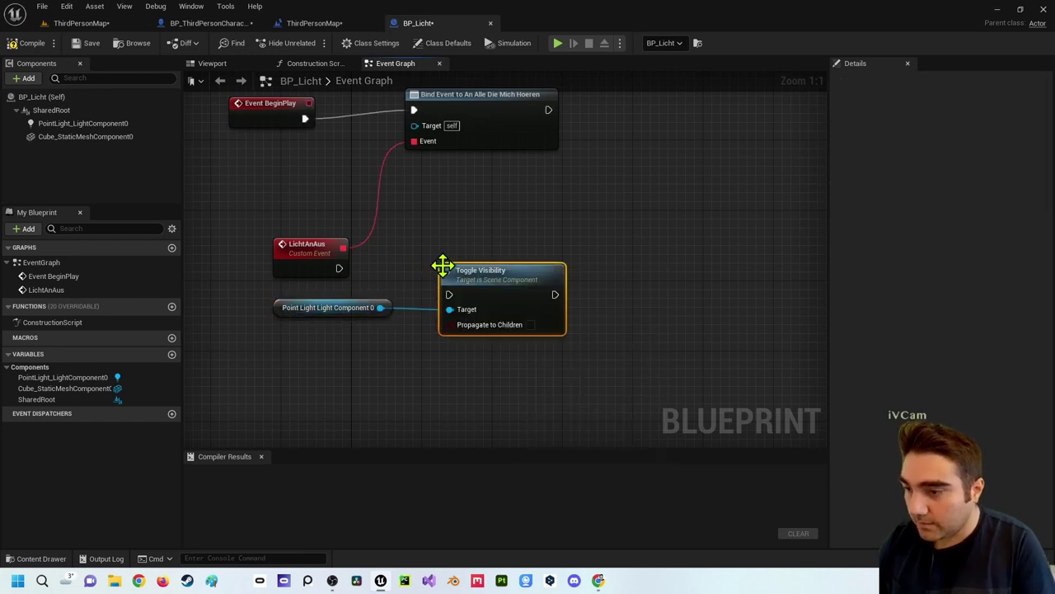
pyautogui.moveTo(460, 281); pyautogui.dragTo(451, 254)
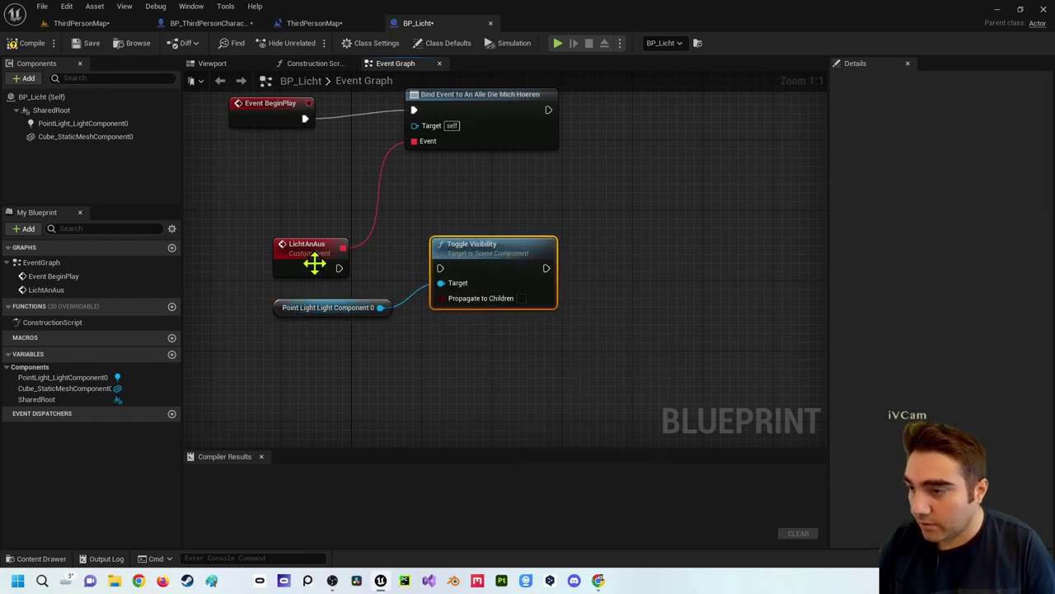
pyautogui.moveTo(337, 268); pyautogui.dragTo(441, 269)
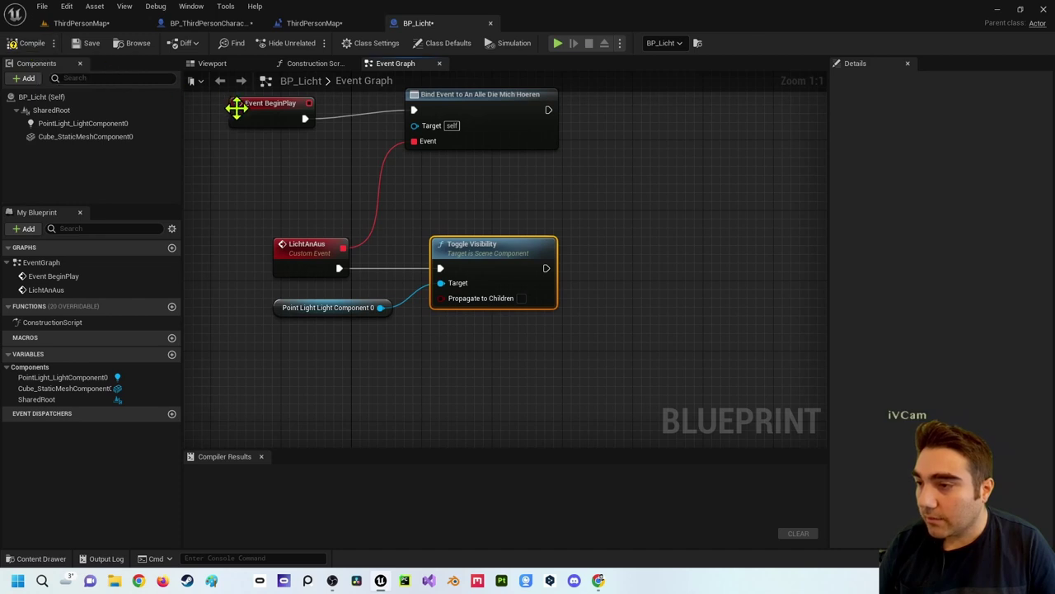
pyautogui.moveTo(234, 102); pyautogui.dragTo(373, 122, button='right')
# Step: Compile BP_Licht and add a Cast To BP_ThirdPersonCharacter node after Event BeginPlay
pyautogui.click(26, 42)
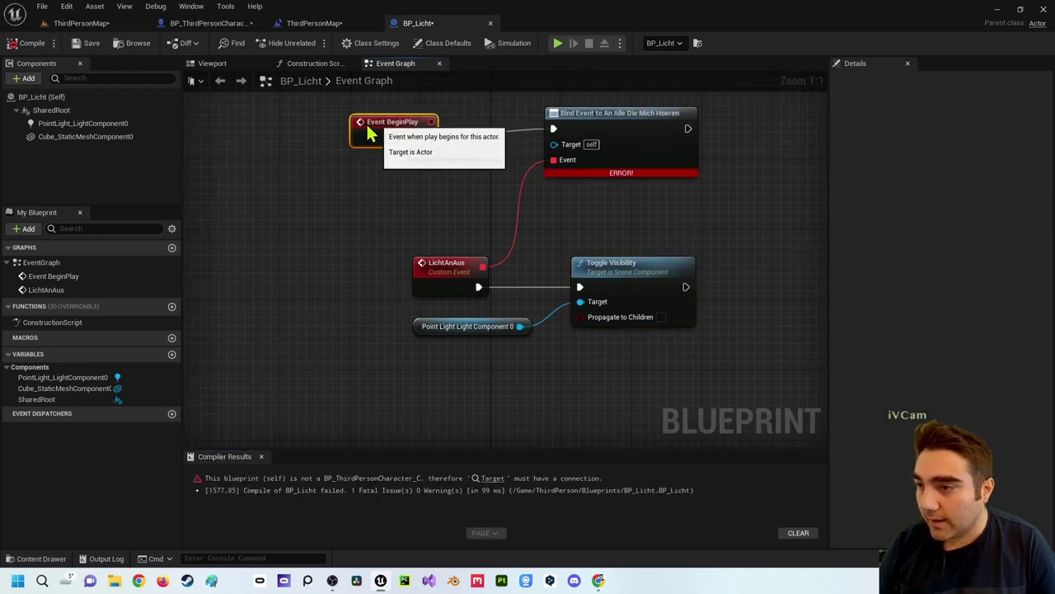
pyautogui.moveTo(373, 130); pyautogui.dragTo(214, 122)
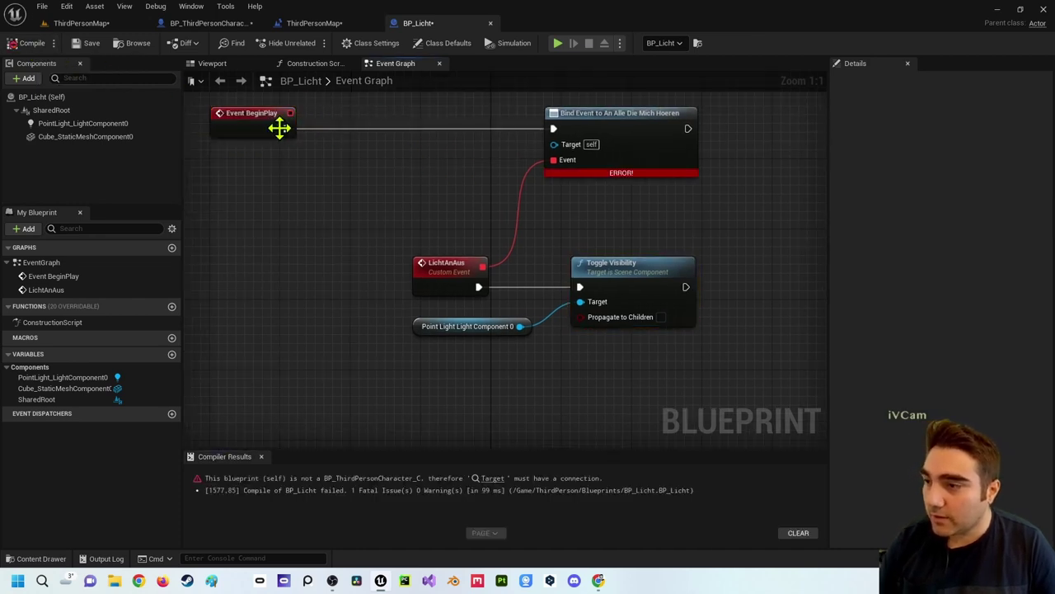
pyautogui.rightClick(336, 126)
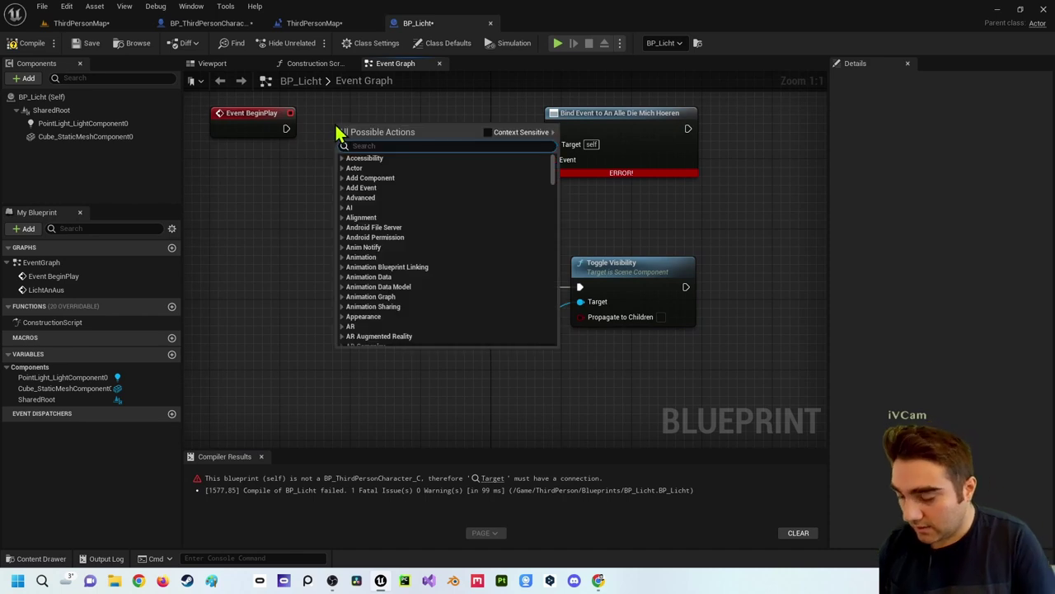
pyautogui.write('castto')
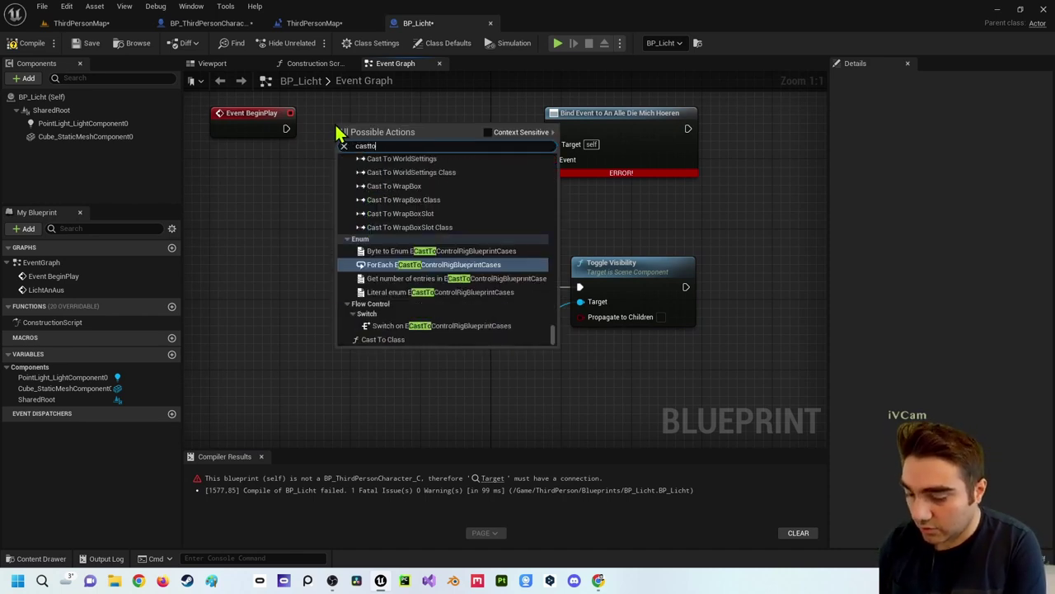
pyautogui.write('t')
pyautogui.press('BackSpace')
pyautogui.press('BackSpace')
pyautogui.press('BackSpace')
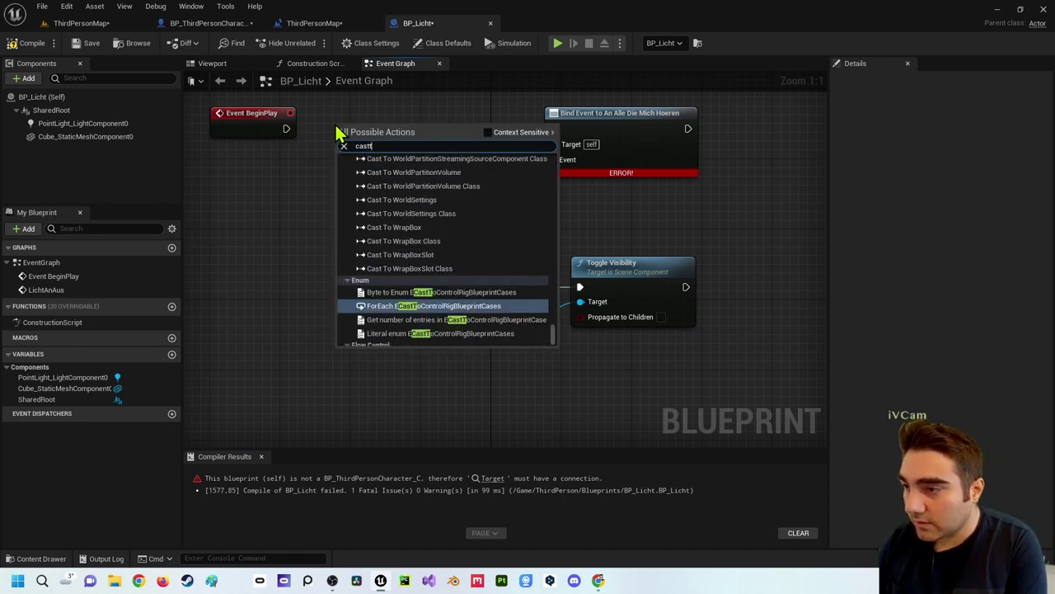
pyautogui.write('to th')
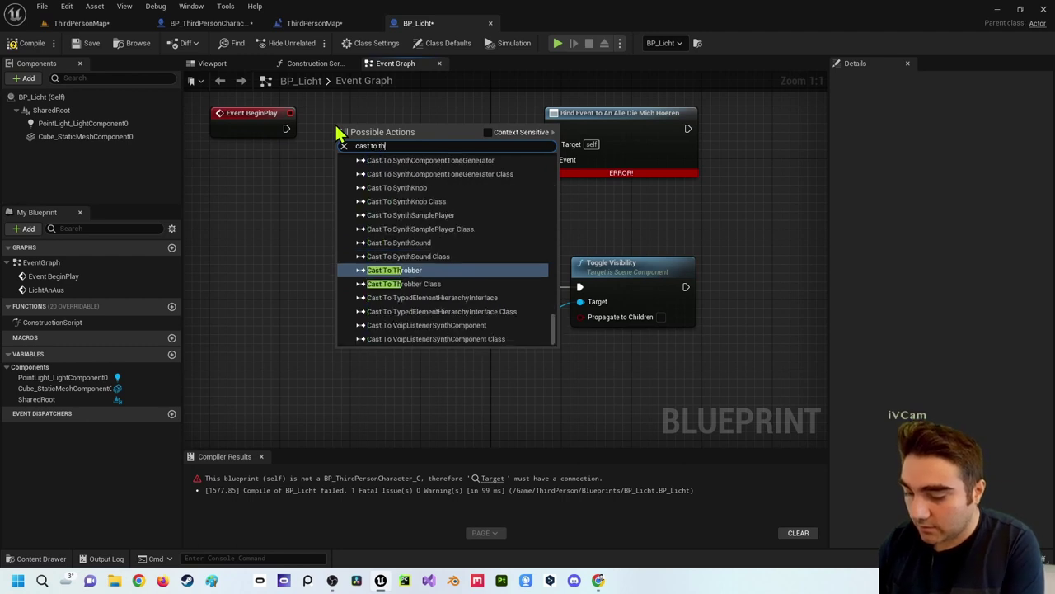
pyautogui.write('ird')
pyautogui.press('Up')
pyautogui.press('Up')
pyautogui.press('Return')
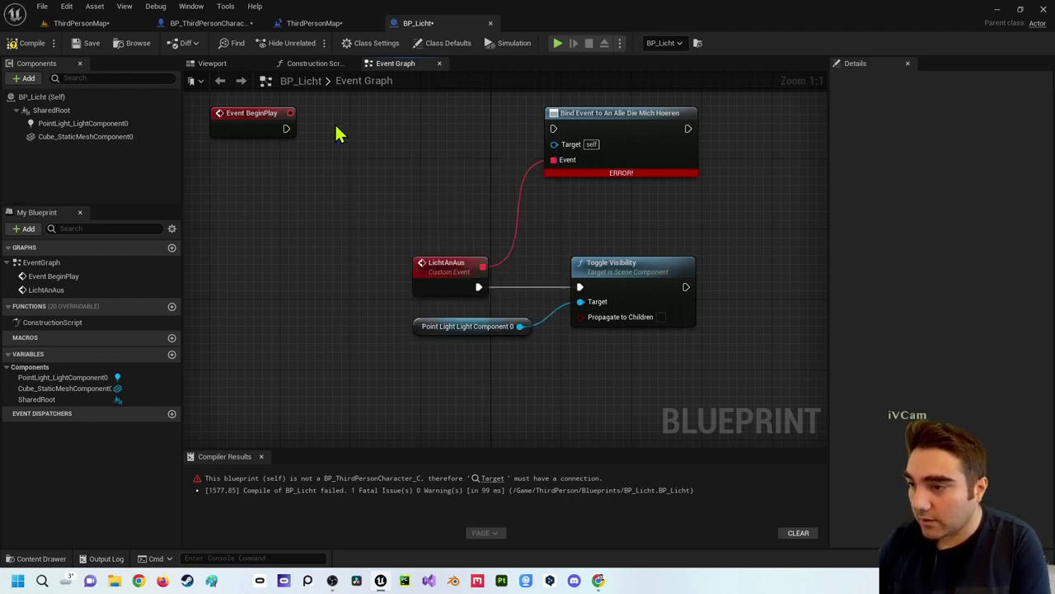
# Step: Wire Event BeginPlay into the cast, and the cast's output and character into Bind Event
pyautogui.moveTo(382, 136); pyautogui.dragTo(373, 122)
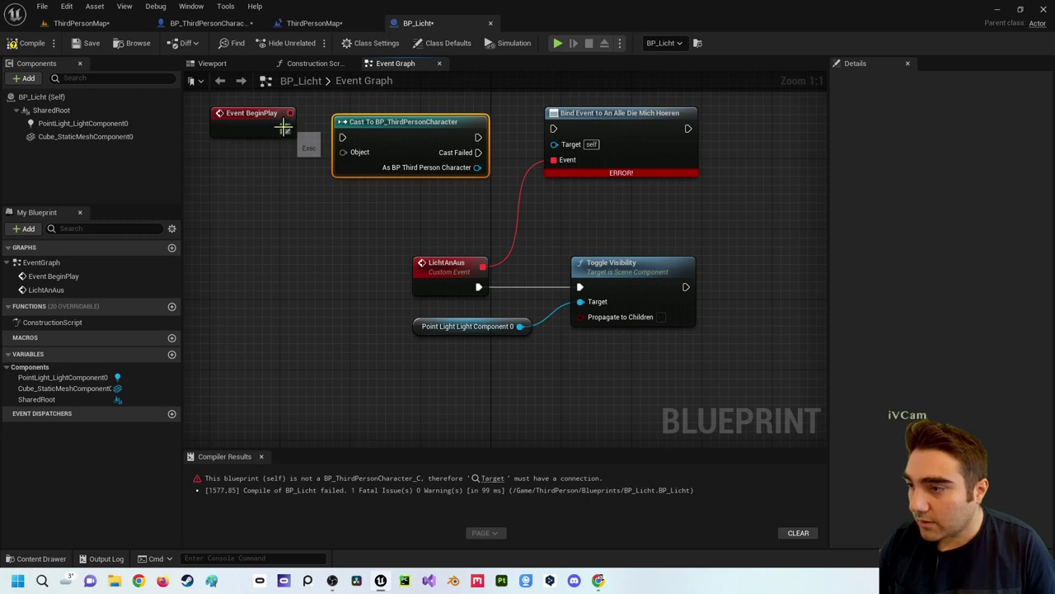
pyautogui.moveTo(285, 128); pyautogui.dragTo(342, 137)
pyautogui.moveTo(479, 137); pyautogui.dragTo(554, 129)
pyautogui.moveTo(478, 167); pyautogui.dragTo(554, 144)
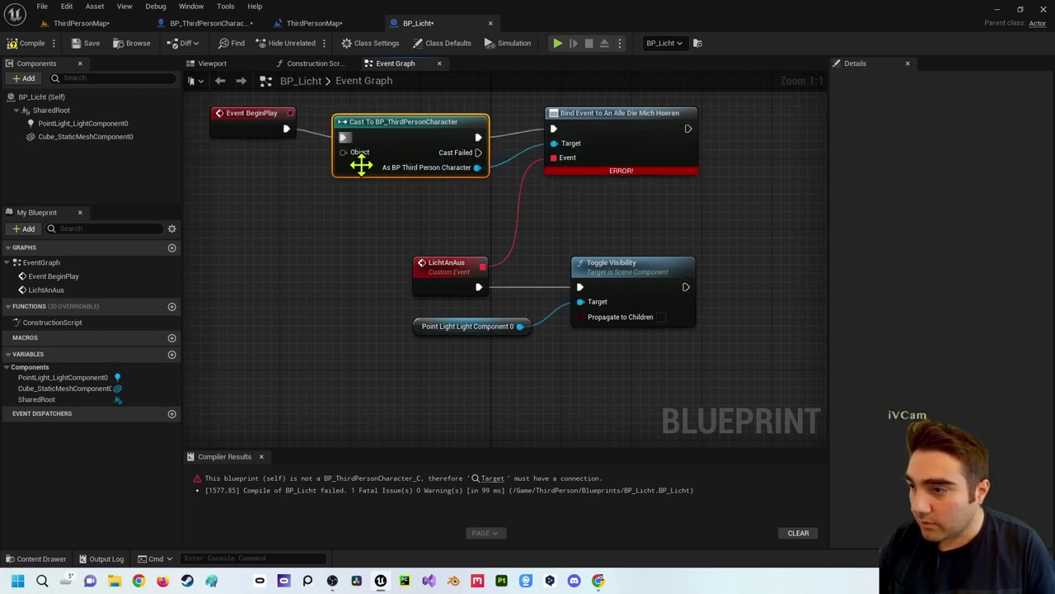
# Step: Feed the cast's Object from a Get Player Character node and recompile BP_Licht
pyautogui.moveTo(343, 152); pyautogui.dragTo(285, 226)
pyautogui.write('ge')
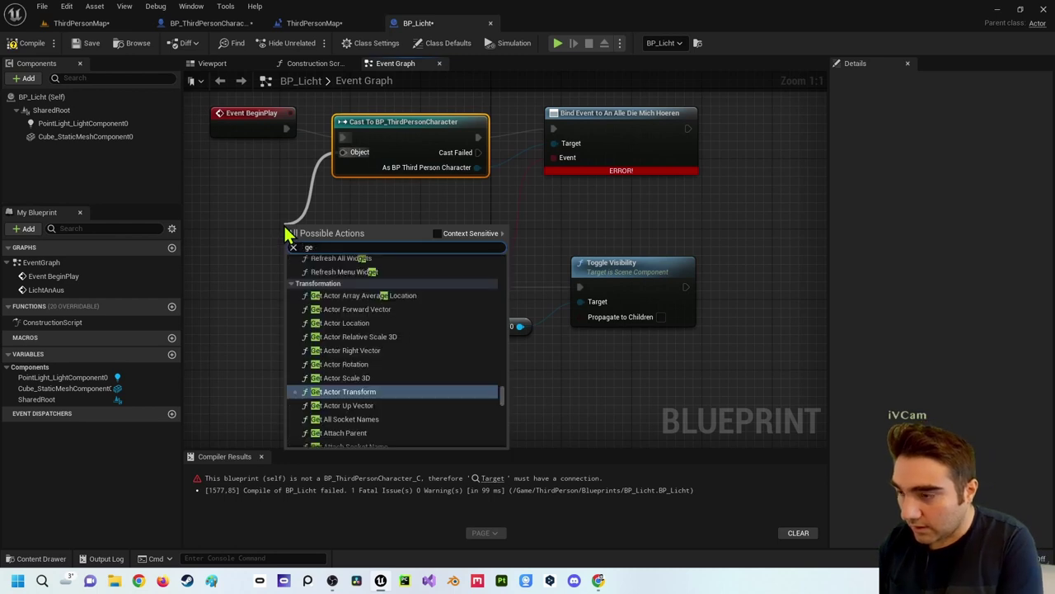
pyautogui.write('tplaye')
pyautogui.press('Up')
pyautogui.press('Up')
pyautogui.press('Return')
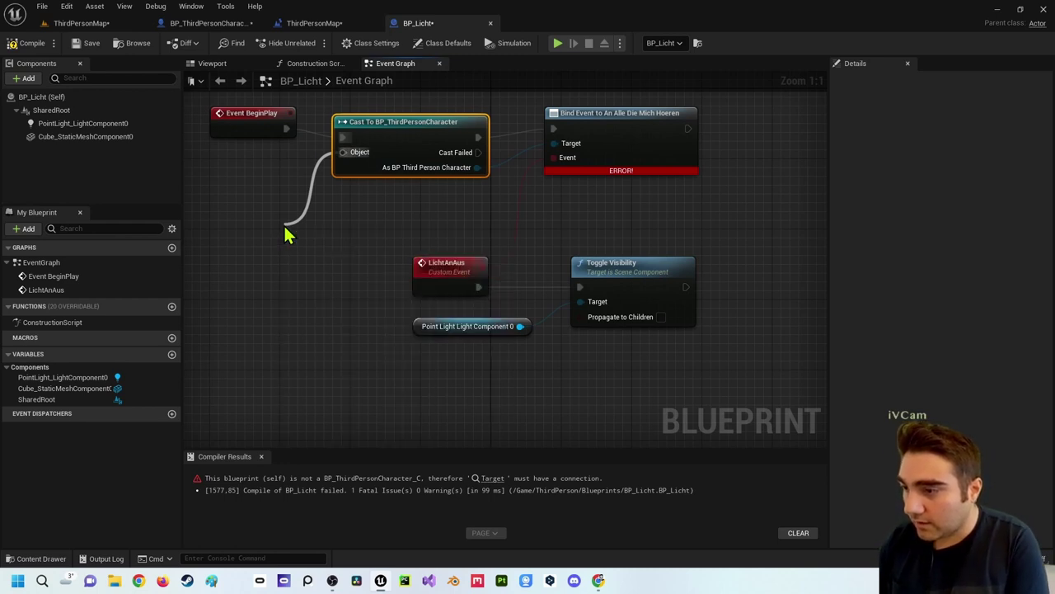
pyautogui.moveTo(340, 233); pyautogui.dragTo(235, 189)
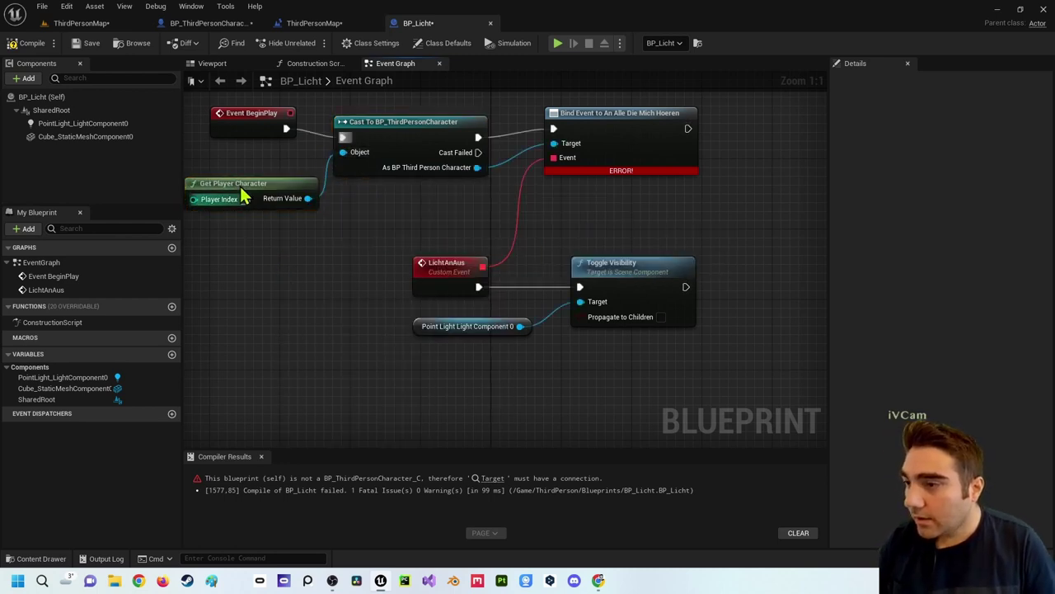
pyautogui.click(22, 50)
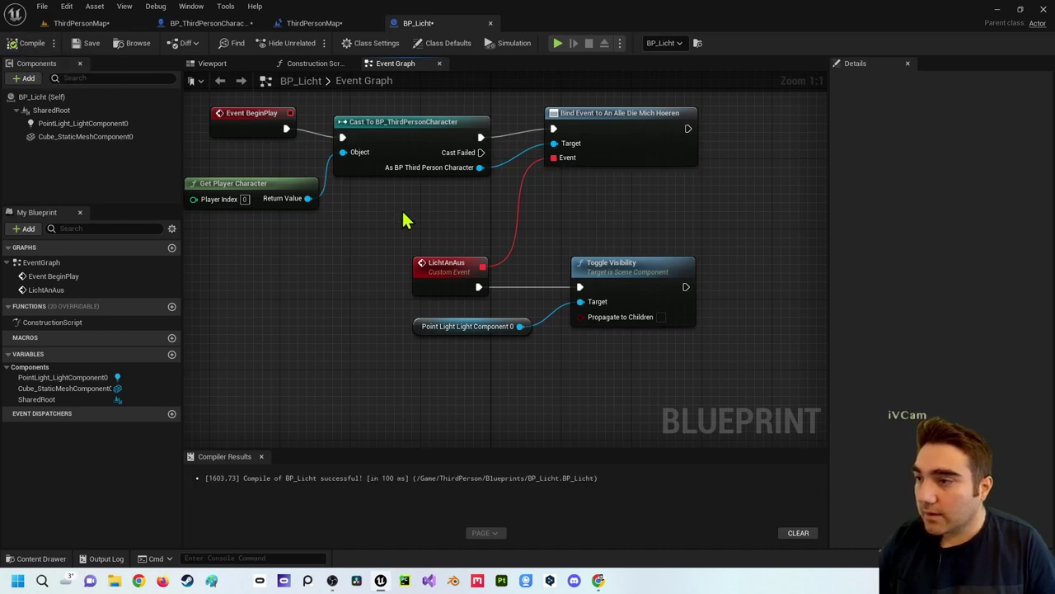
# Step: Place two copies of the light beside the original in the level and start Play
pyautogui.click(321, 24)
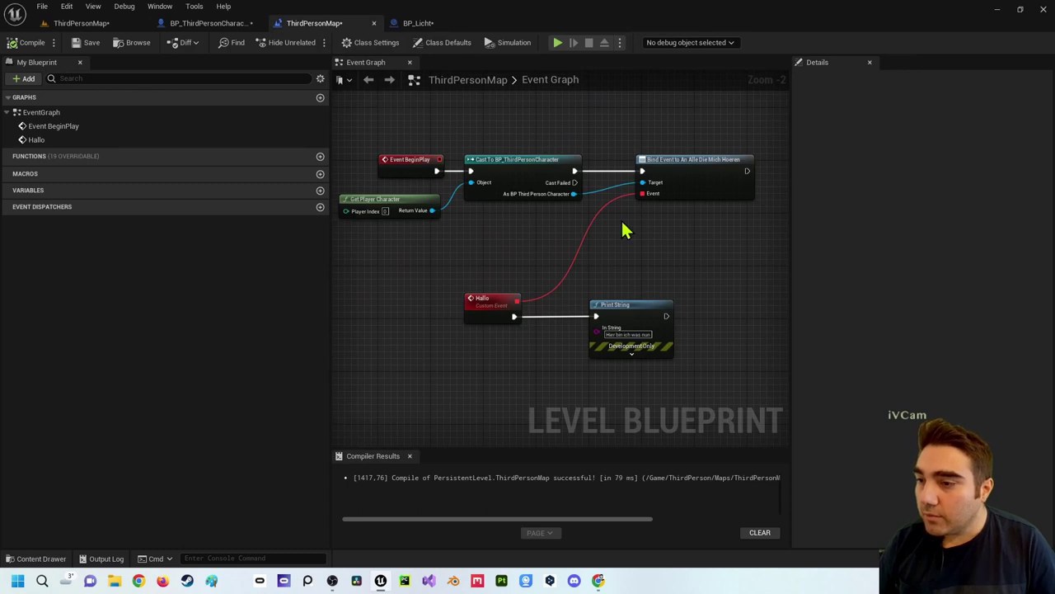
pyautogui.click(418, 23)
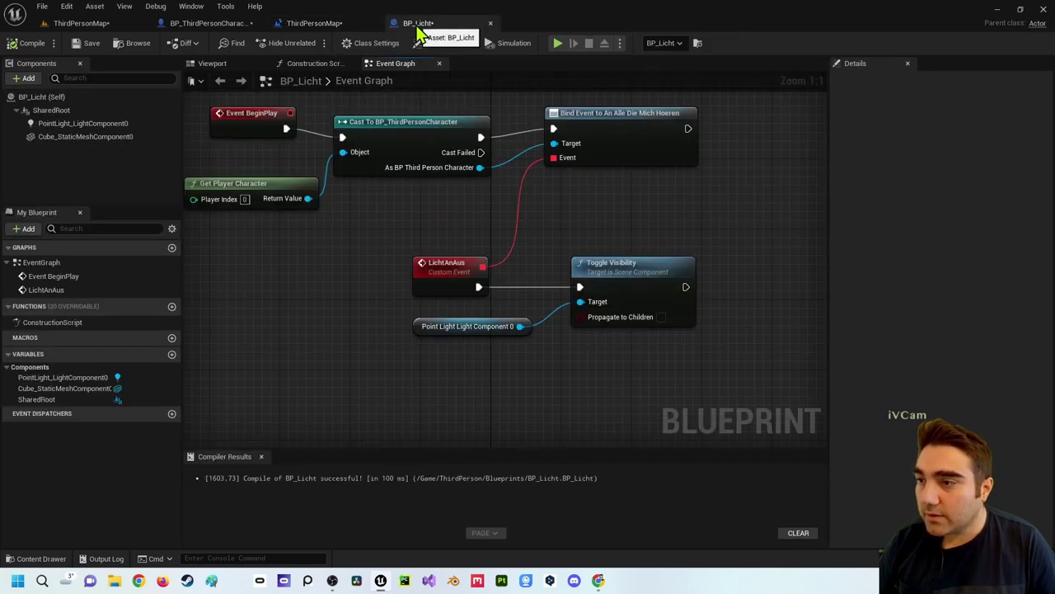
pyautogui.click(105, 25)
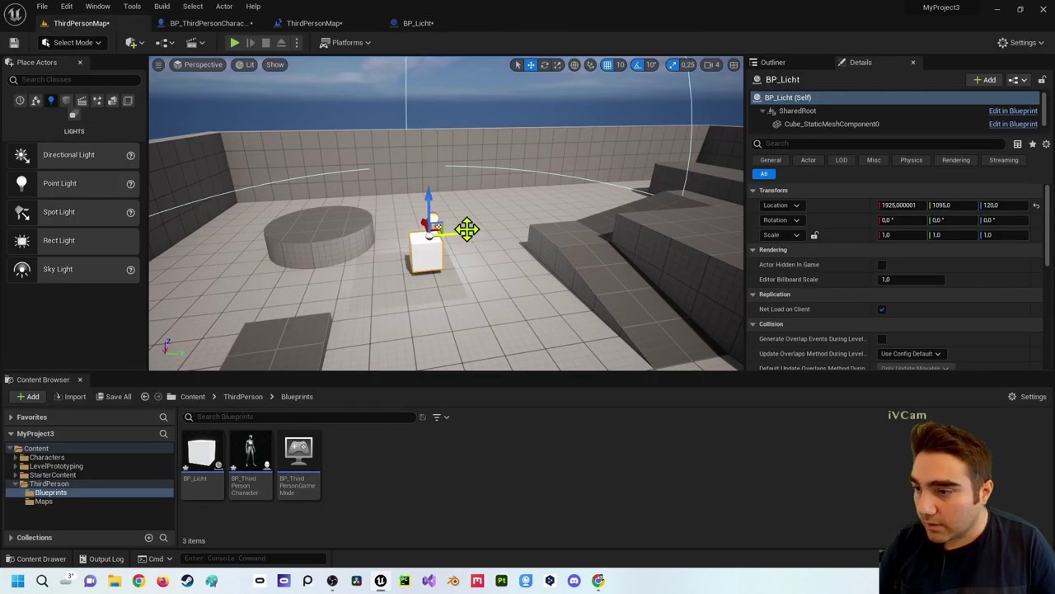
pyautogui.moveTo(466, 229)
pyautogui.keyDown('alt'); pyautogui.mouseDown()
pyautogui.moveTo(528, 221)
pyautogui.moveTo(490, 188)
pyautogui.moveTo(551, 183)
pyautogui.mouseUp(); pyautogui.keyUp('alt')
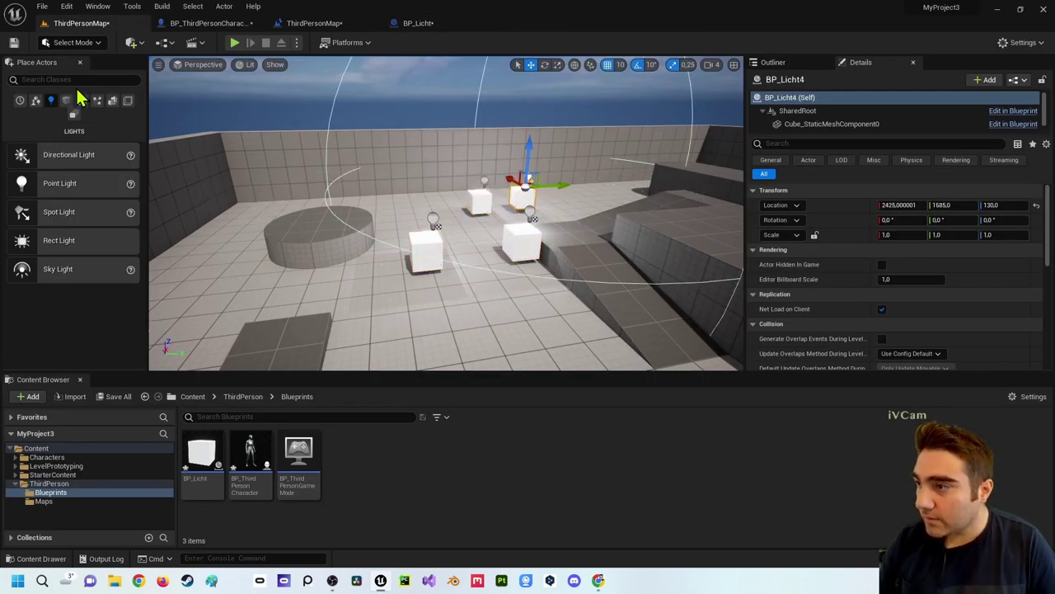
pyautogui.click(235, 42)
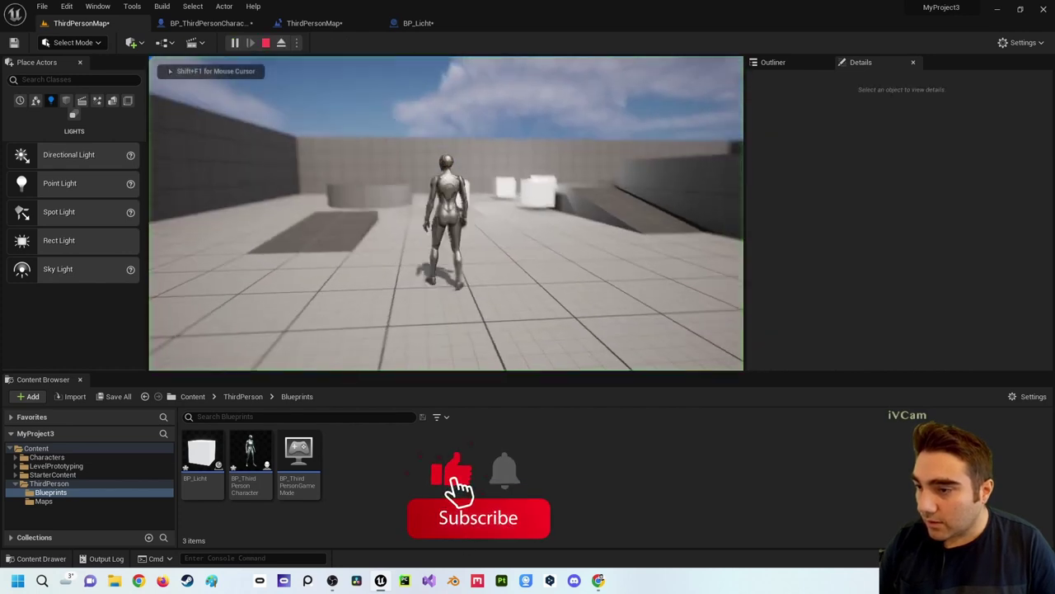
# Step: Walk the character forward toward the four light cubes
pyautogui.press('w')
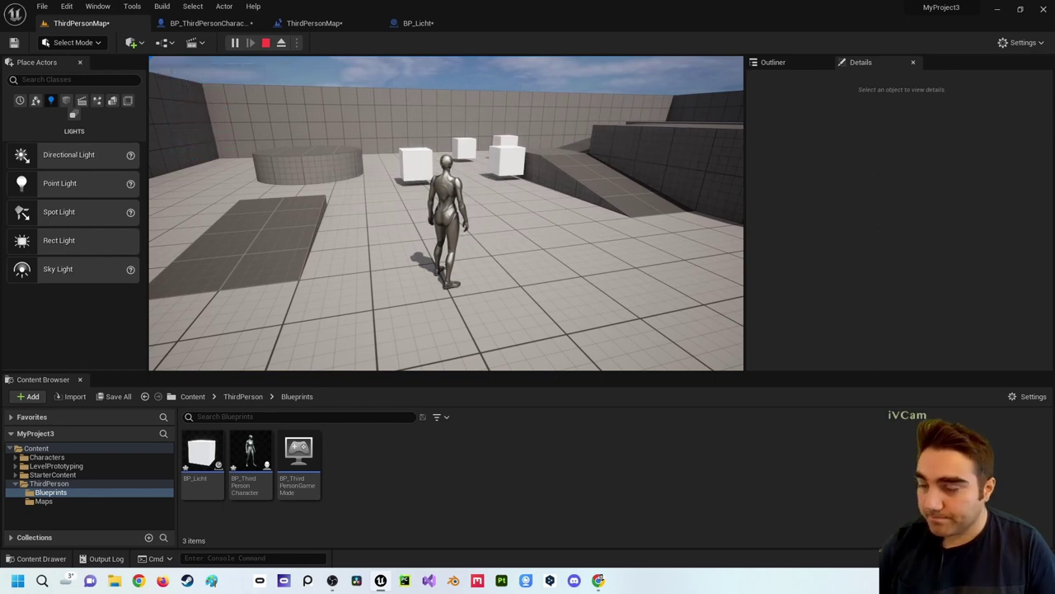
# Step: Stop play, fly over the light cubes, then select BP_Licht and show its event graph
pyautogui.press('Escape')
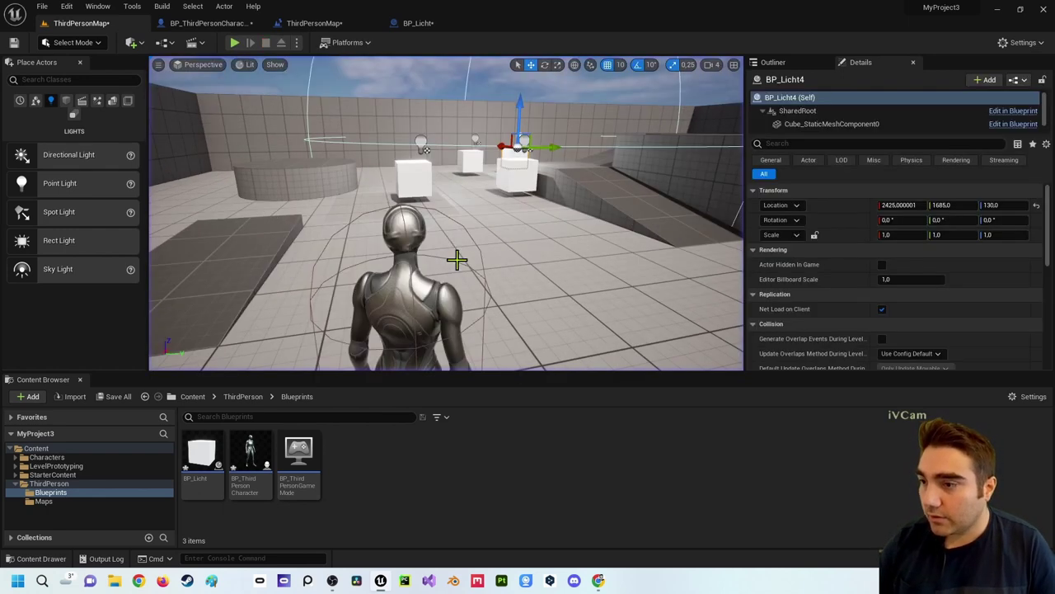
pyautogui.moveTo(469, 200); pyautogui.dragTo(512, 221, button='right')
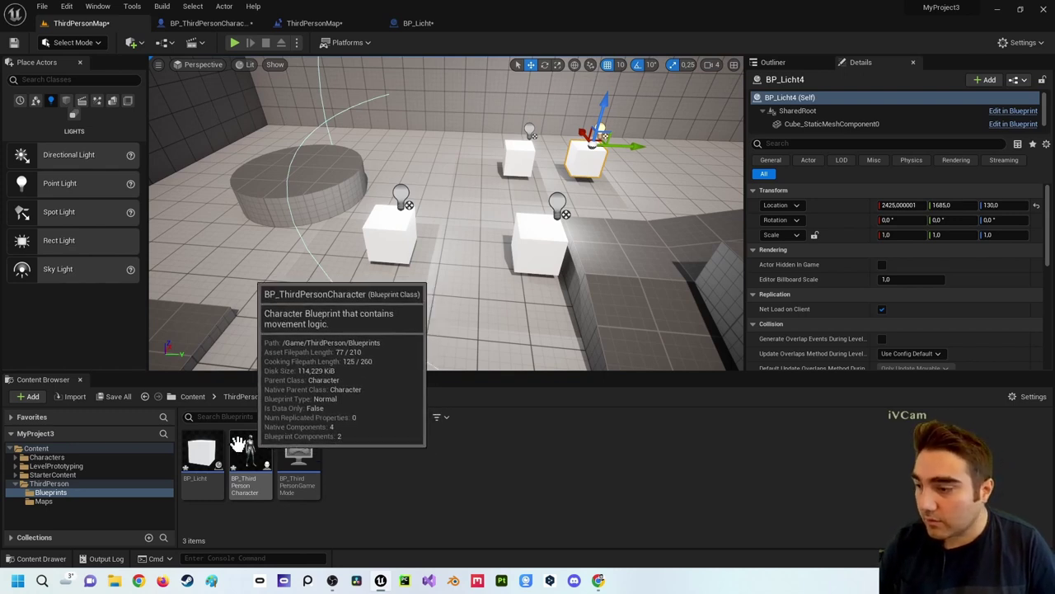
pyautogui.click(210, 453)
pyautogui.moveTo(288, 329); pyautogui.dragTo(289, 272, button='right')
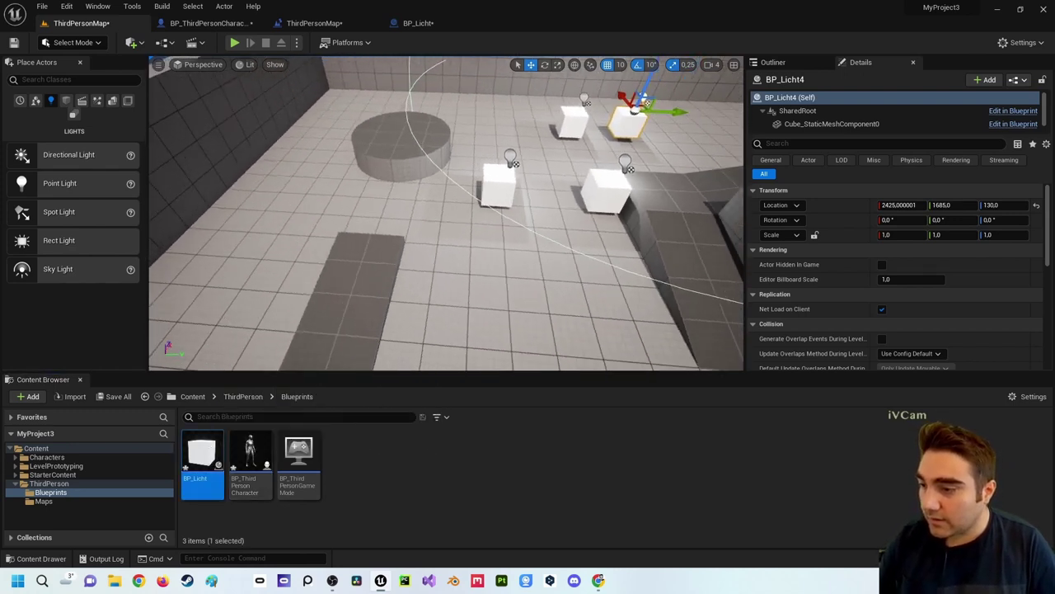
pyautogui.moveTo(367, 277); pyautogui.dragTo(367, 276, button='right')
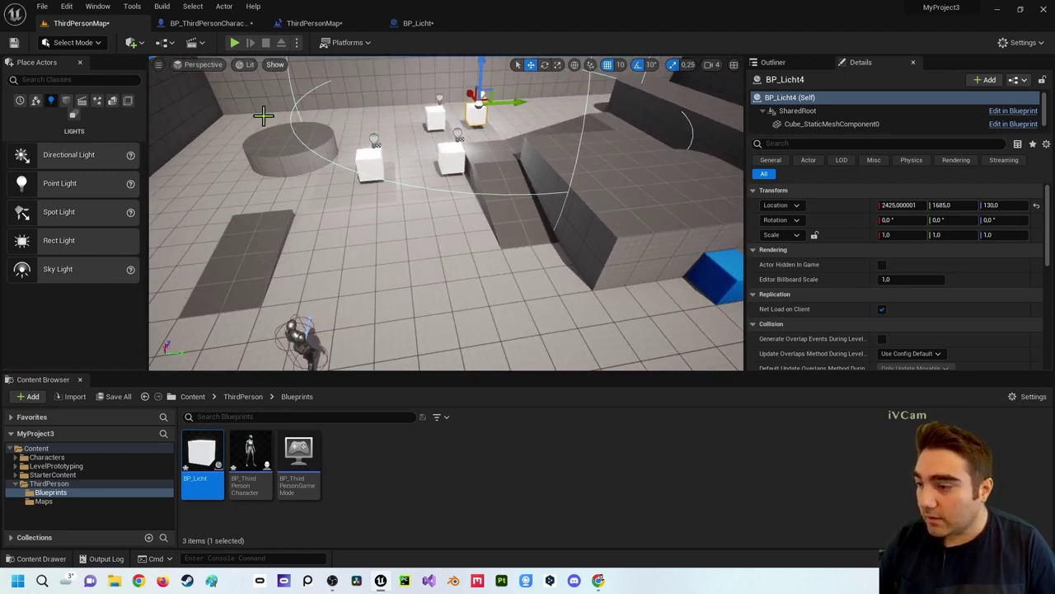
pyautogui.click(420, 23)
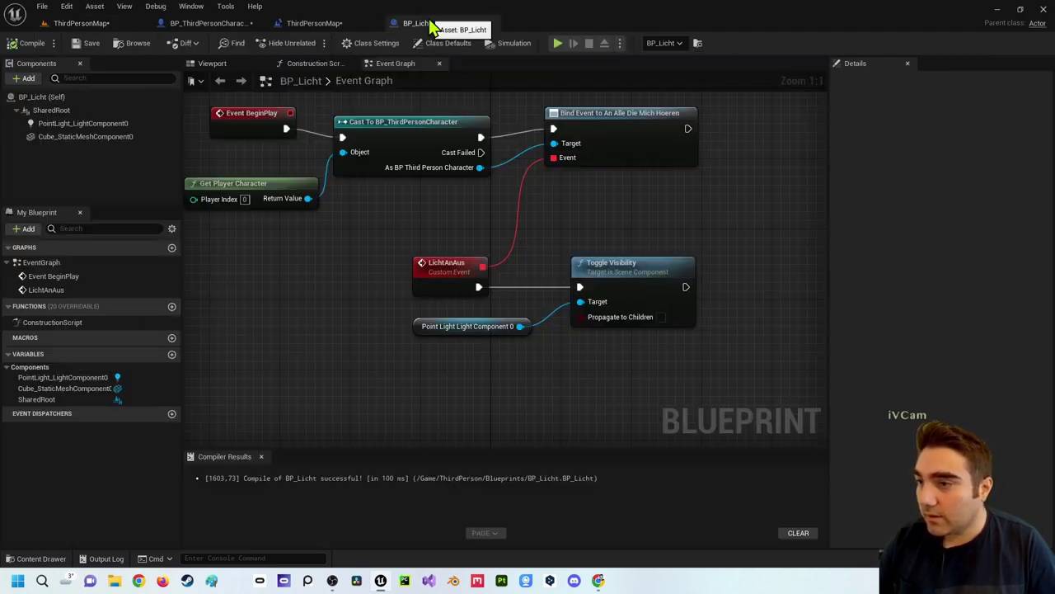
# Step: Check the BP_ThirdPersonCharacter graph, then return to the ThirdPersonMap viewport over the cubes
pyautogui.click(584, 115)
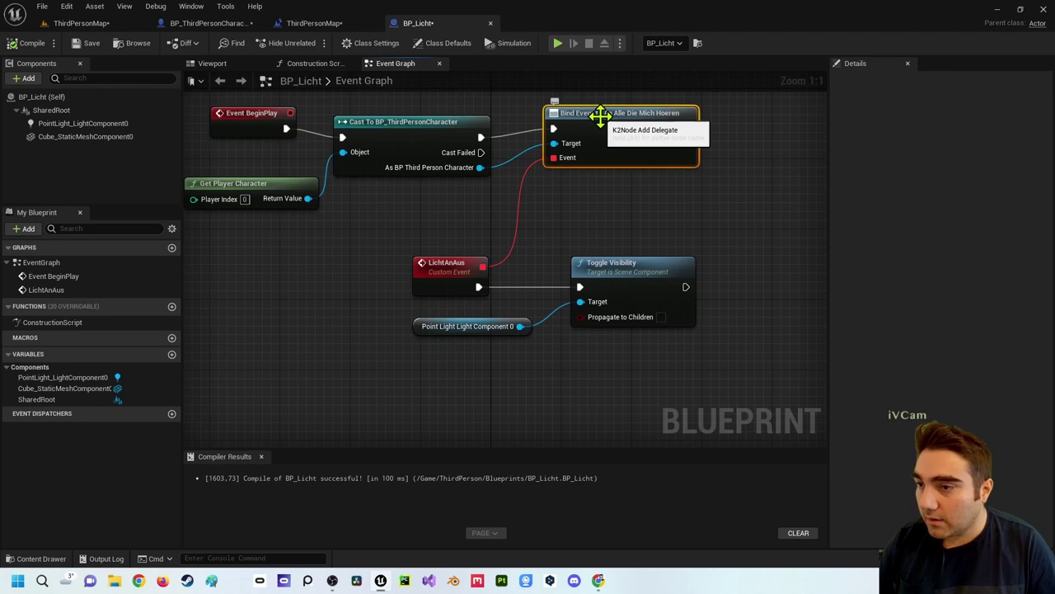
pyautogui.click(245, 24)
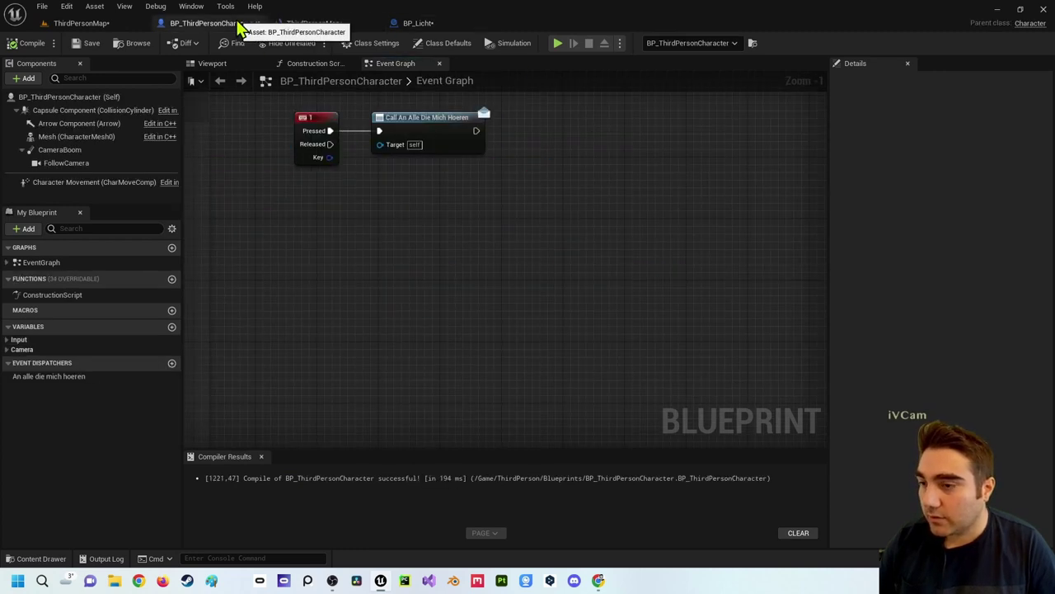
pyautogui.click(110, 26)
pyautogui.moveTo(350, 248); pyautogui.dragTo(342, 243, button='right')
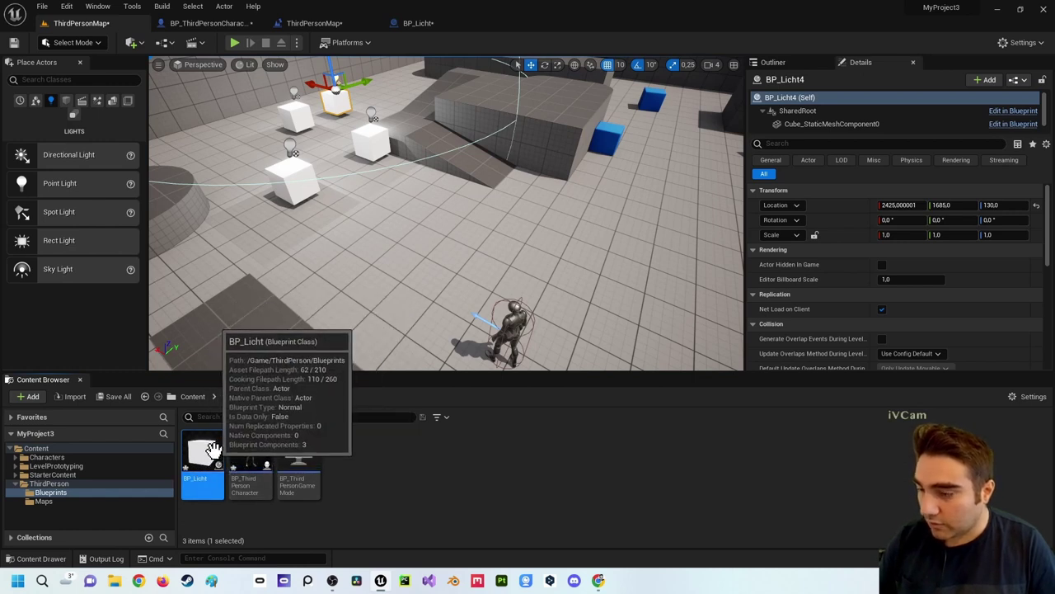
# Step: Duplicate BP_Licht as BP_Licht1 and delete its point light getter and Toggle Visibility nodes
pyautogui.press('BackSpace')
pyautogui.press('Escape')
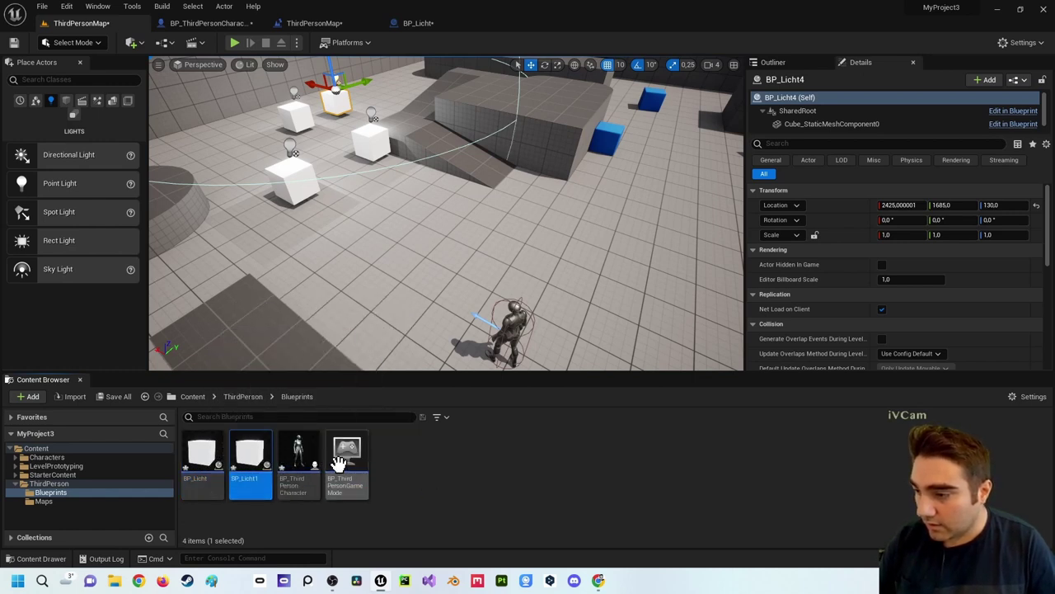
pyautogui.doubleClick(258, 451)
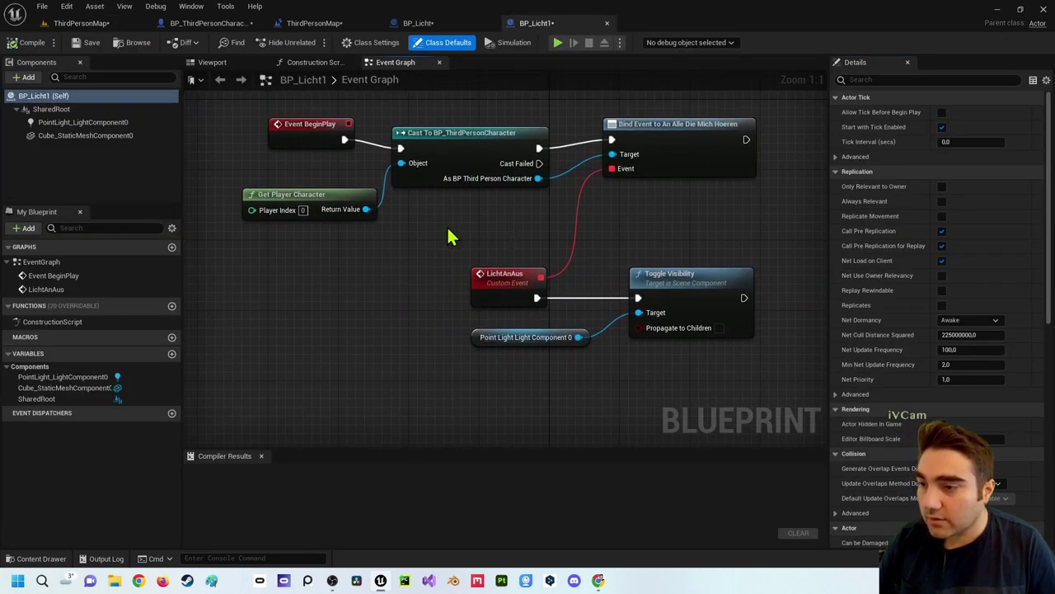
pyautogui.moveTo(450, 237); pyautogui.dragTo(360, 223, button='right')
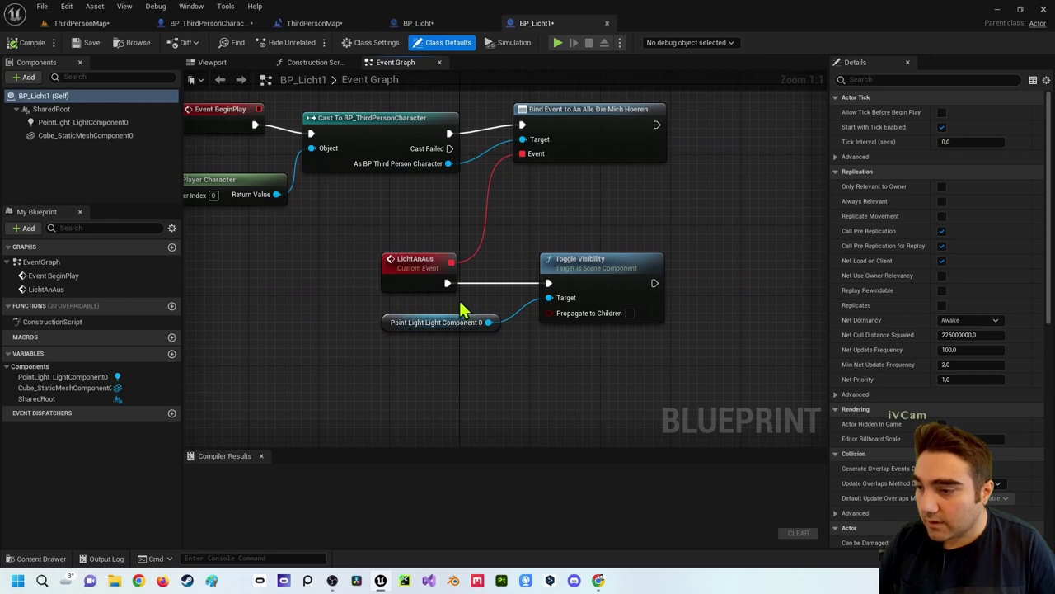
pyautogui.moveTo(461, 304); pyautogui.dragTo(513, 355)
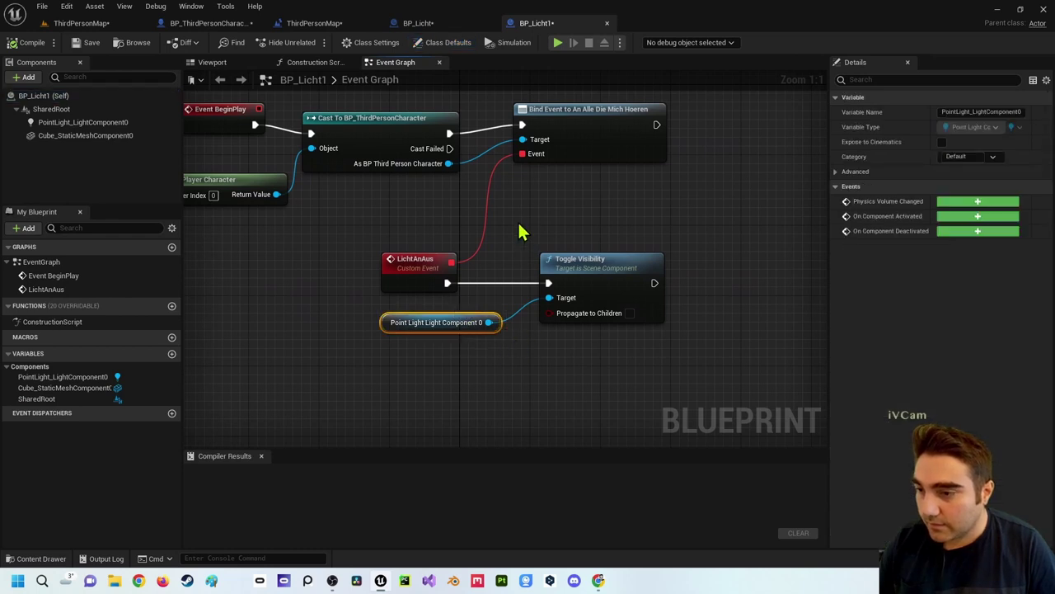
pyautogui.keyDown('shift'); pyautogui.moveTo(521, 232); pyautogui.dragTo(602, 342); pyautogui.keyUp('shift')
pyautogui.press('Delete')
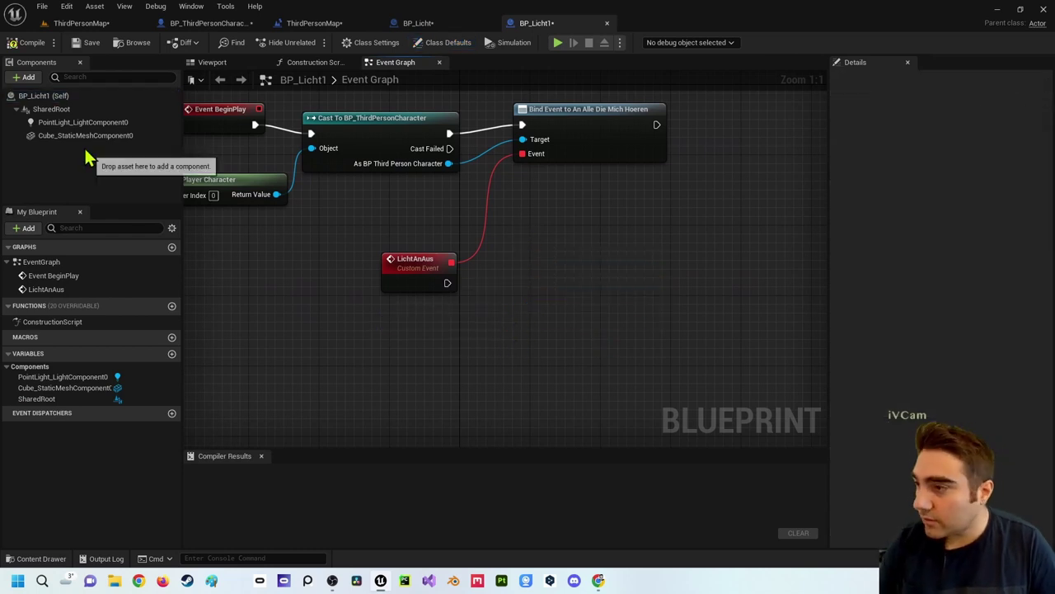
# Step: Have LichtAnAus run Set Simulate Physics on the cube with Simulate checked, then compile
pyautogui.moveTo(58, 135); pyautogui.dragTo(388, 320)
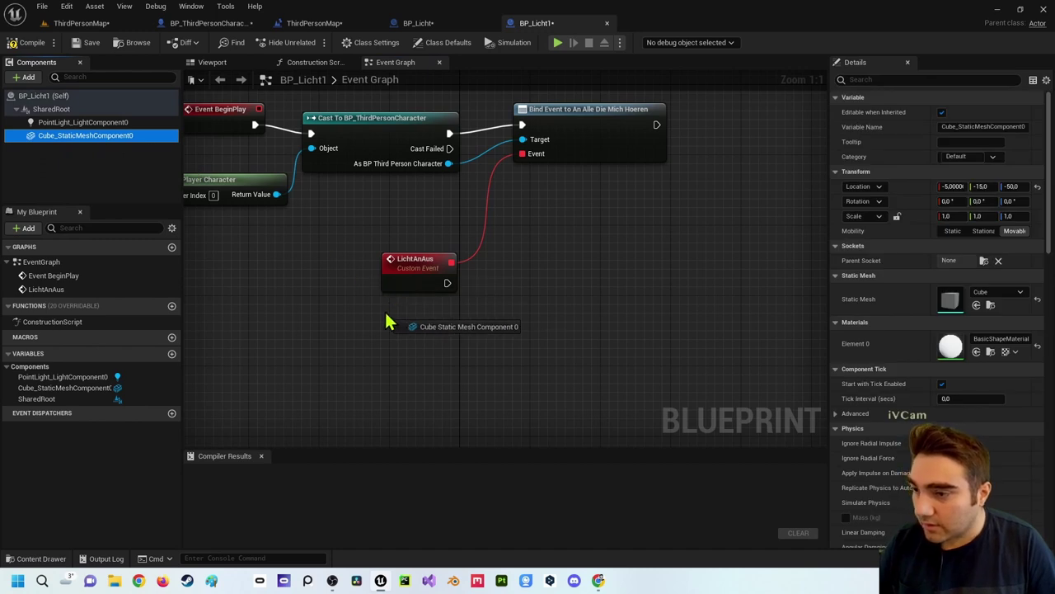
pyautogui.moveTo(500, 323); pyautogui.dragTo(534, 282)
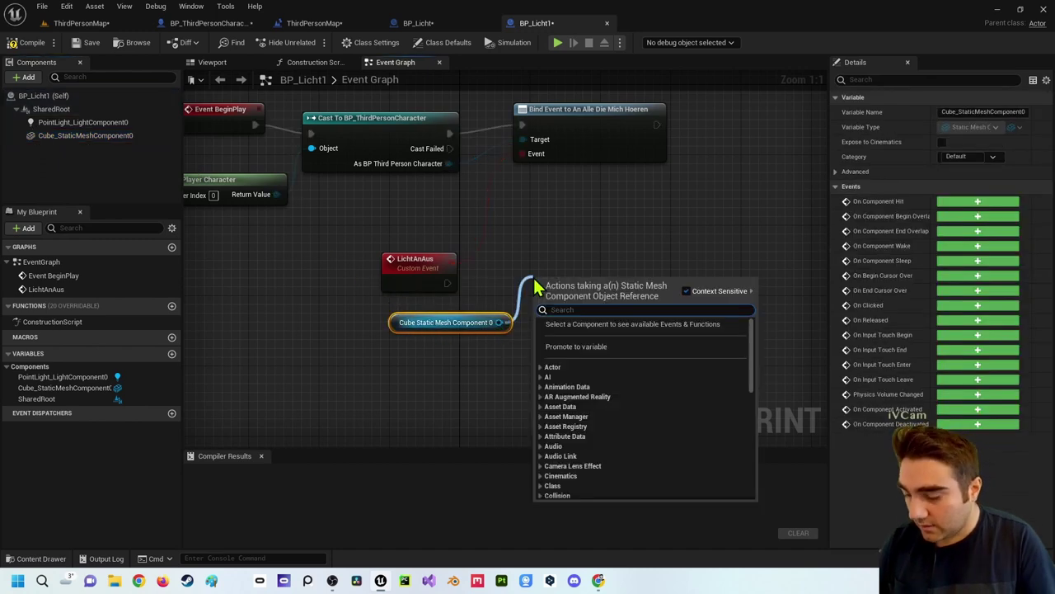
pyautogui.write('setvi')
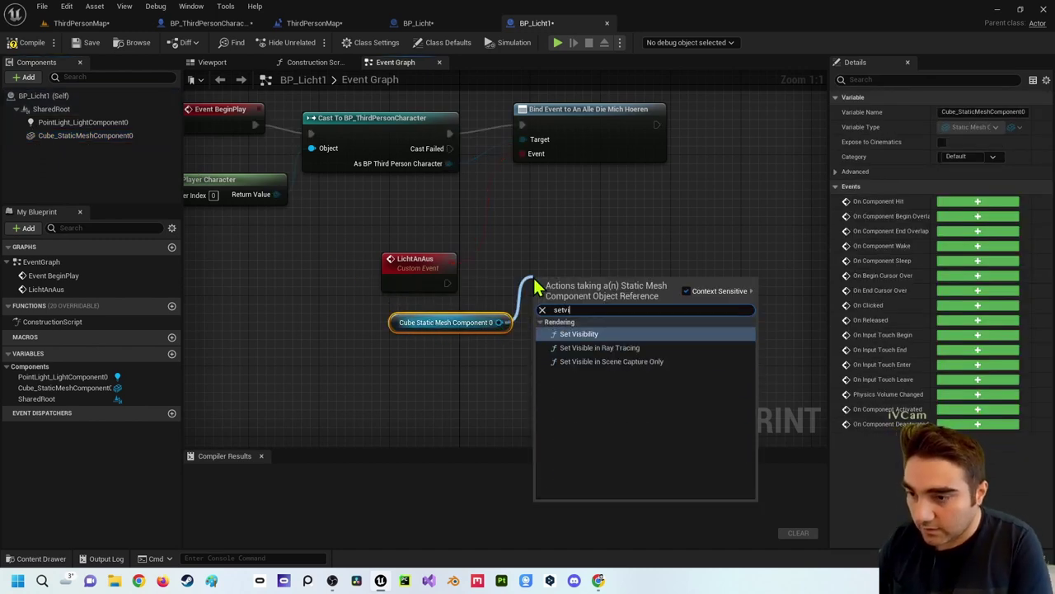
pyautogui.press('BackSpace')
pyautogui.press('BackSpace')
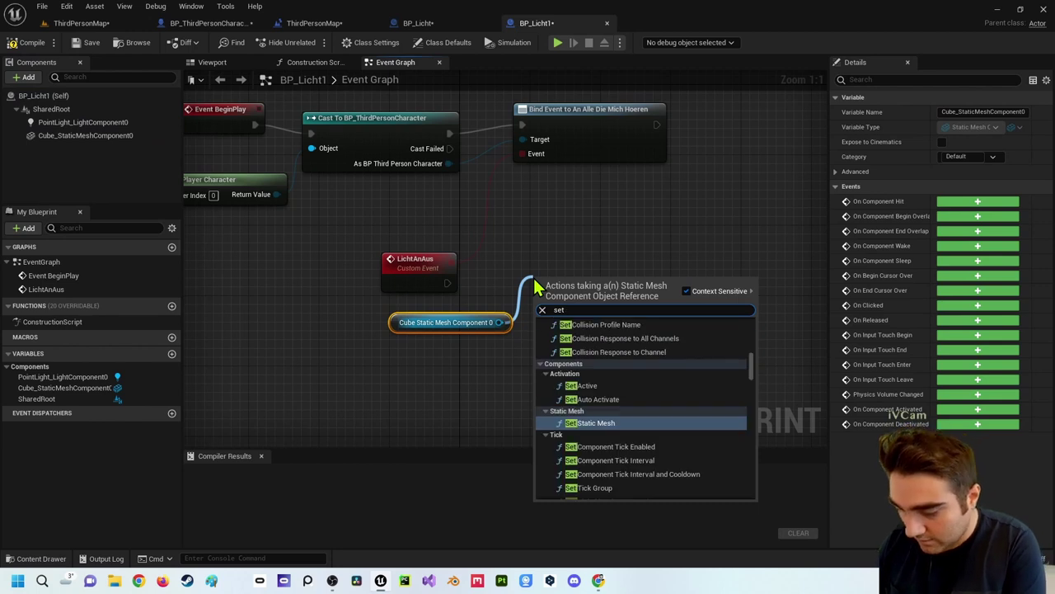
pyautogui.write(' phy')
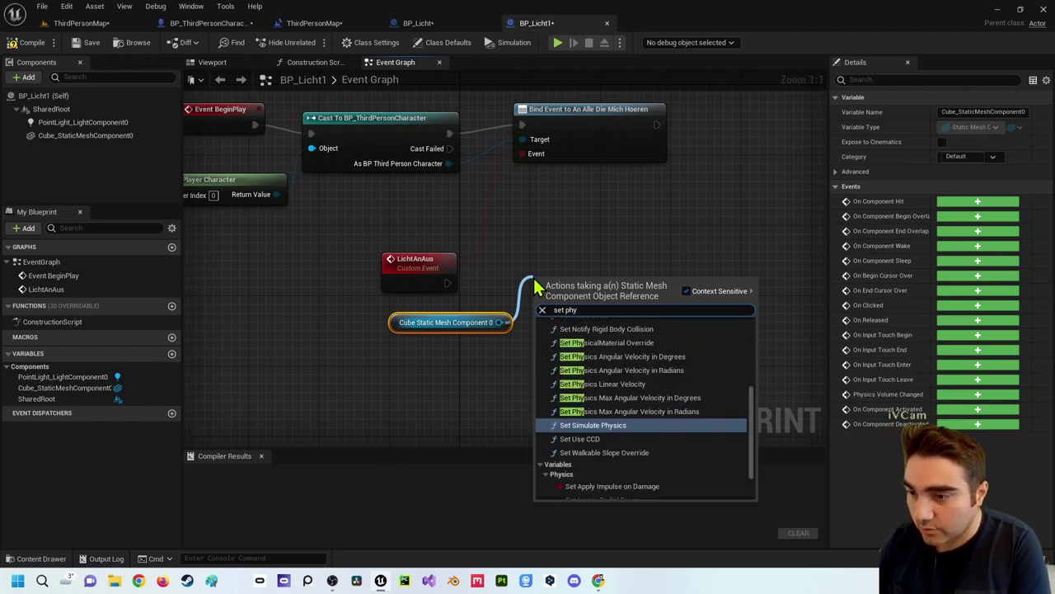
pyautogui.press('Return')
pyautogui.click(581, 339)
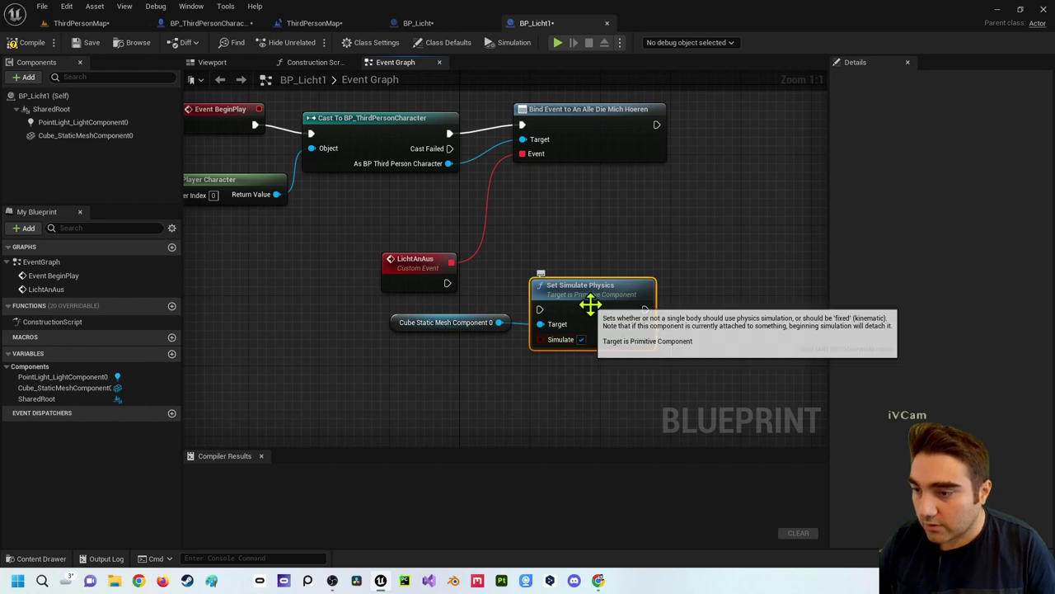
pyautogui.moveTo(588, 307); pyautogui.dragTo(572, 283)
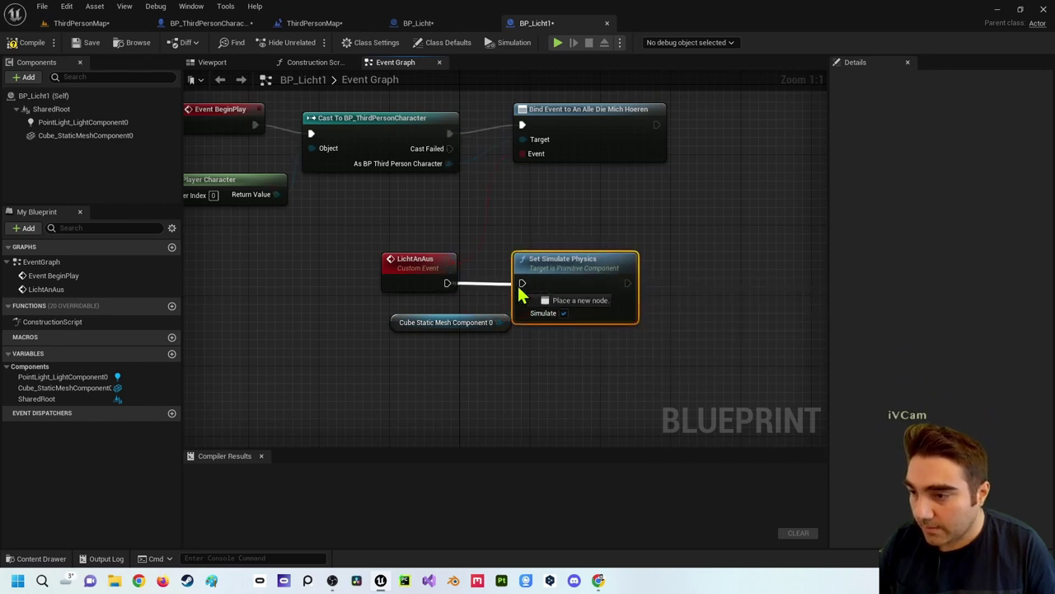
pyautogui.moveTo(446, 283); pyautogui.dragTo(523, 285)
pyautogui.click(37, 41)
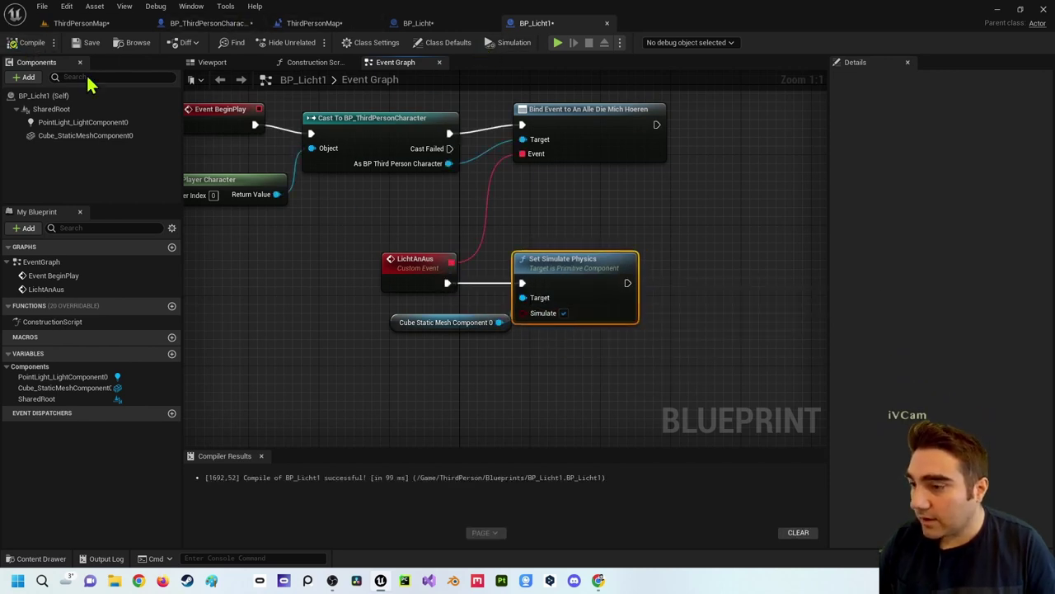
pyautogui.click(87, 23)
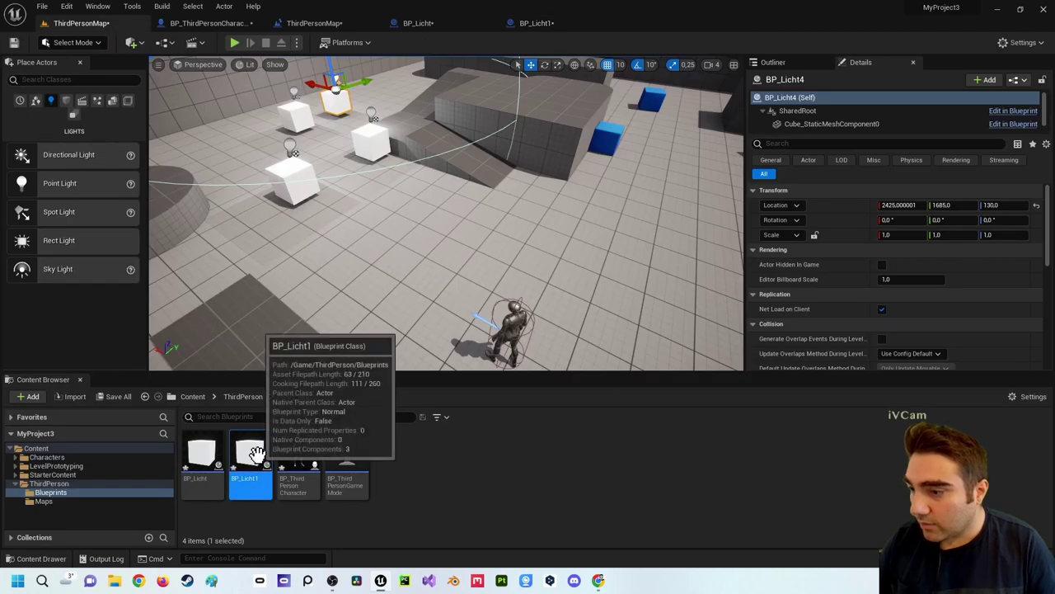
# Step: Place a BP_Licht1 cube in the level and add a second copy beside it
pyautogui.moveTo(250, 457)
pyautogui.mouseDown()
pyautogui.moveTo(381, 211)
pyautogui.moveTo(360, 66)
pyautogui.mouseUp()
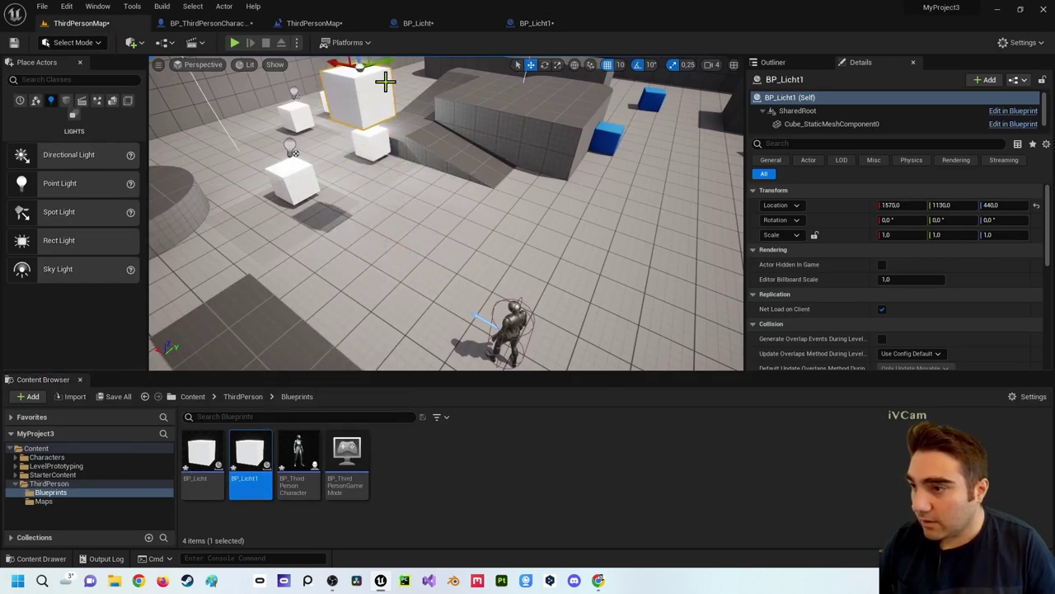
pyautogui.press('f')
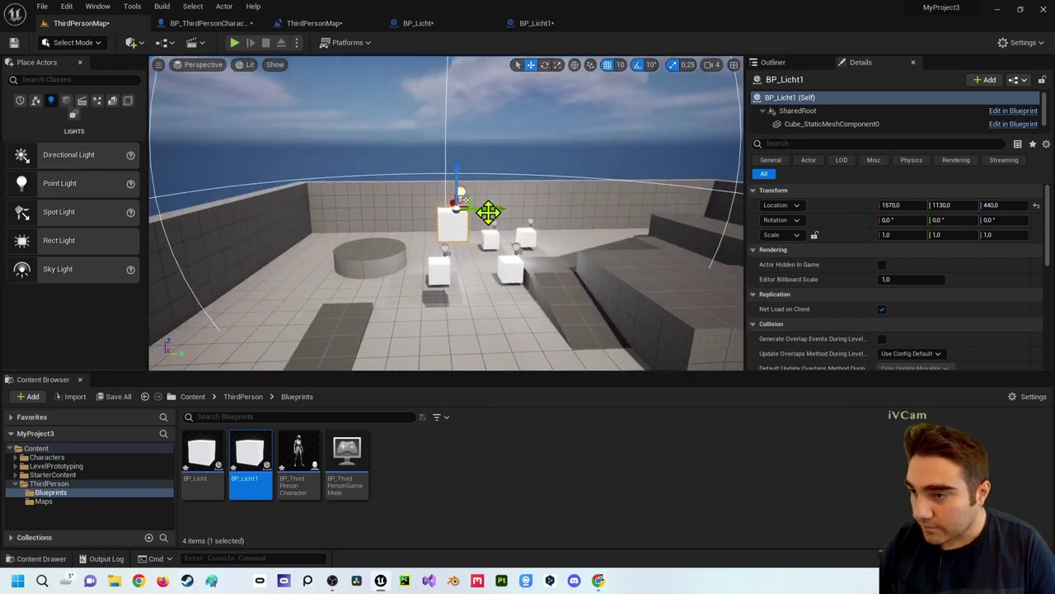
pyautogui.moveTo(488, 212)
pyautogui.keyDown('alt'); pyautogui.mouseDown()
pyautogui.moveTo(559, 212)
pyautogui.moveTo(396, 187)
pyautogui.mouseUp(); pyautogui.keyUp('alt')
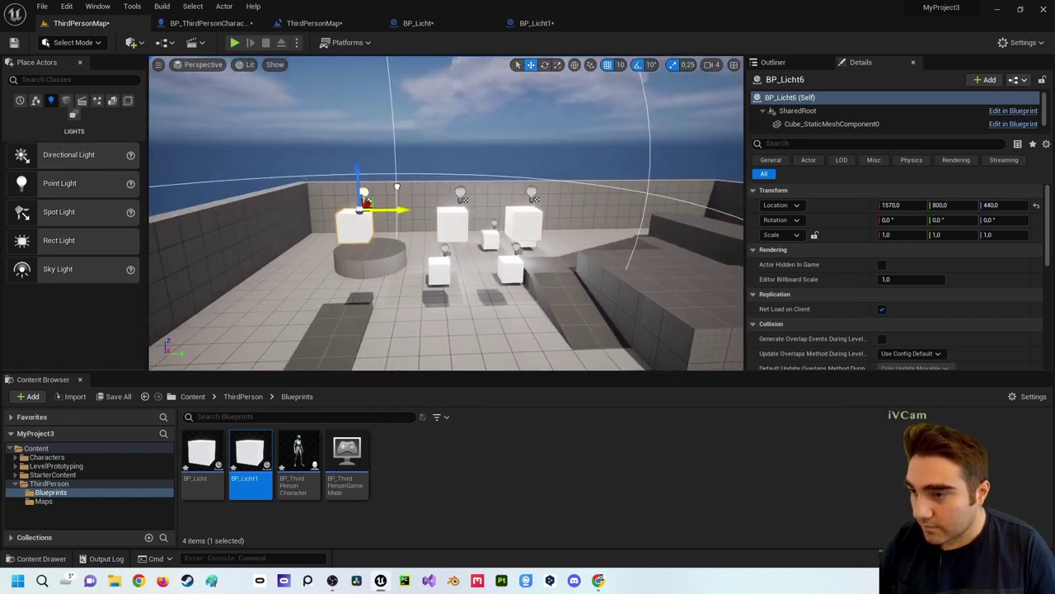
# Step: Play-test the level, stop, view the boxes from above, then open the Level Blueprint
pyautogui.click(234, 42)
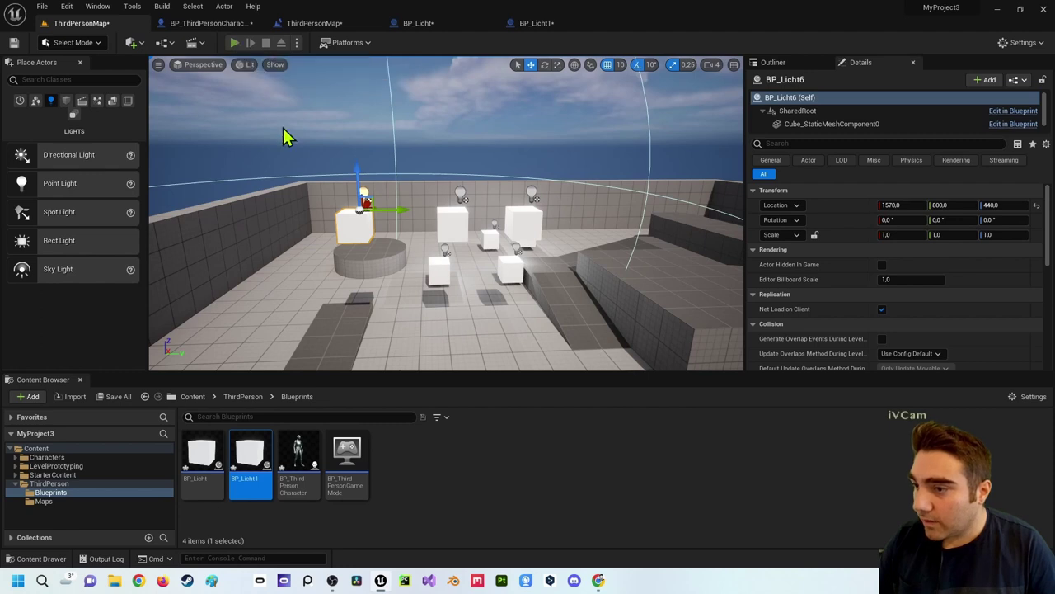
pyautogui.click(445, 214)
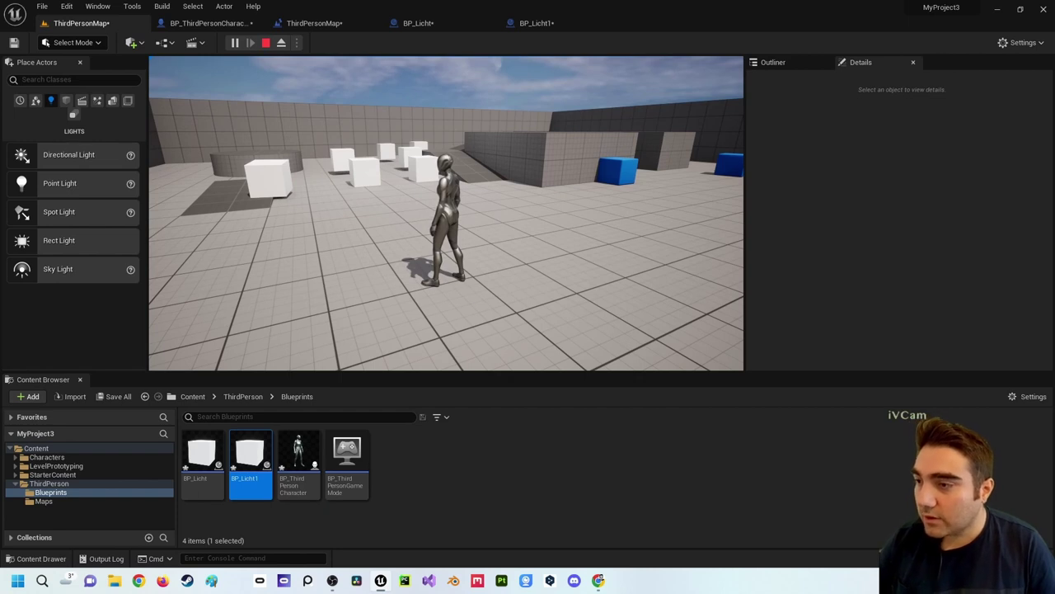
pyautogui.press('Escape')
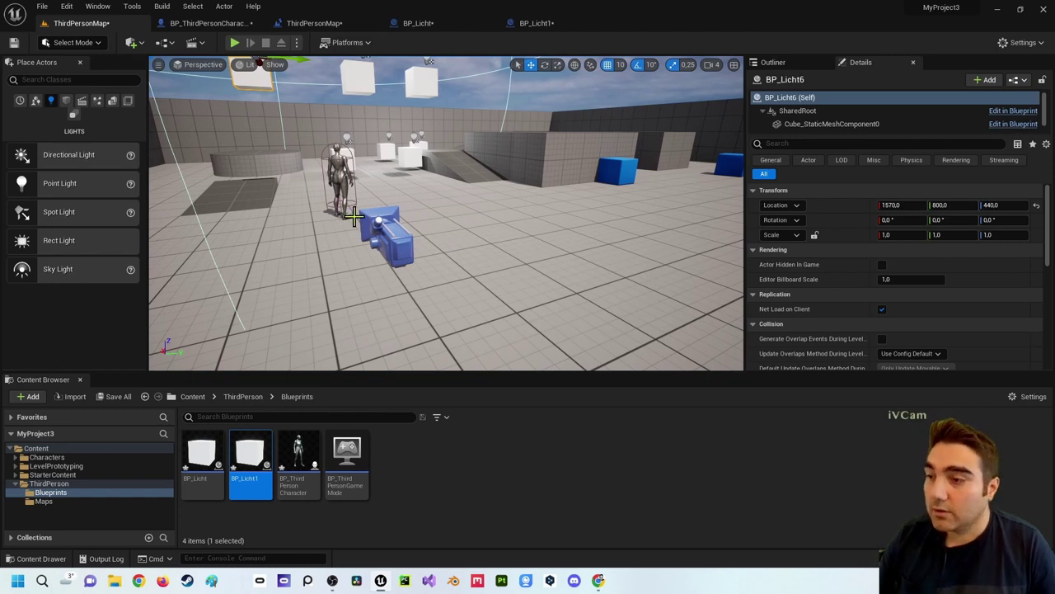
pyautogui.press('f')
pyautogui.moveTo(353, 216)
pyautogui.mouseDown(button='right')
pyautogui.moveTo(346, 140)
pyautogui.moveTo(231, 97)
pyautogui.mouseUp(button='right')
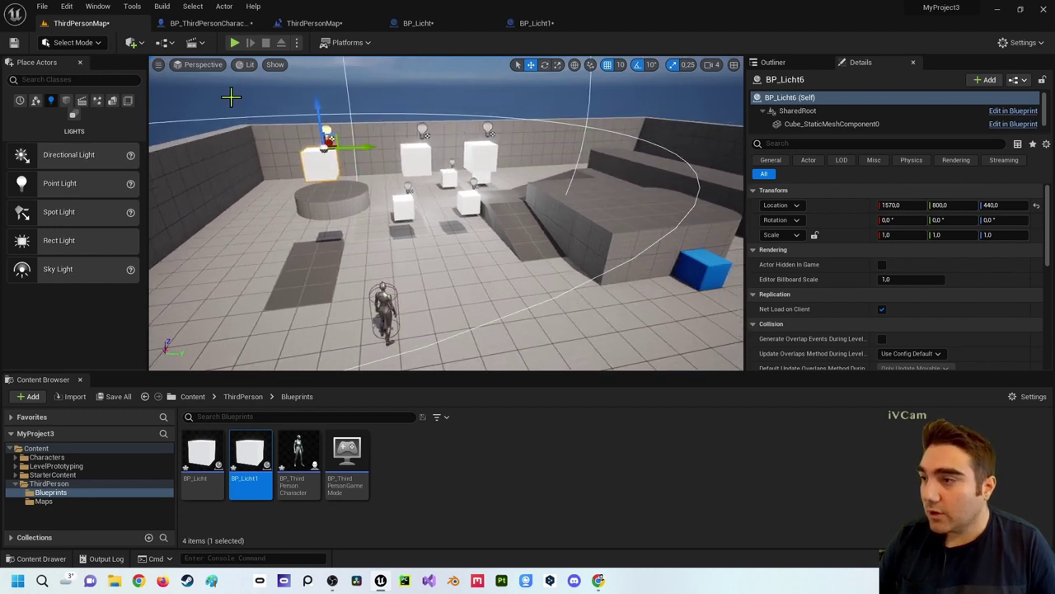
pyautogui.click(318, 23)
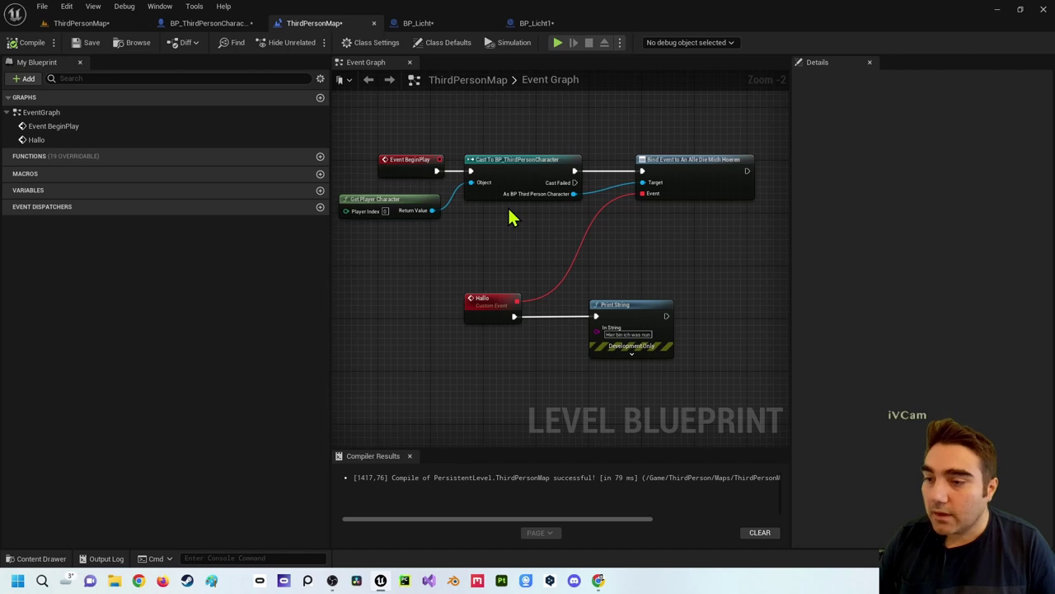
# Step: Inspect the level graph's nodes and its Bind Event, then switch to BP_Licht's graph
pyautogui.moveTo(390, 203); pyautogui.dragTo(399, 206)
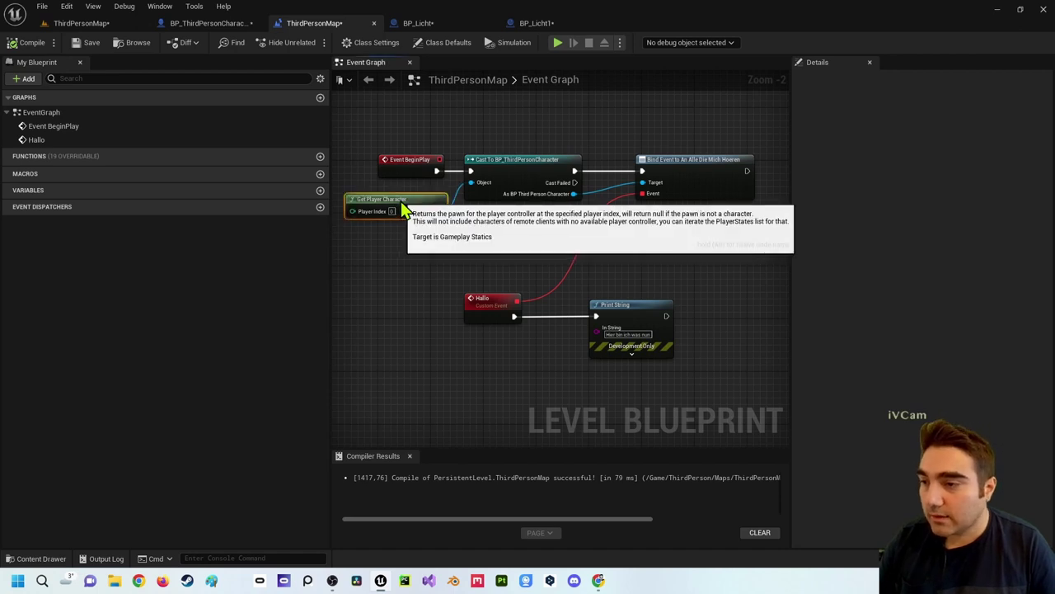
pyautogui.click(498, 274)
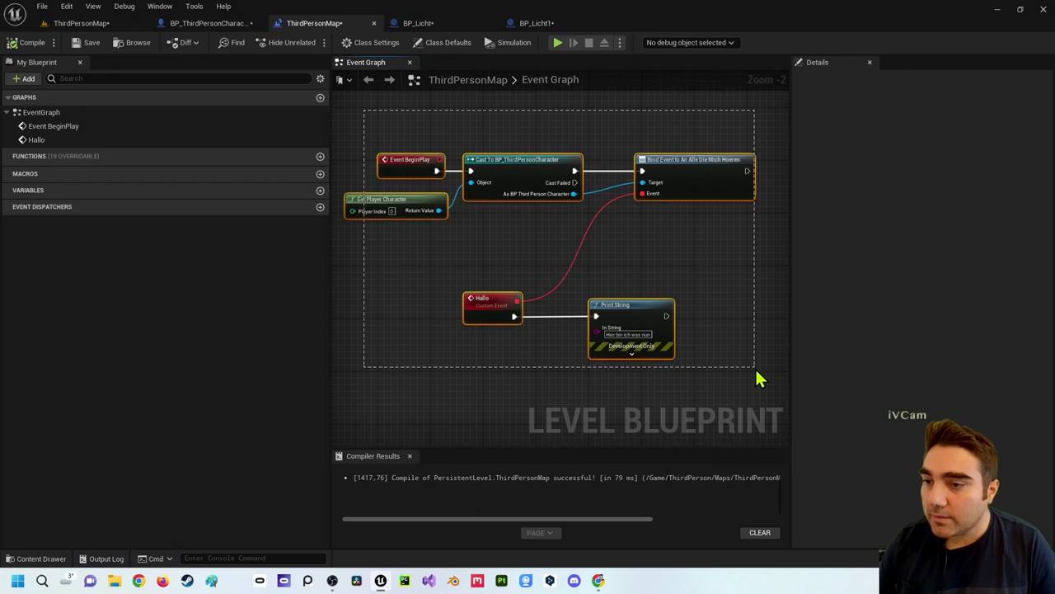
pyautogui.moveTo(426, 159); pyautogui.dragTo(756, 376)
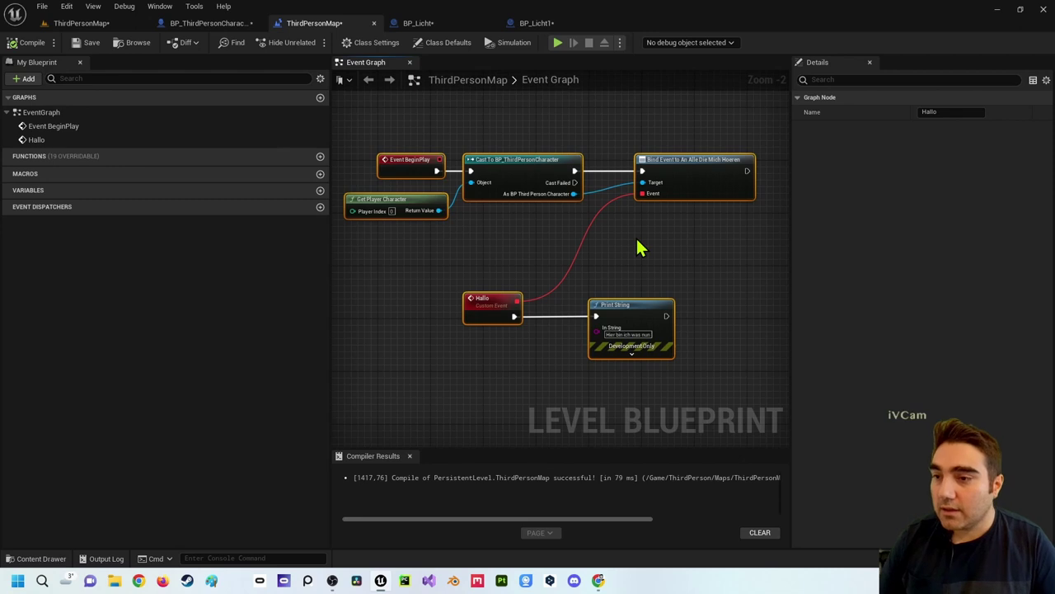
pyautogui.click(673, 170)
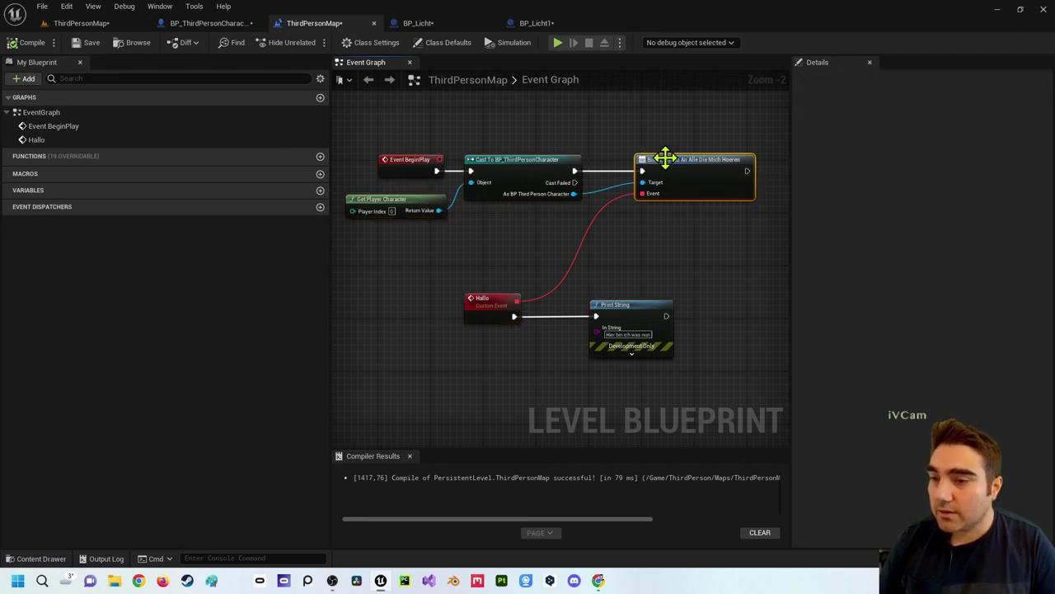
pyautogui.click(439, 24)
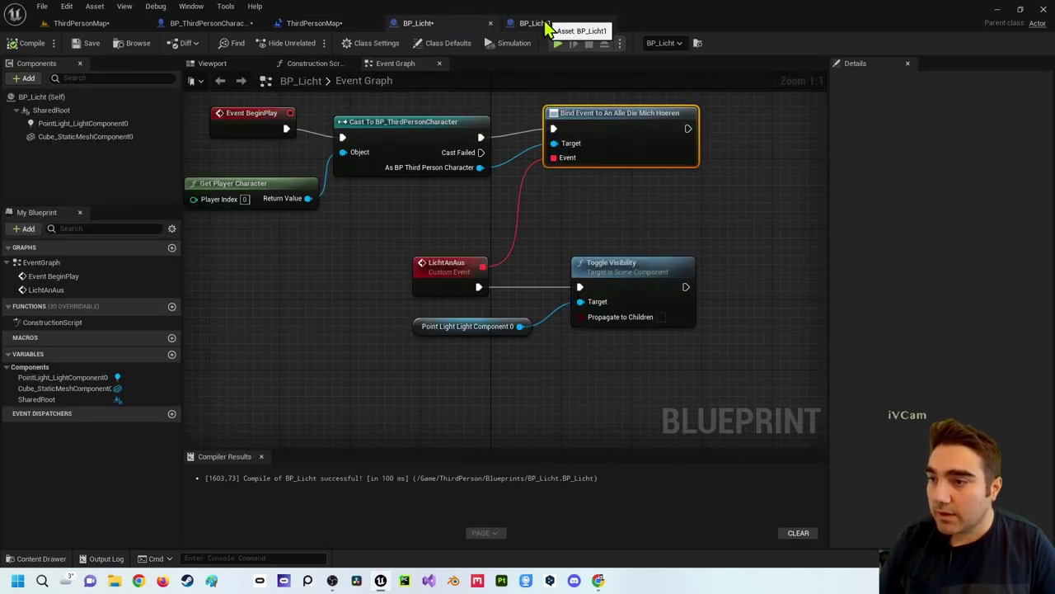
# Step: In BP_ThirdPersonCharacter's graph, select the key 1 event and its An Alle Die Mich Hoeren call
pyautogui.click(536, 23)
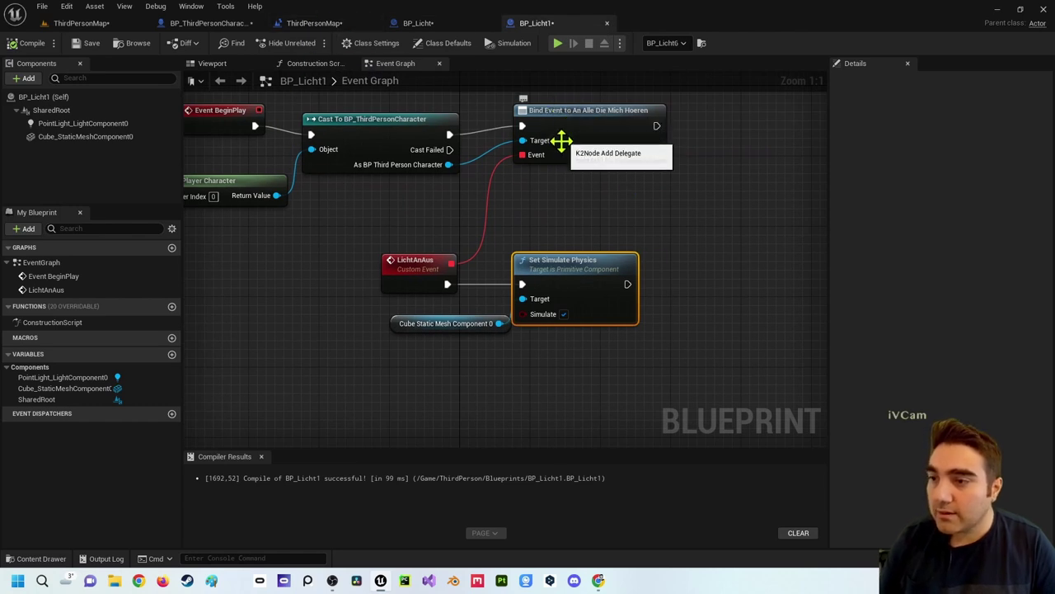
pyautogui.click(418, 24)
pyautogui.click(328, 24)
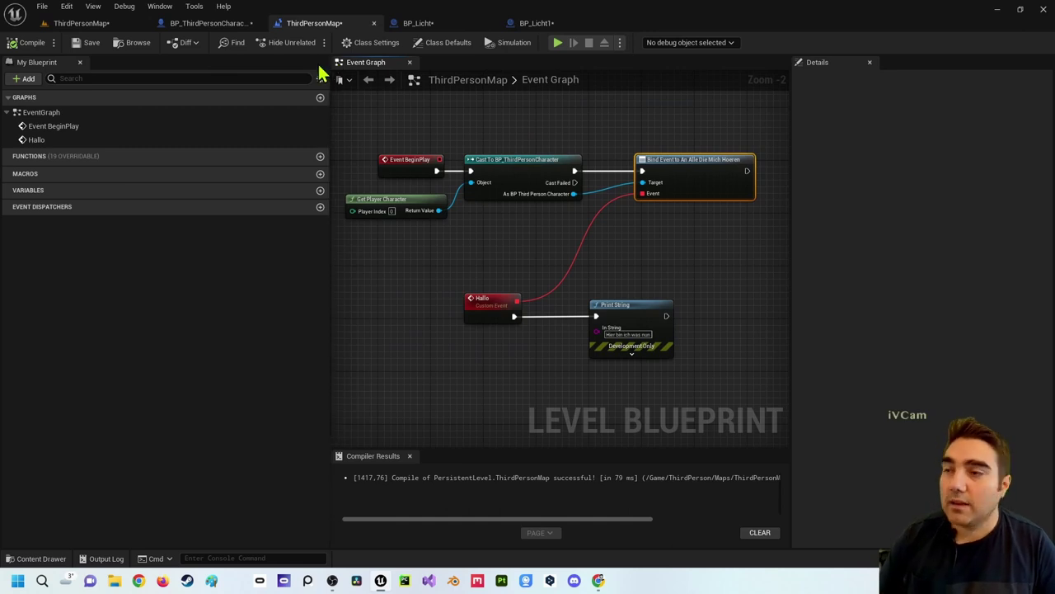
pyautogui.click(197, 23)
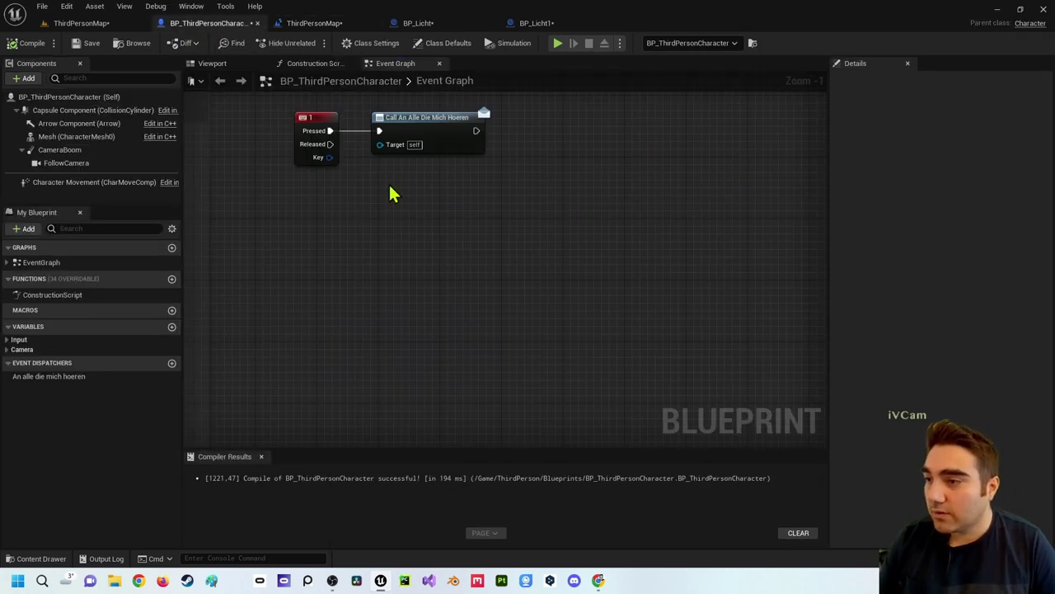
pyautogui.moveTo(392, 194); pyautogui.dragTo(552, 232, button='right')
pyautogui.moveTo(403, 115); pyautogui.dragTo(651, 248)
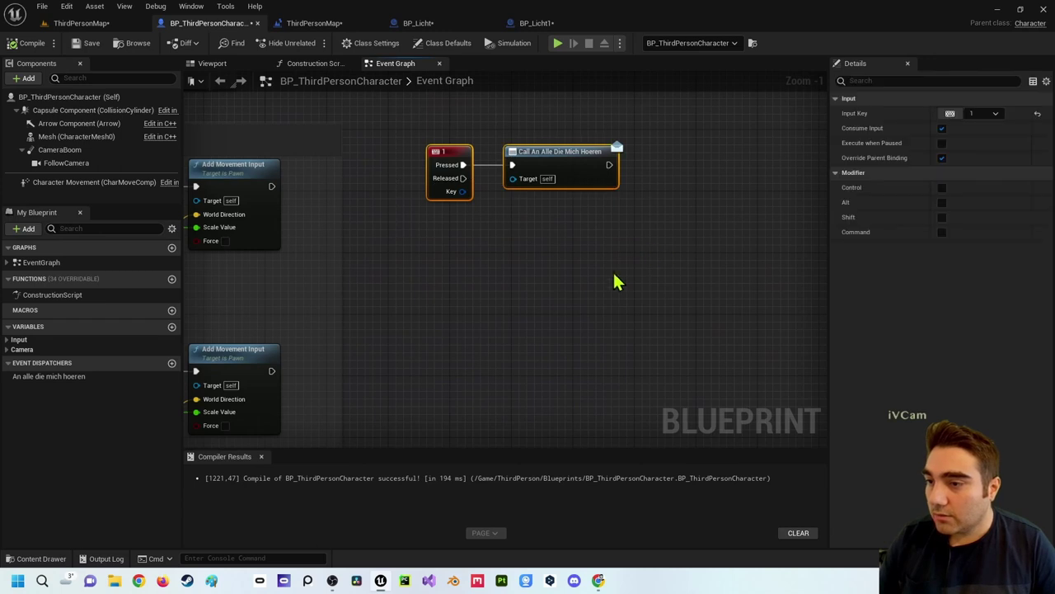